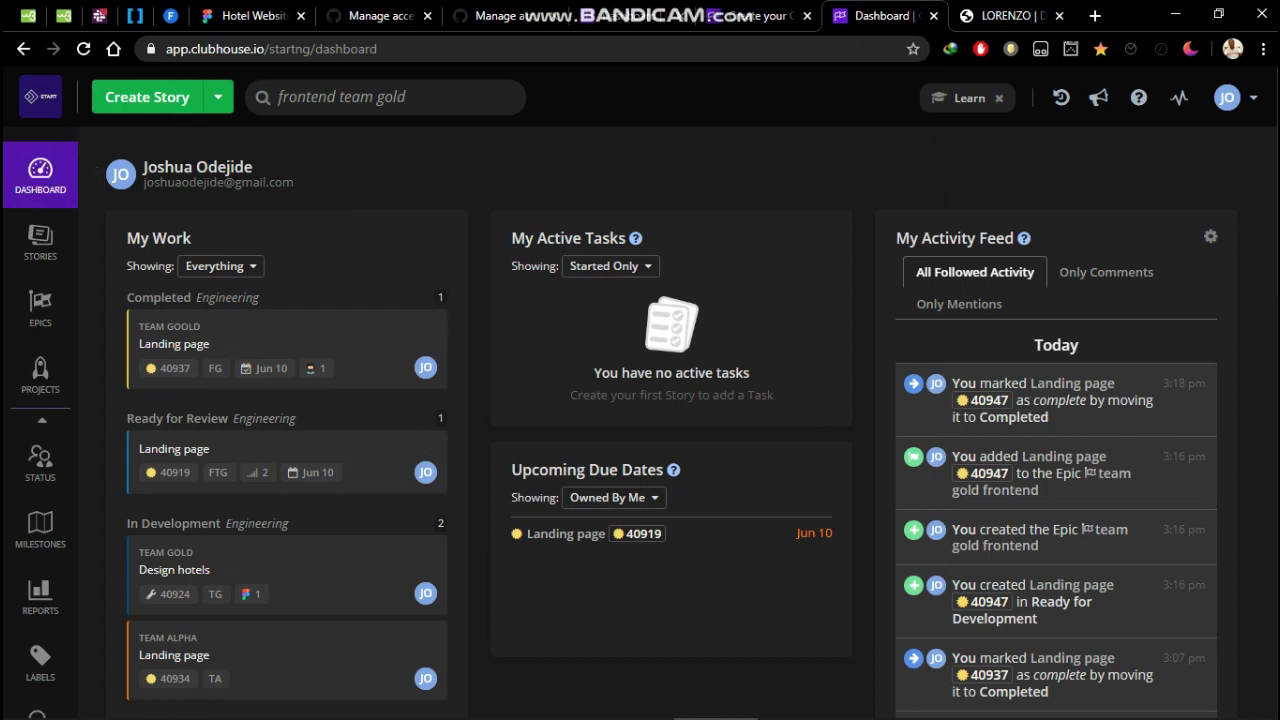
Step: Check which workspaces are available to switch to
left_click(40, 97)
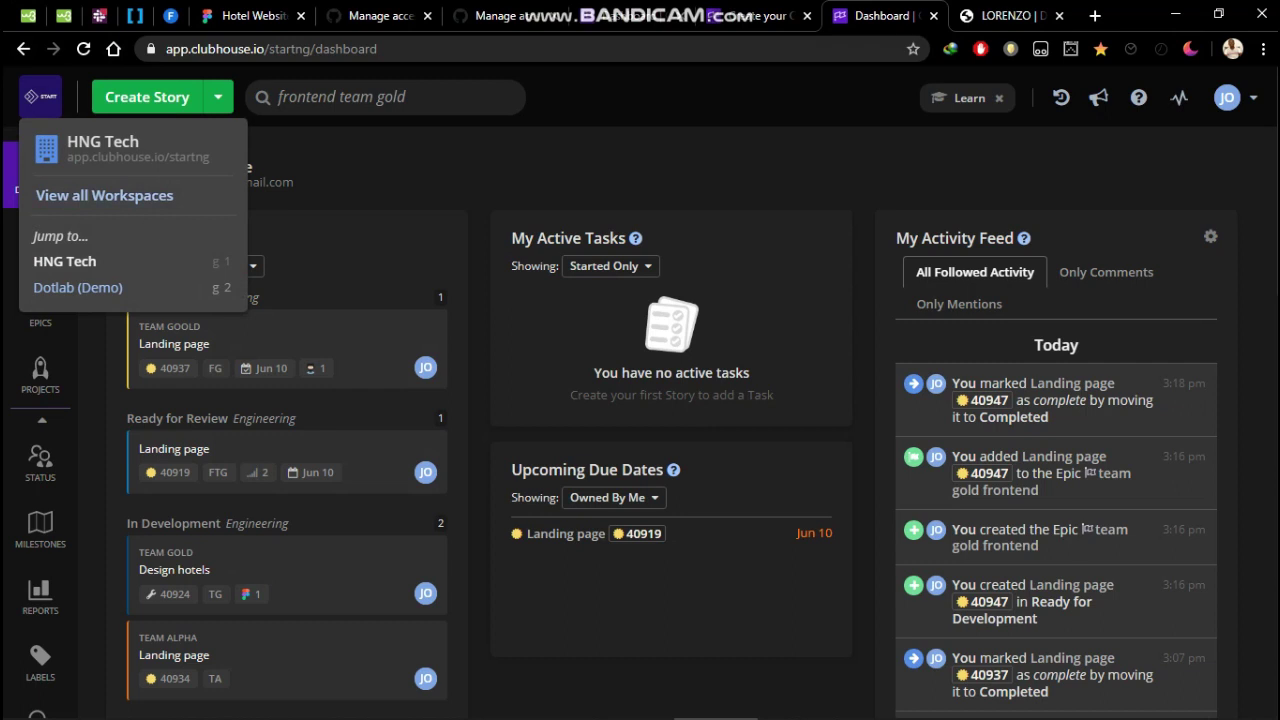
key("Escape")
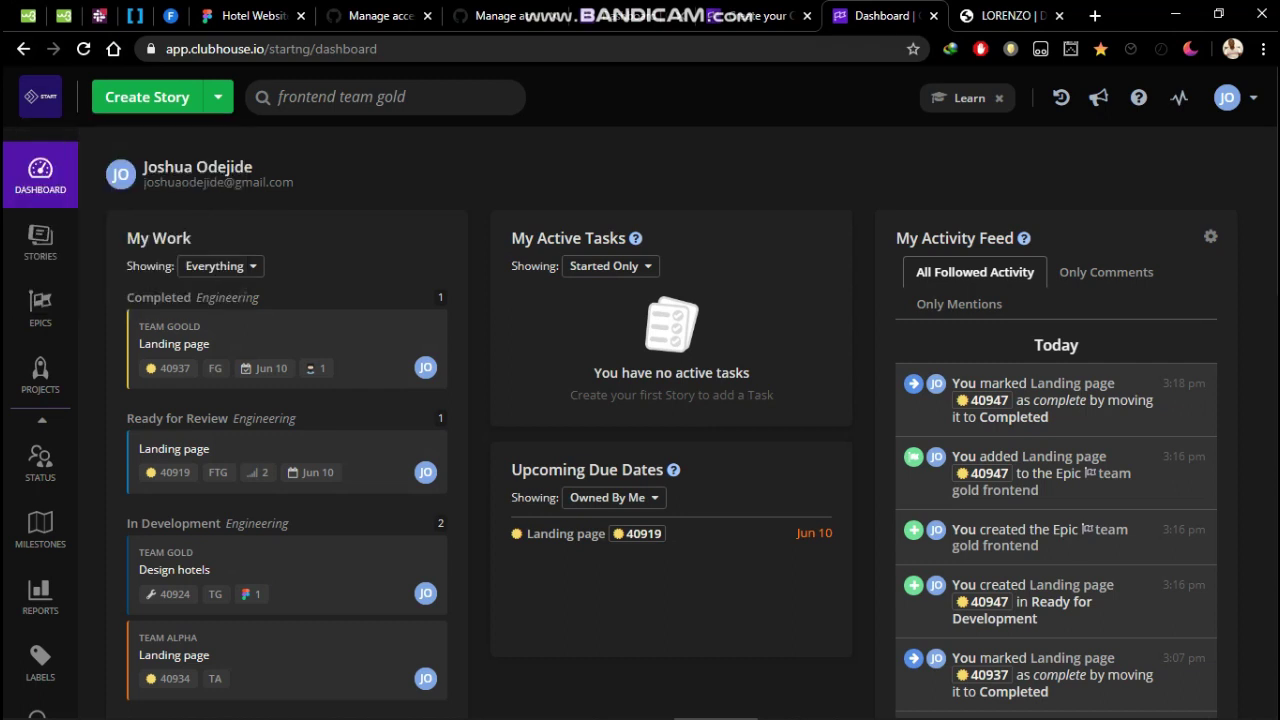
left_click(40, 97)
key("Escape")
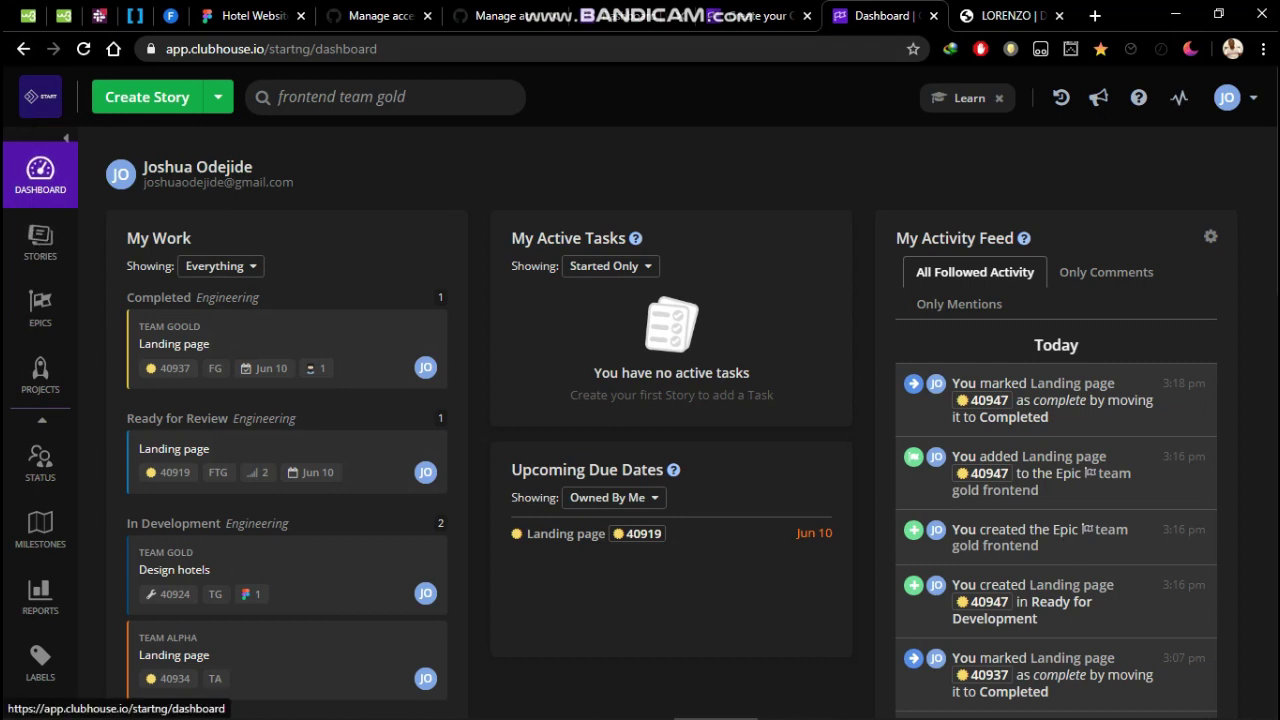
Step: Examine the dashboard's assigned work, active tasks, upcoming due dates and activity feed
scroll(435, 323, "down", 5)
scroll(430, 340, "up", 4)
scroll(430, 340, "down", 11)
scroll(430, 340, "up", 3)
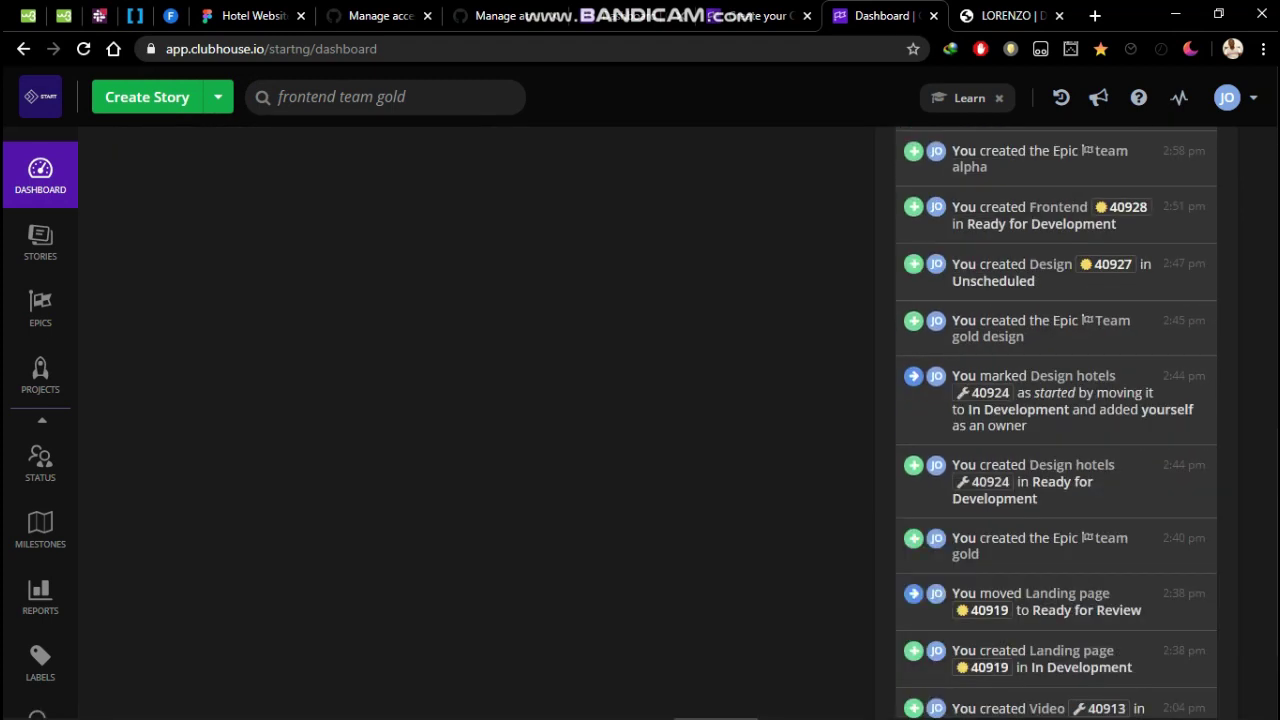
scroll(430, 340, "up", 5)
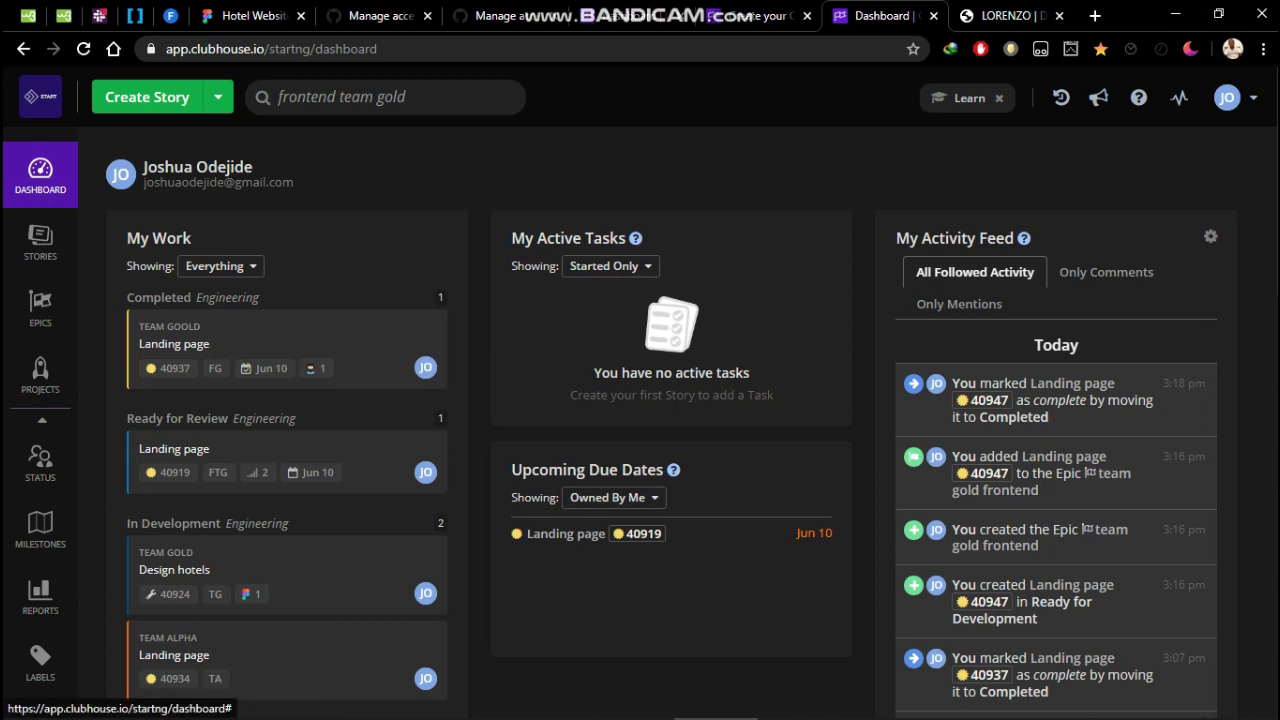
scroll(640, 420, "down", 10)
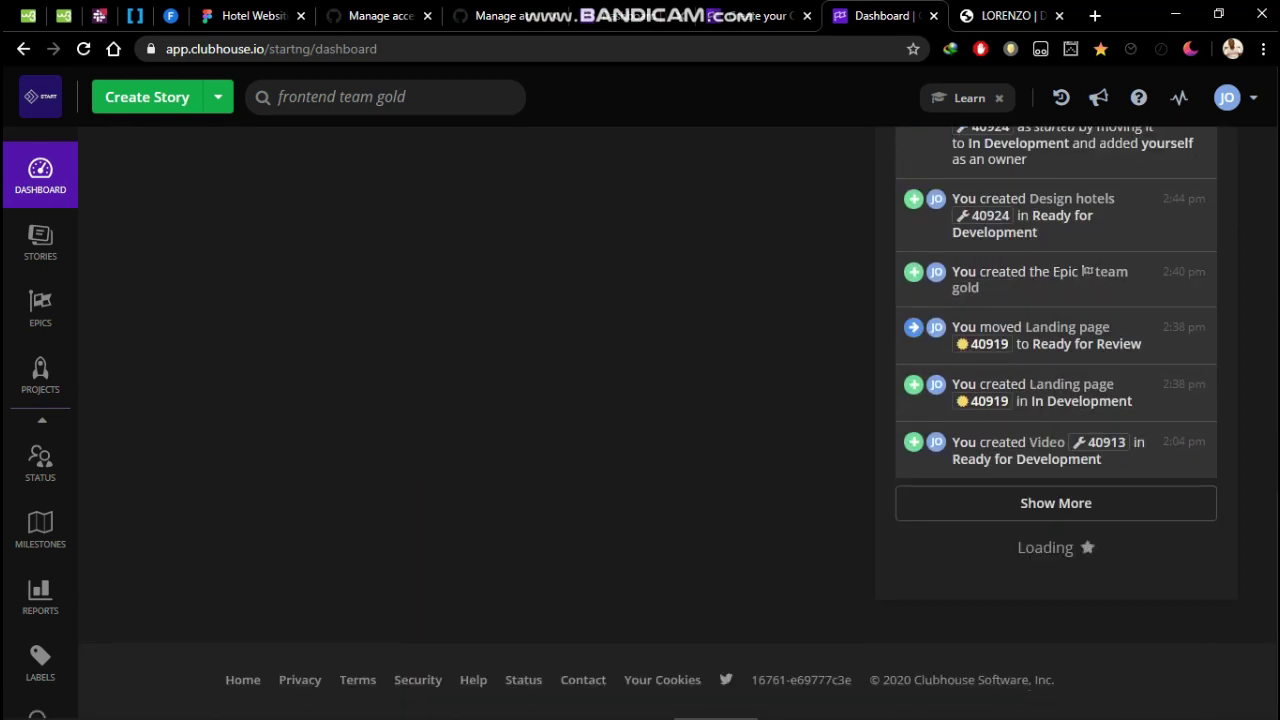
scroll(640, 420, "up", 10)
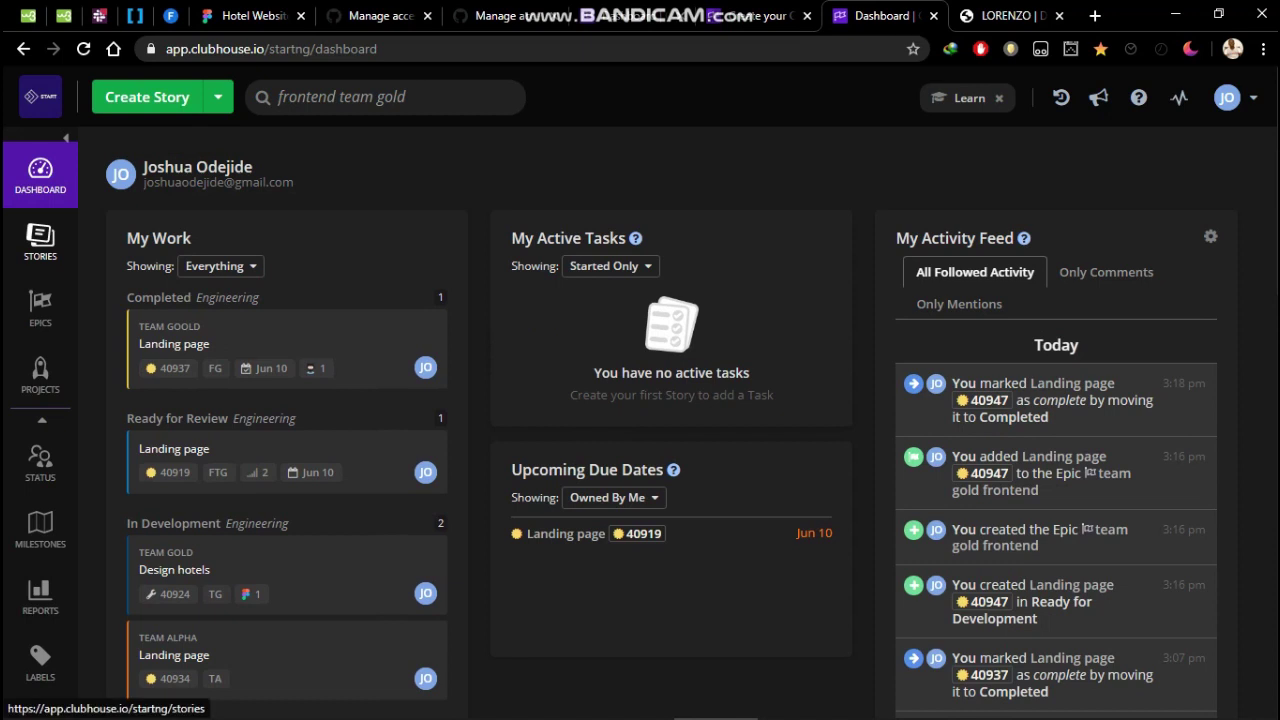
Step: Open the Stories page and look through the Feature Requests board's columns, including the whole Backlog
left_click(40, 240)
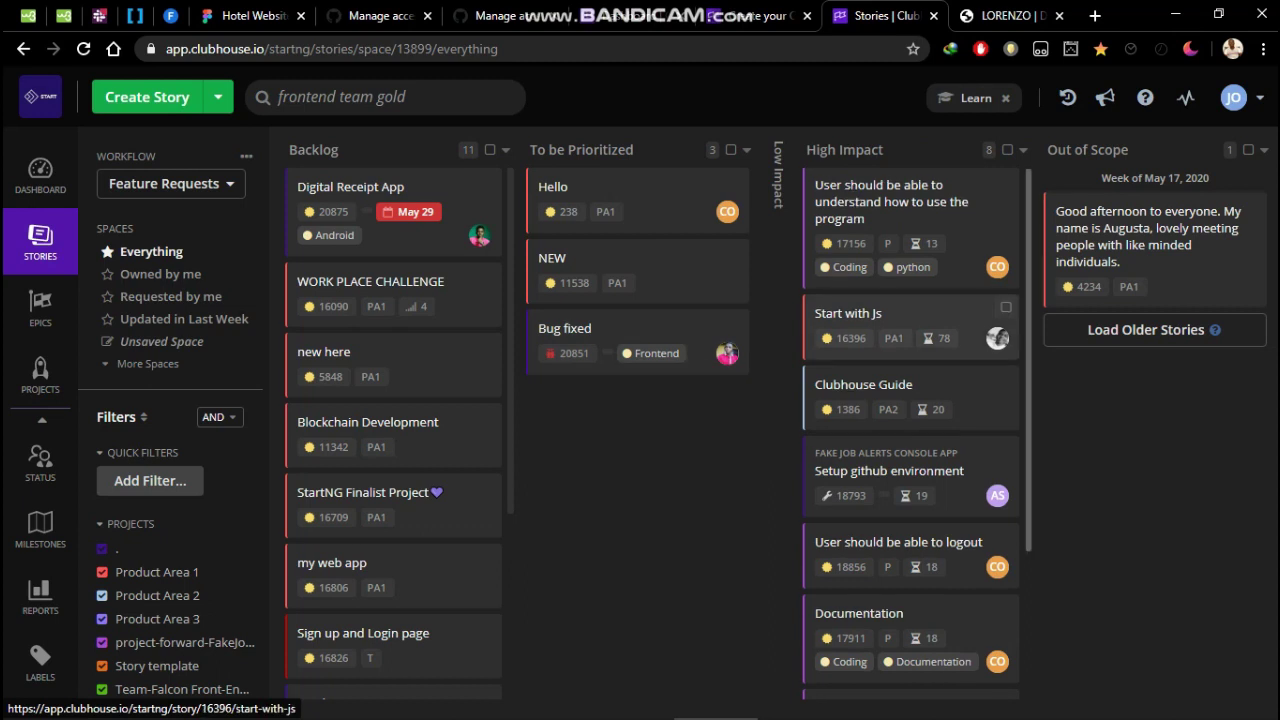
scroll(900, 380, "down", 2)
scroll(910, 430, "up", 2)
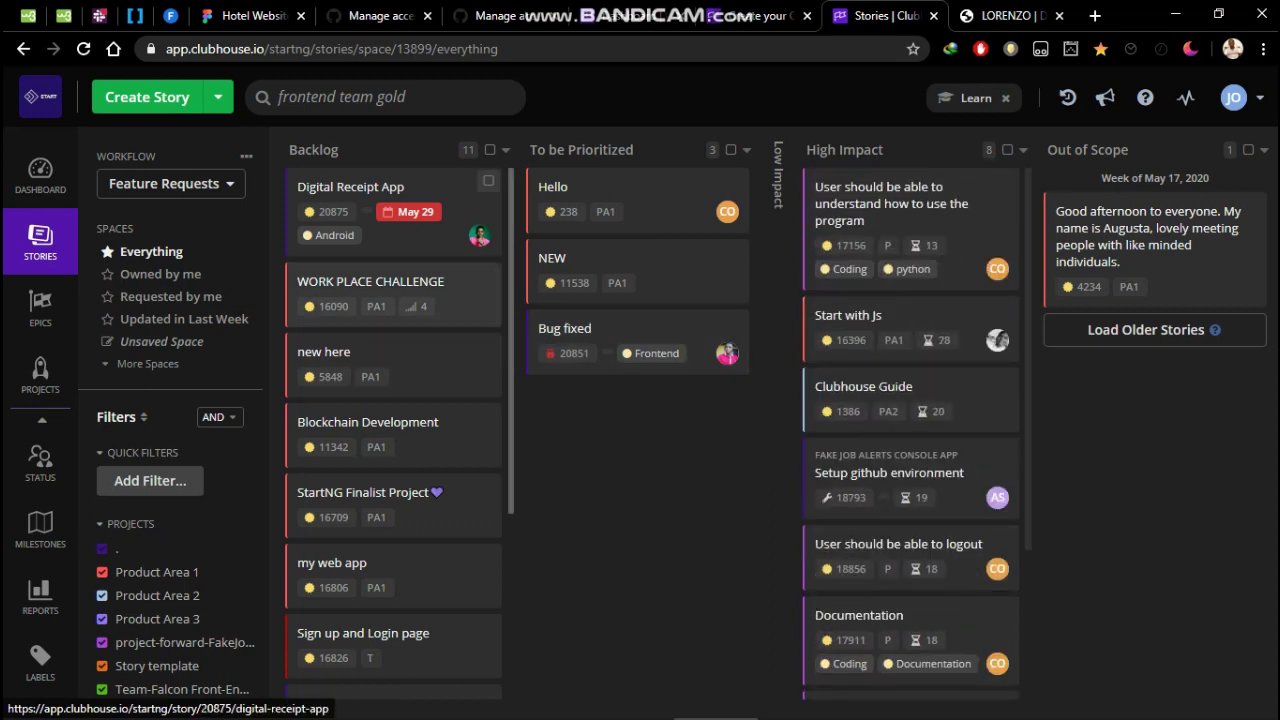
scroll(395, 420, "down", 3)
scroll(395, 430, "up", 3)
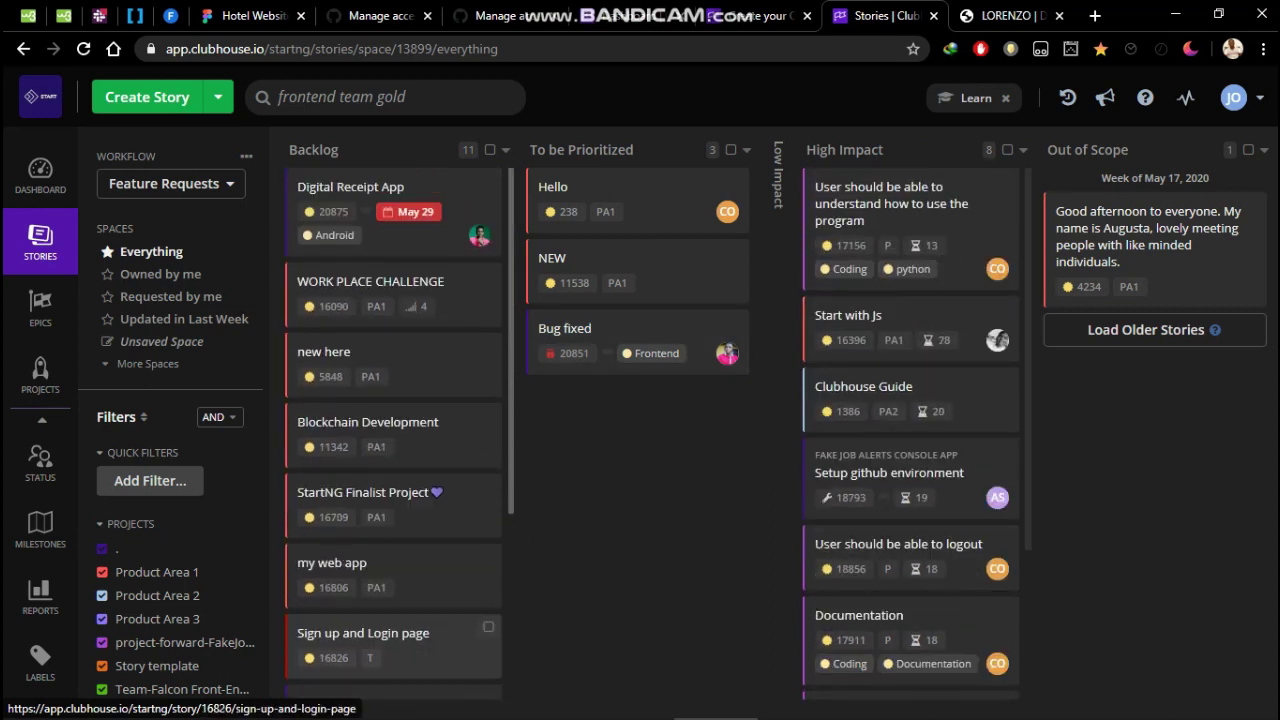
scroll(400, 648, "down", 3)
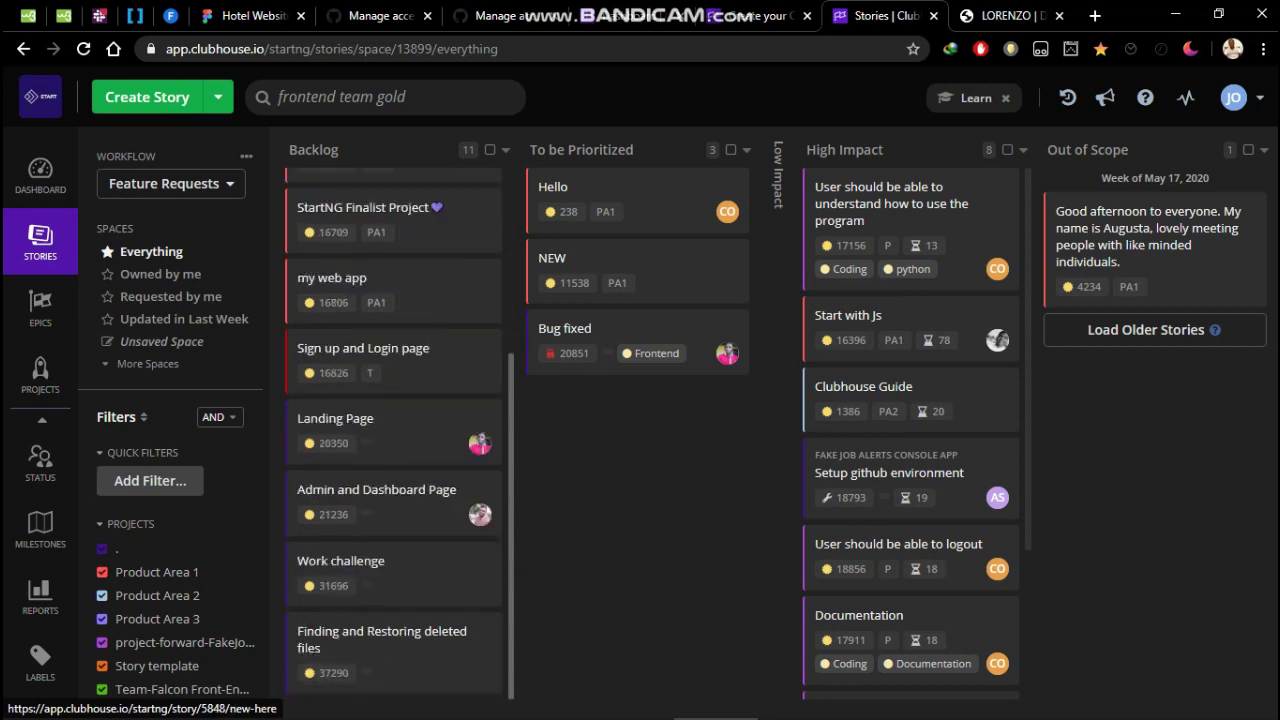
Step: Open the Epics page and examine the epics' states, progress, due dates and milestones
left_click(40, 305)
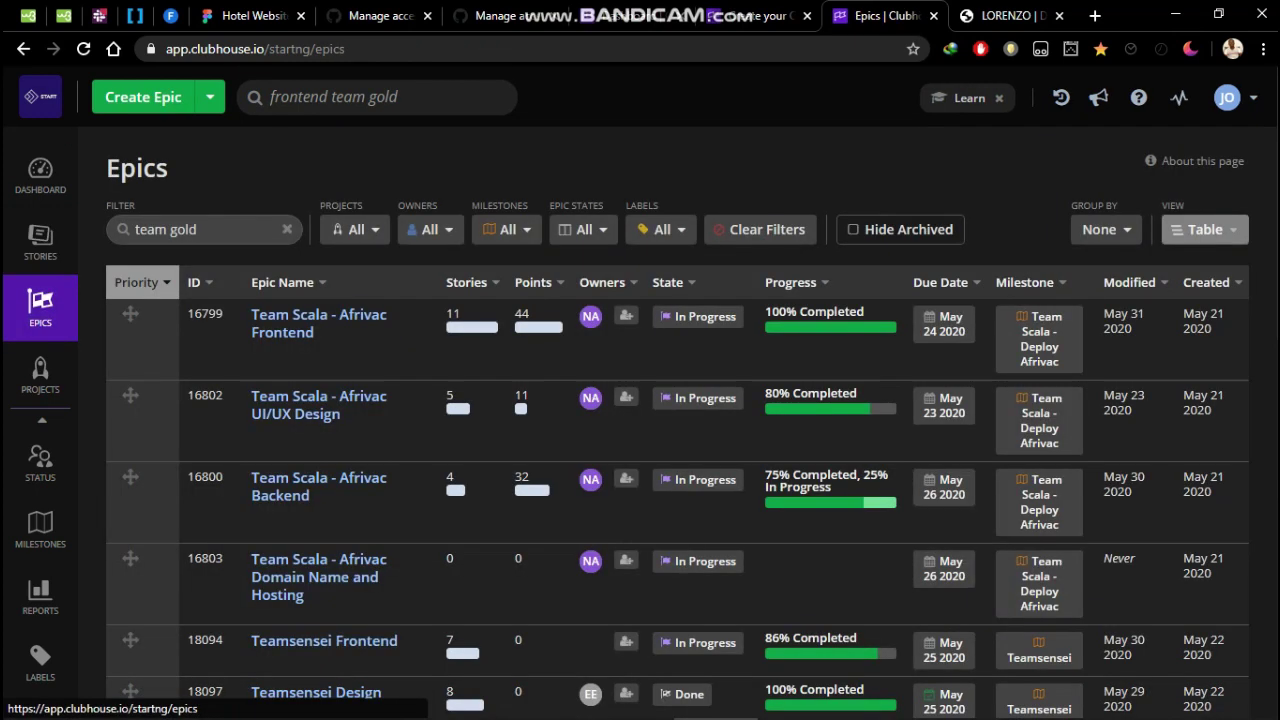
scroll(320, 205, "down", 3)
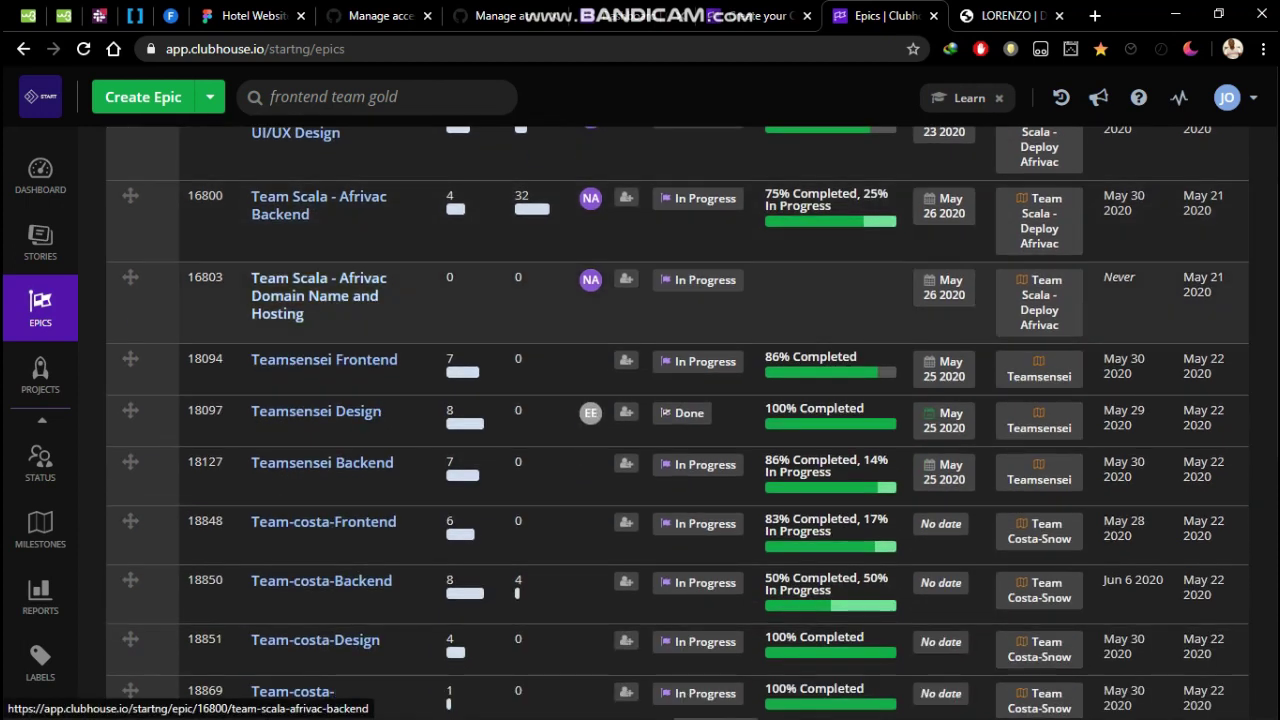
scroll(320, 205, "down", 5)
scroll(678, 420, "up", 8)
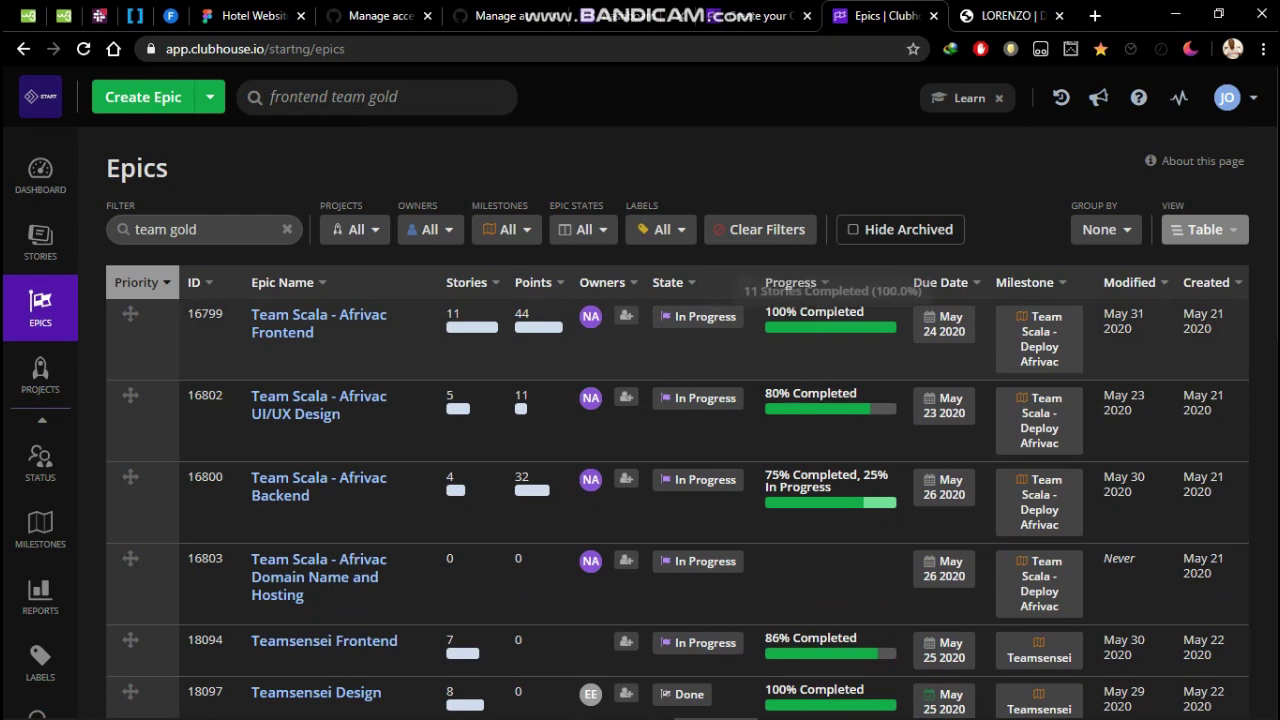
mouse_move(808, 326)
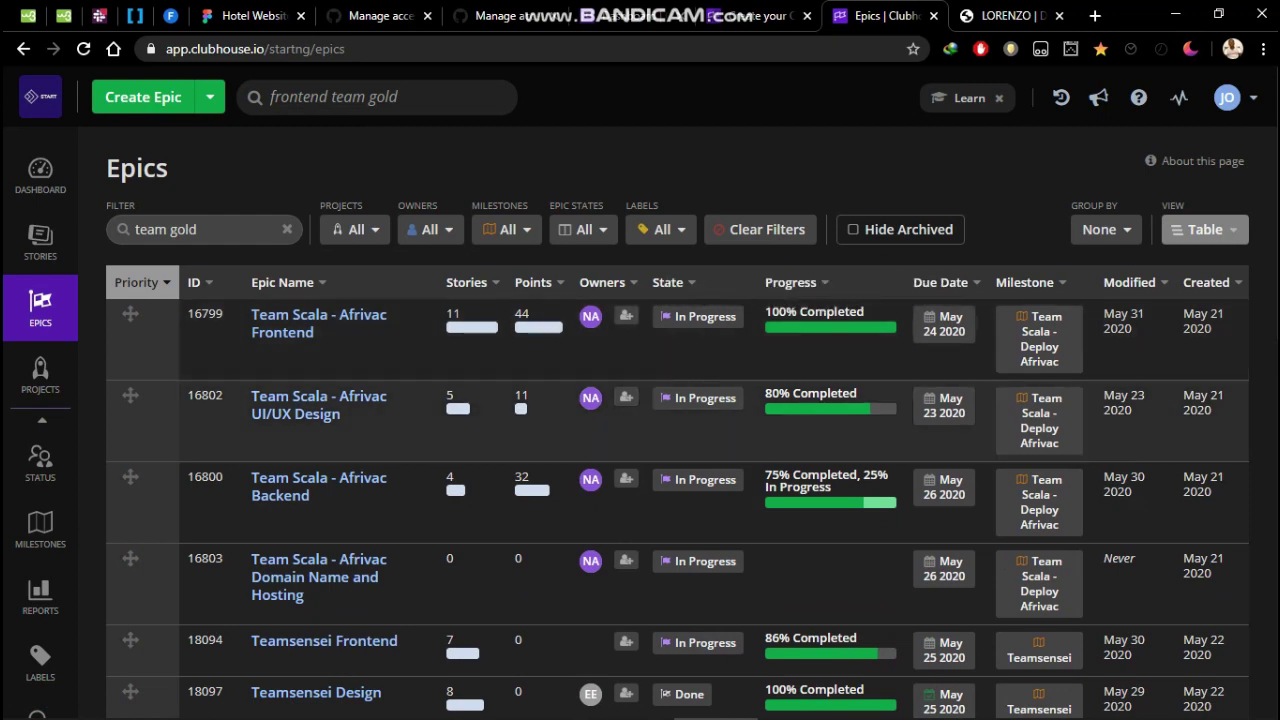
mouse_move(843, 310)
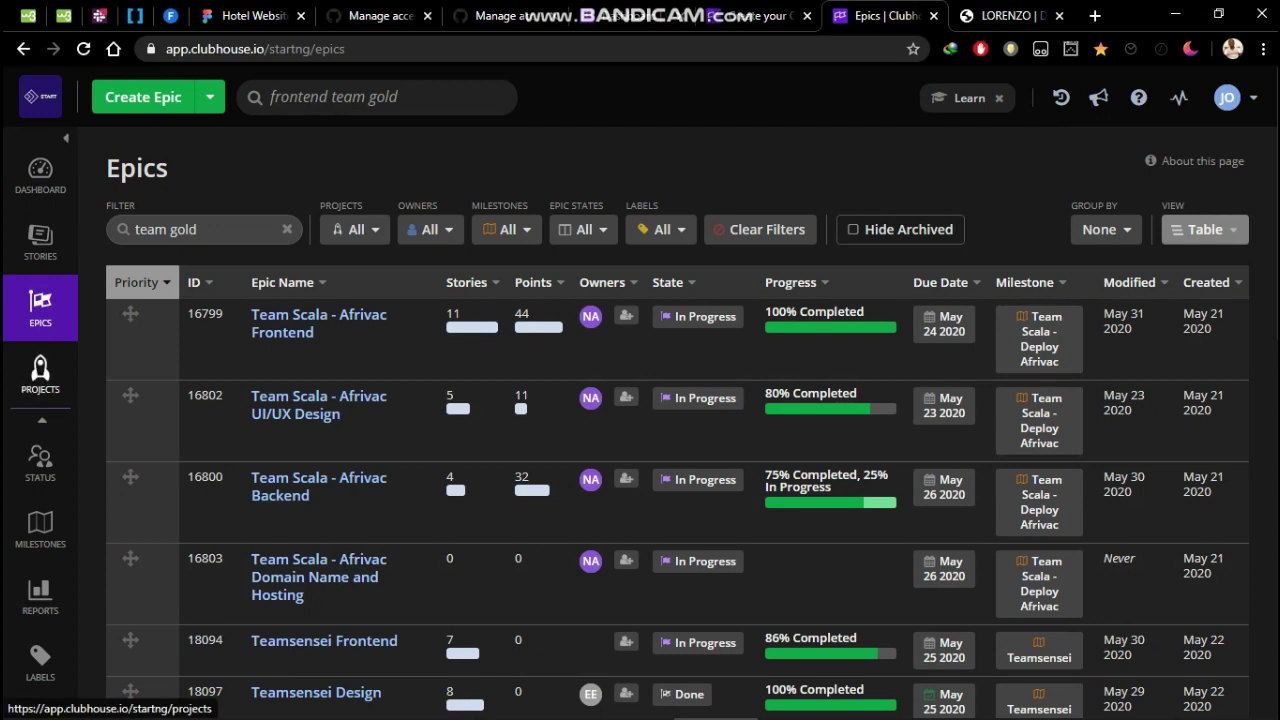
Step: Start a new project from the Projects page and title it "Frontend team gold"
left_click(40, 372)
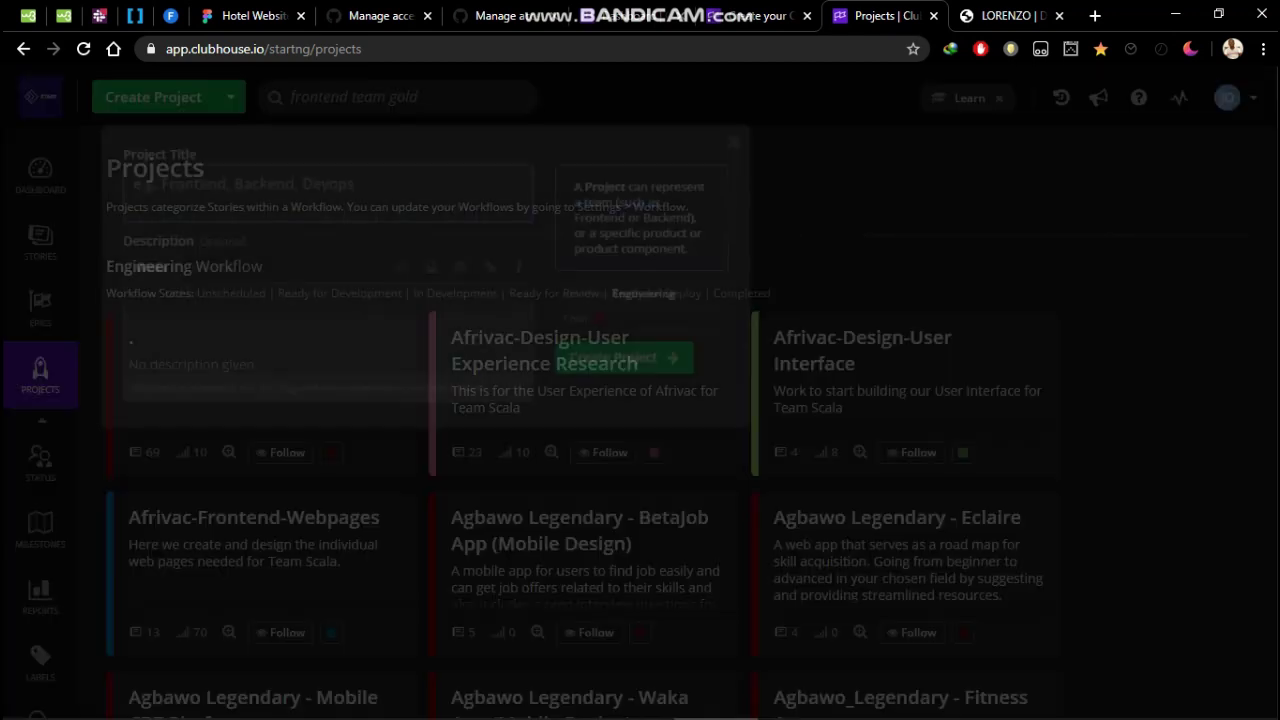
type("F")
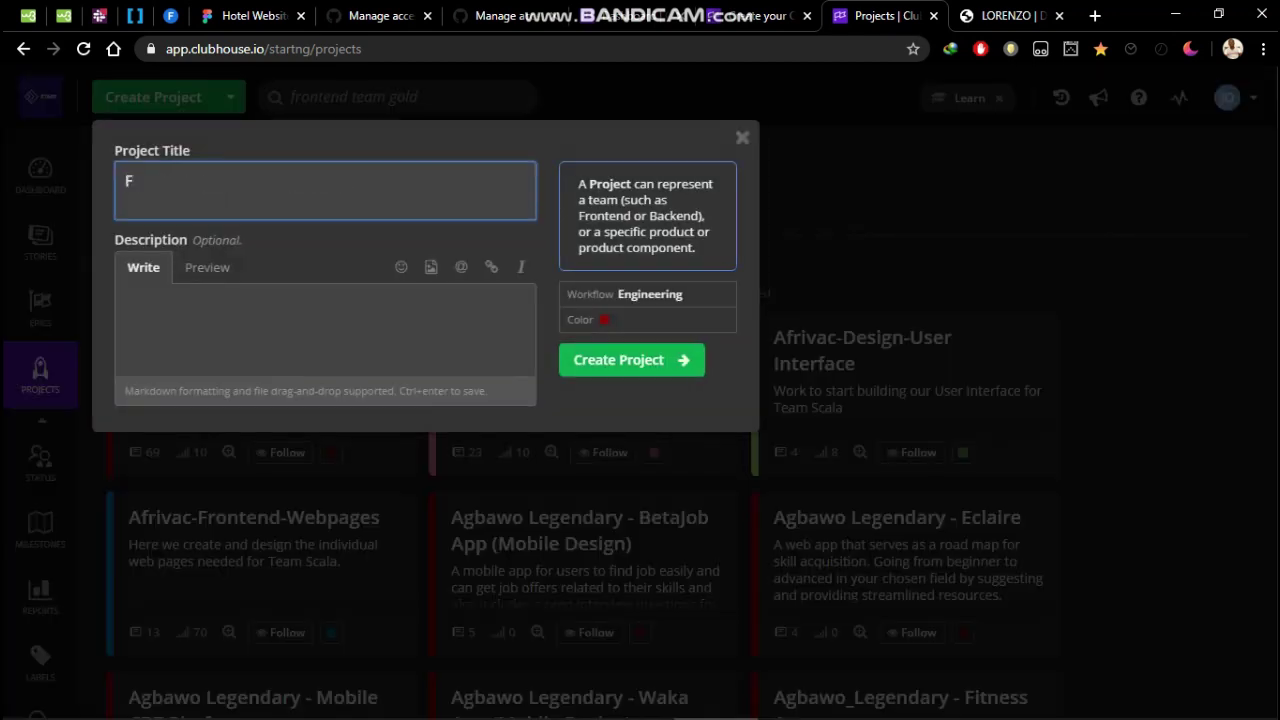
type("ront")
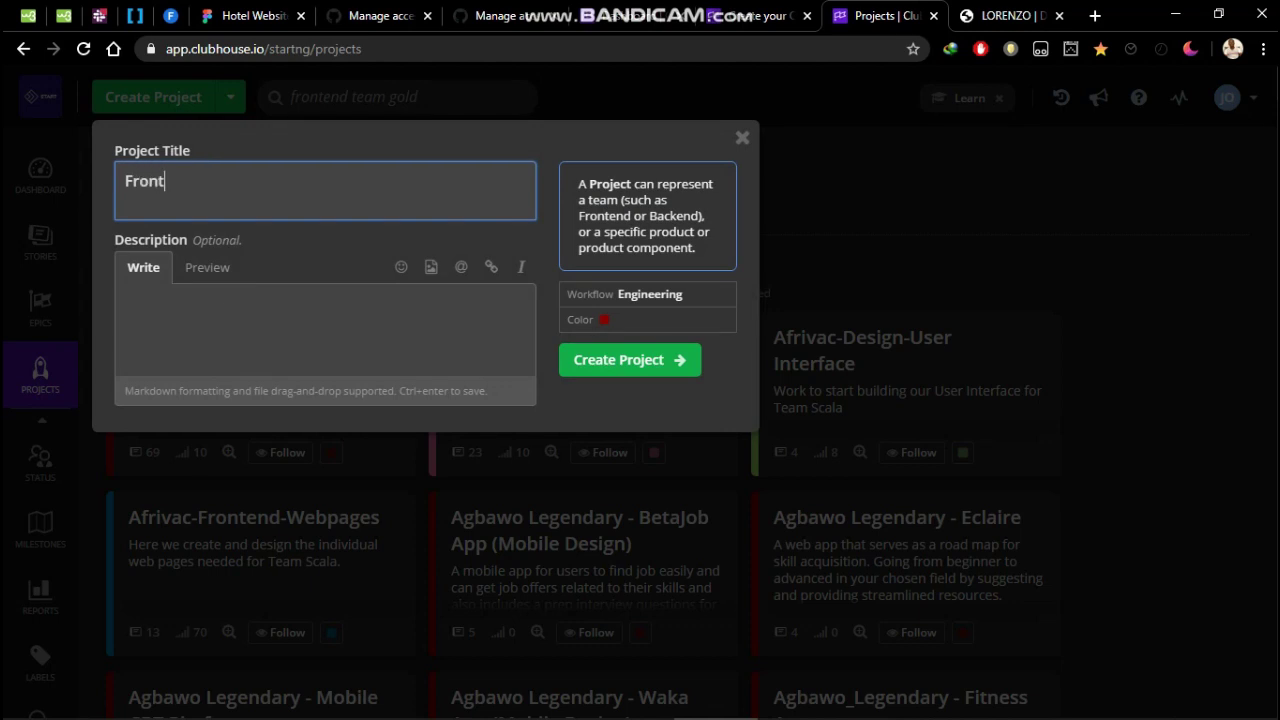
type("end team gold")
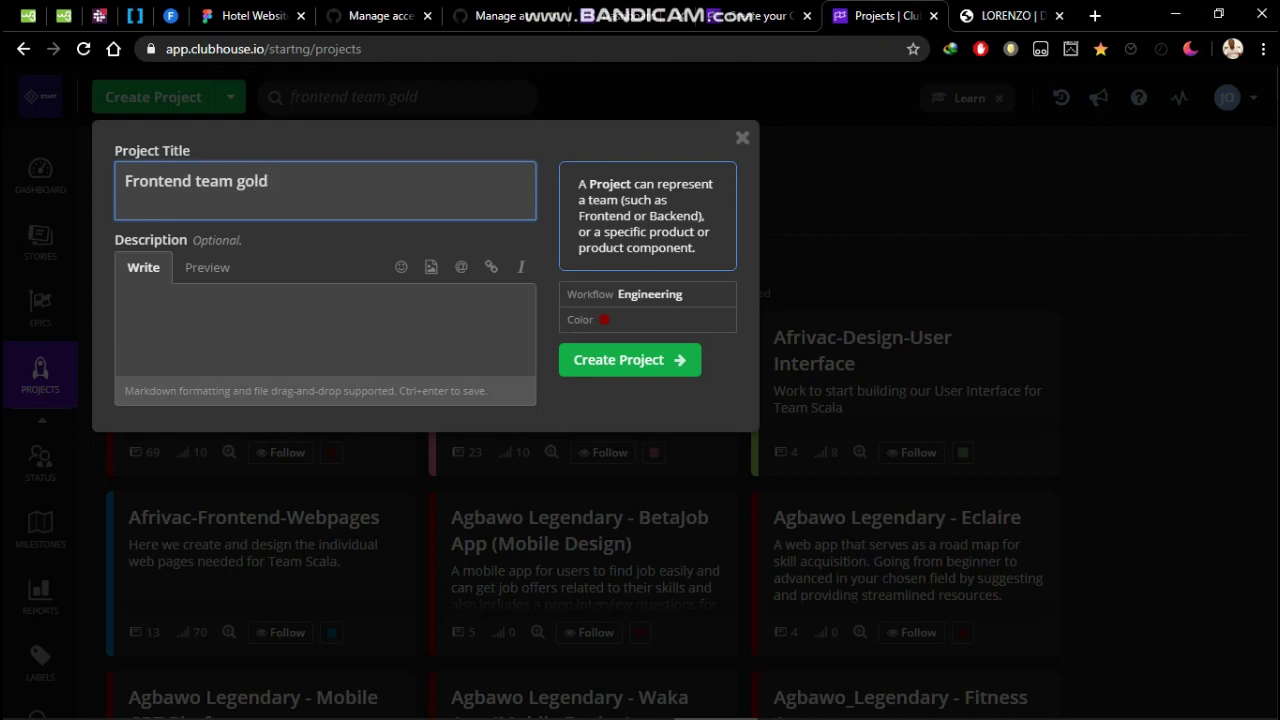
Step: Enter "teams gold frontend" as the new project's description
left_click(400, 330)
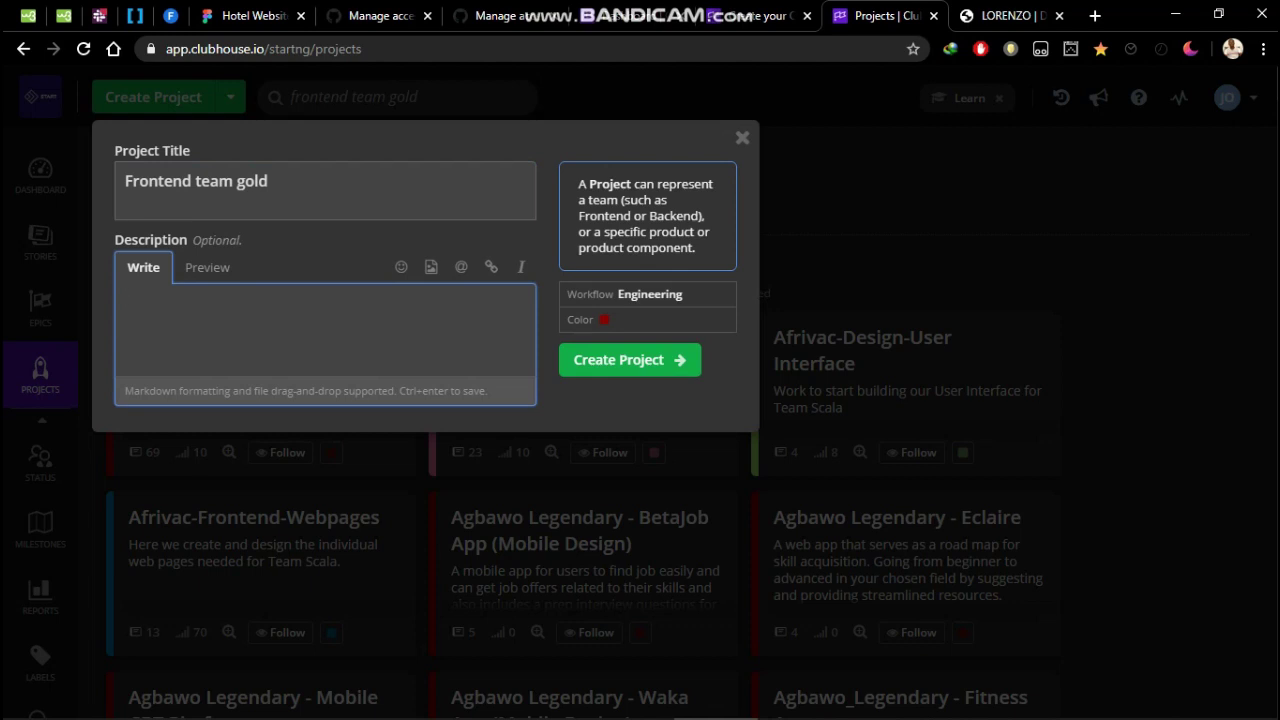
type("teams gold frone")
key("BackSpace")
type("tnd")
key("BackSpace")
key("BackSpace")
key("BackSpace")
type("tend")
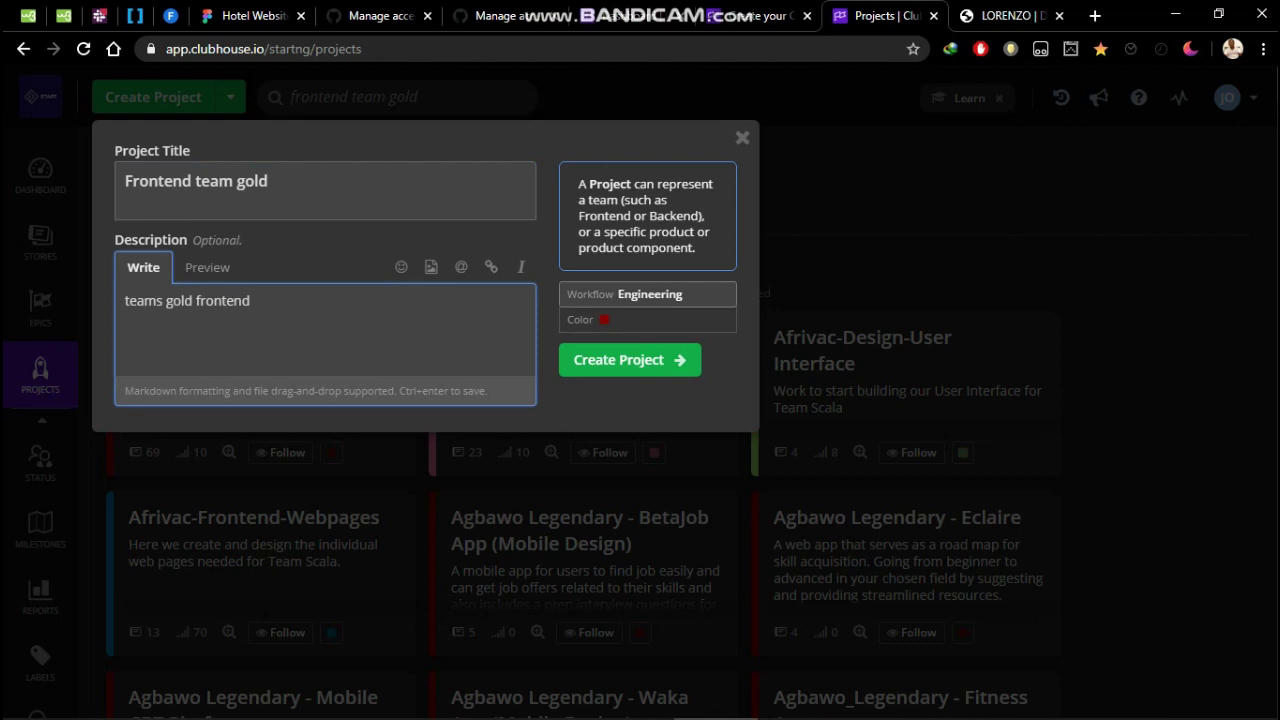
Step: Set the new project's color to orange
left_click(647, 319)
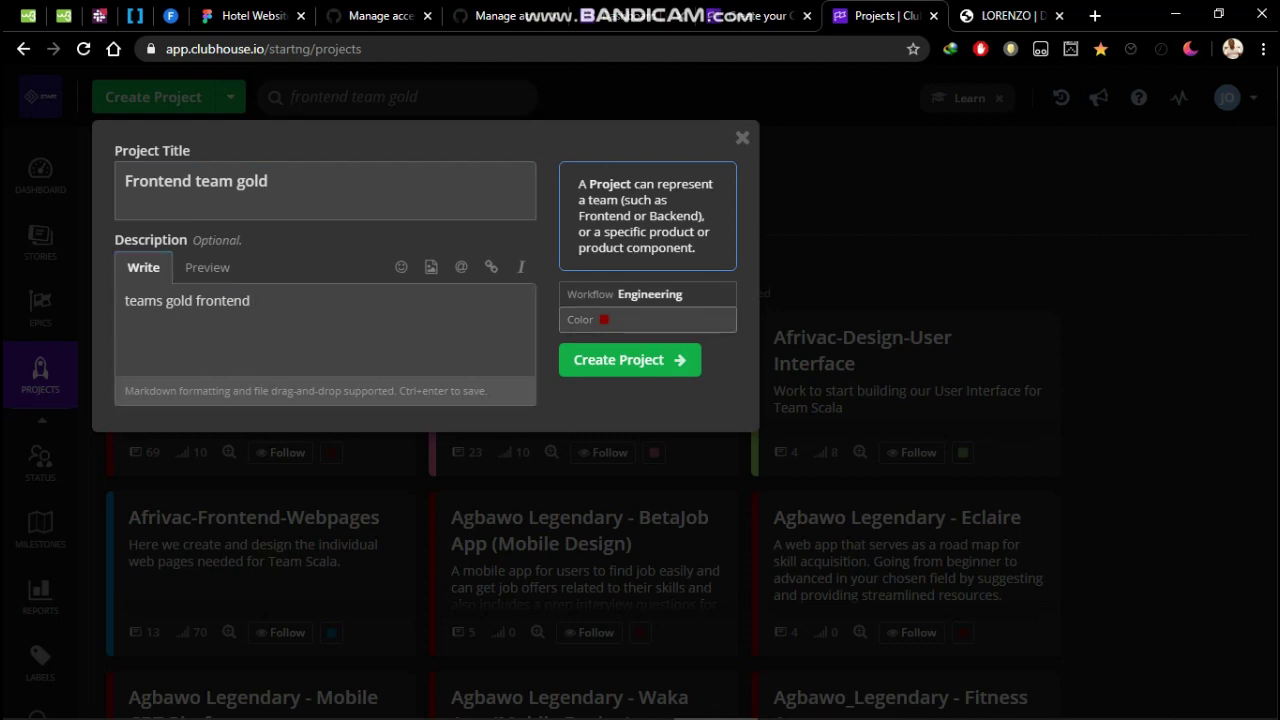
left_click(647, 319)
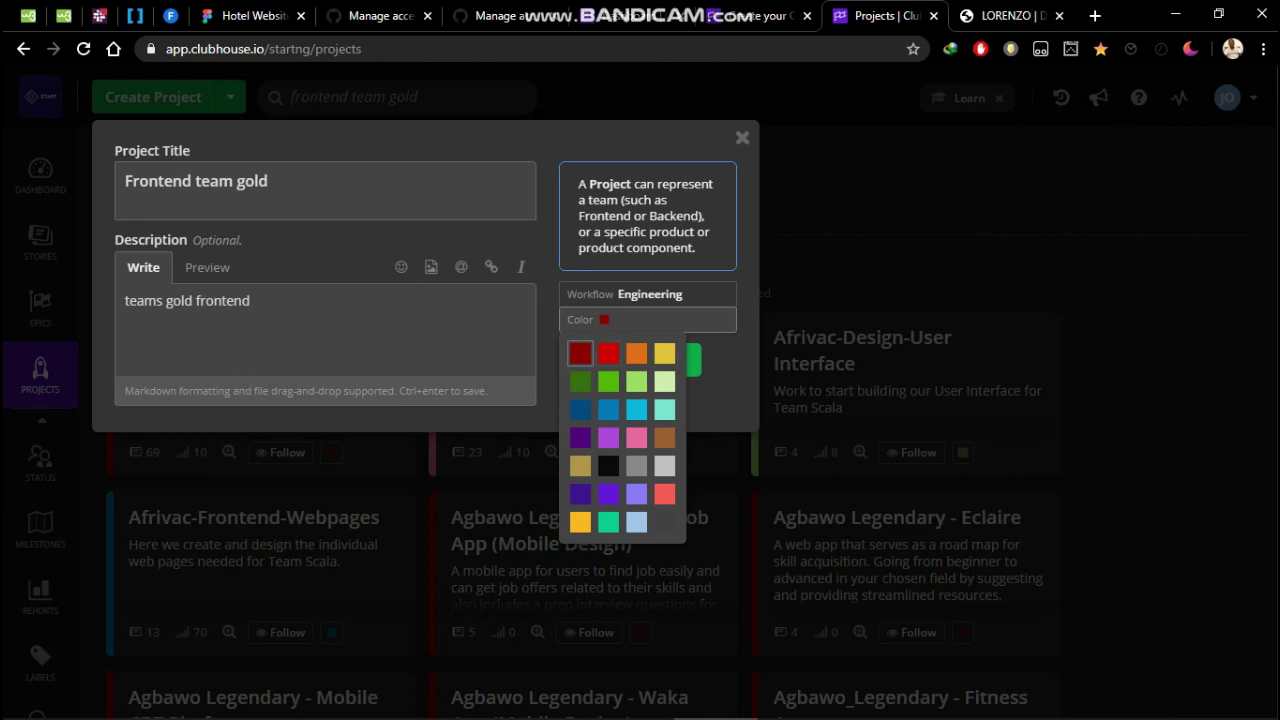
left_click(636, 353)
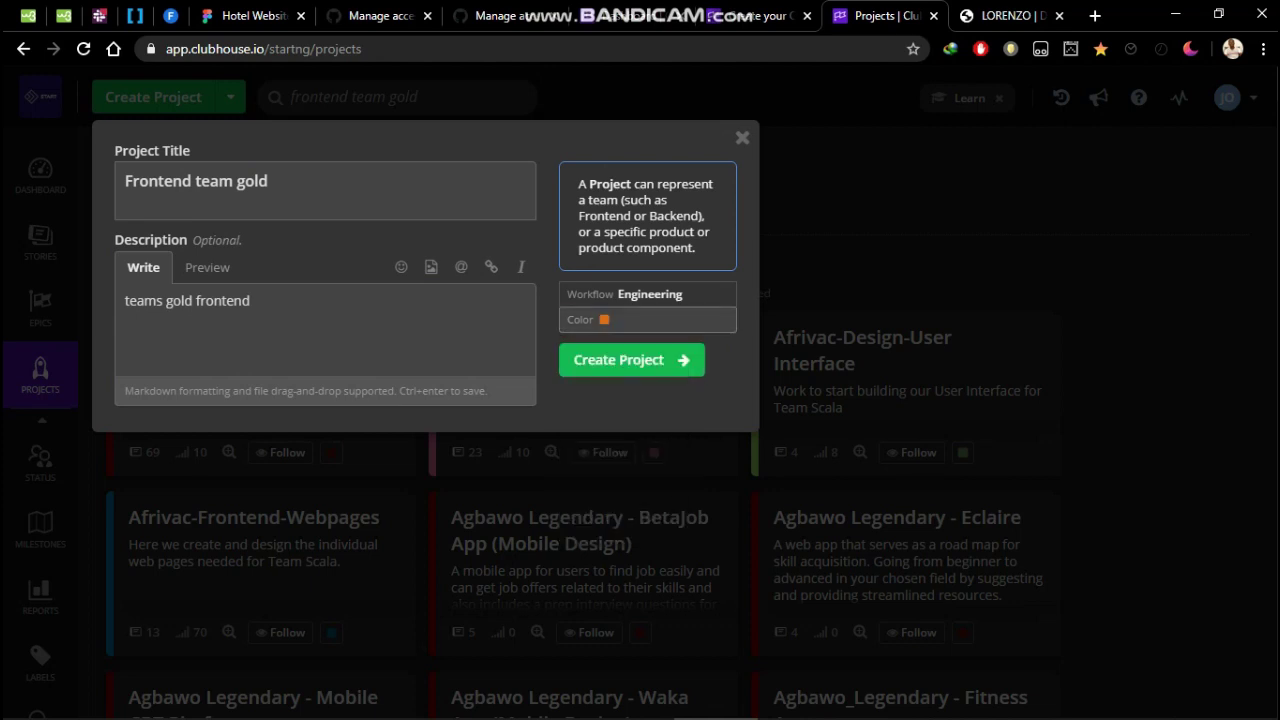
Step: Set the project's color to cyan and create the project
left_click(655, 320)
left_click(655, 320)
left_click(655, 320)
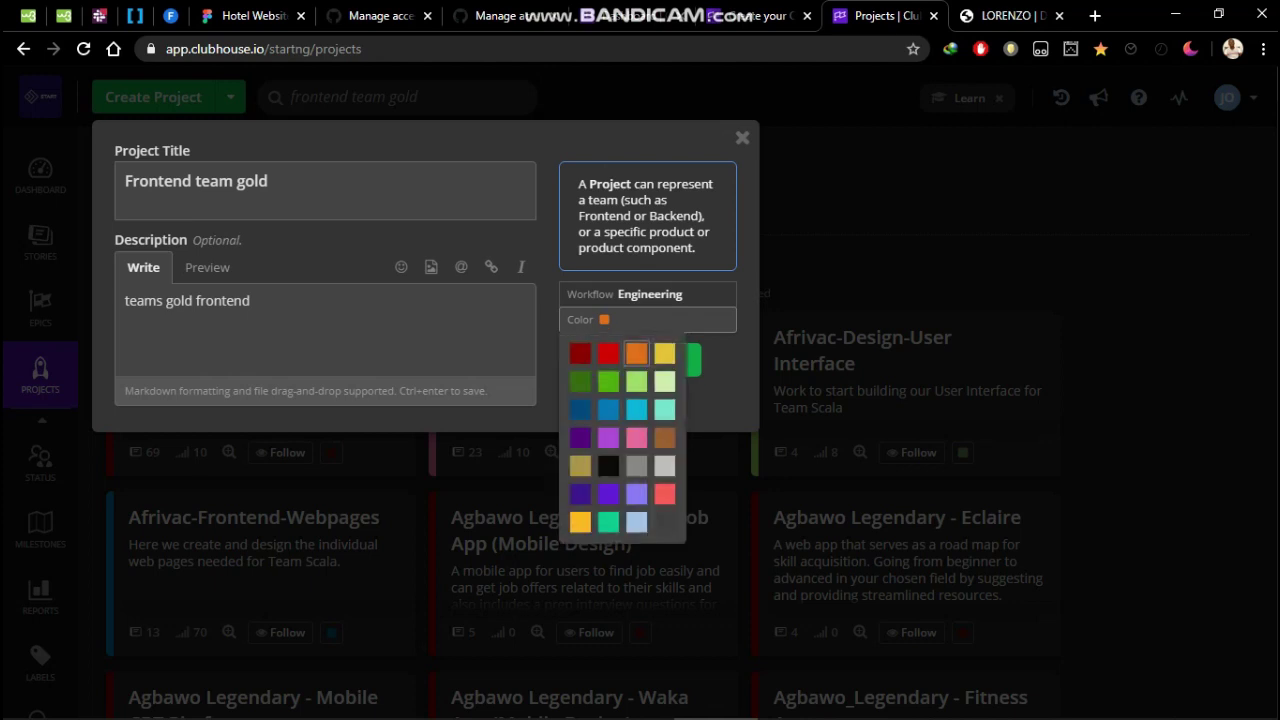
left_click(636, 409)
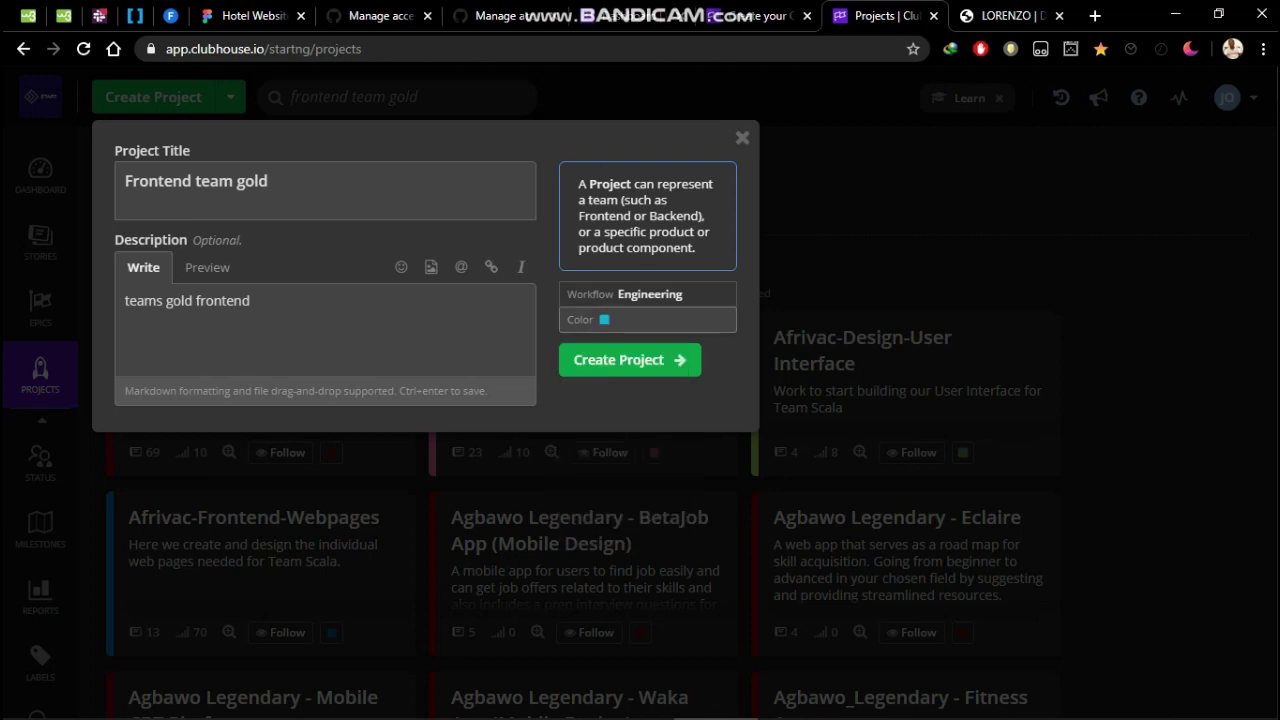
key("ctrl+Return")
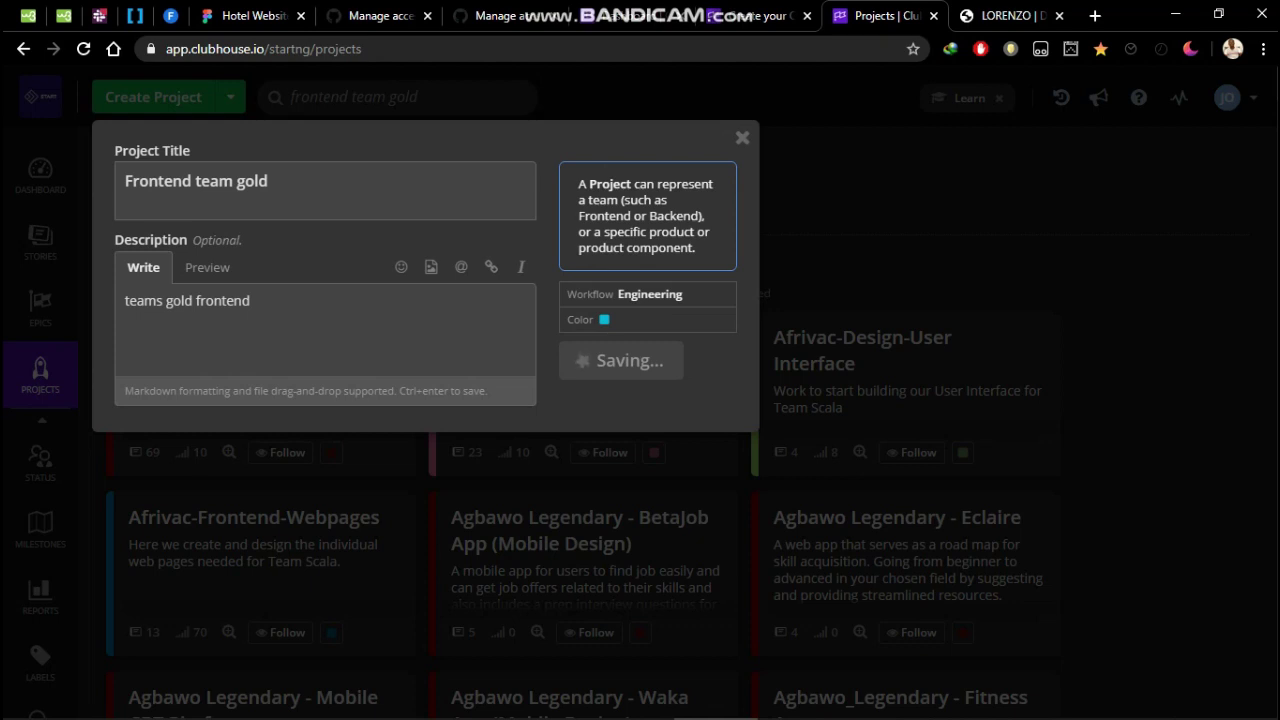
Step: Look through the Engineering Workflow projects to find the new "Frontend team gold" project
scroll(582, 420, "down", 14)
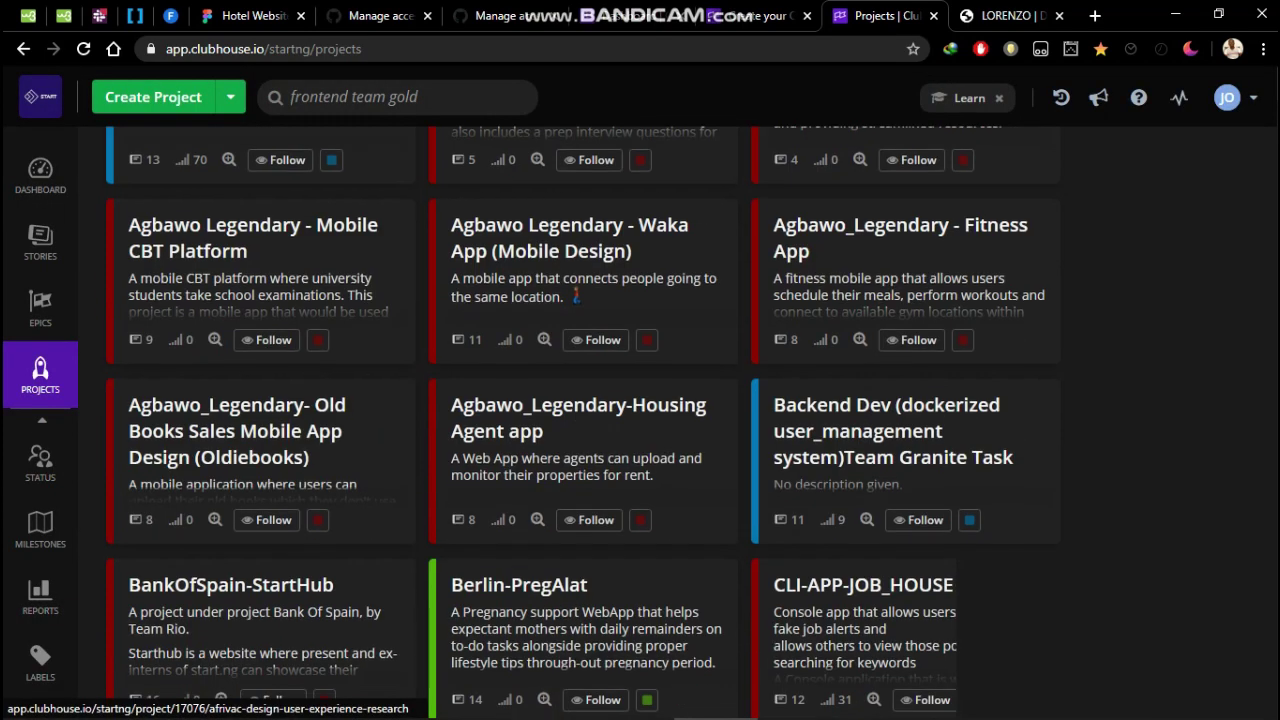
scroll(640, 355, "down", 10)
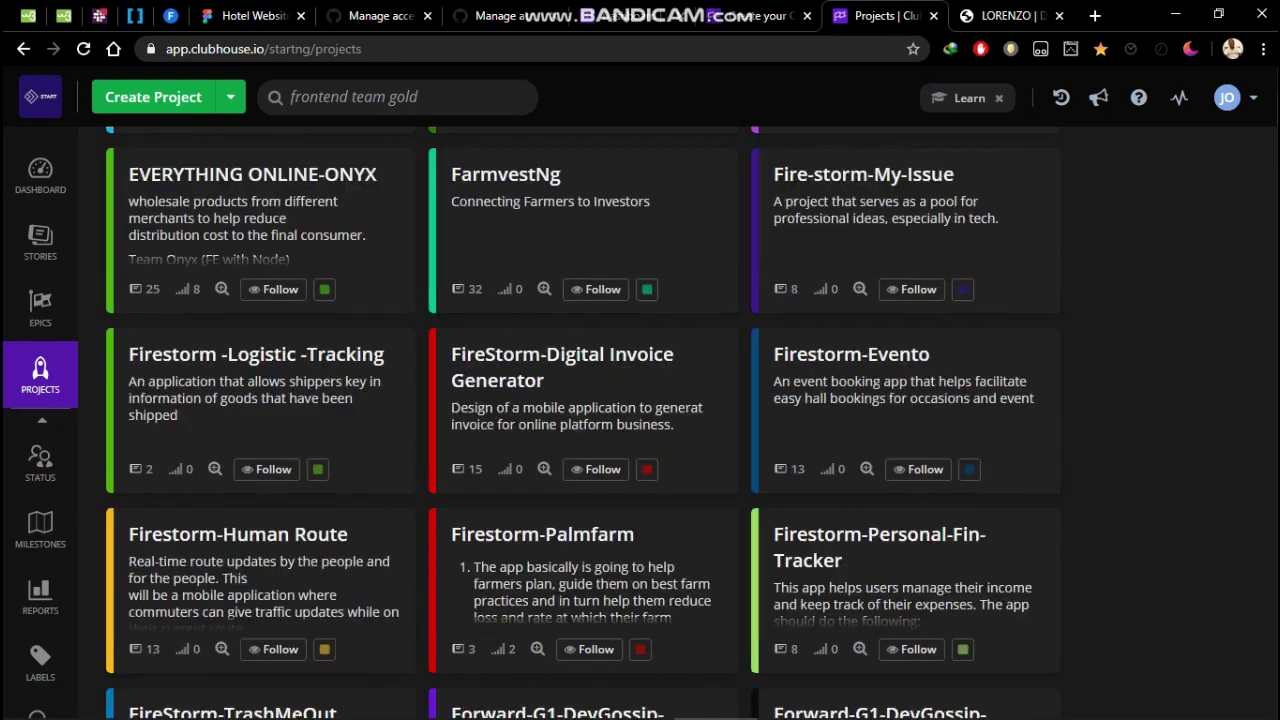
scroll(640, 420, "down", 20)
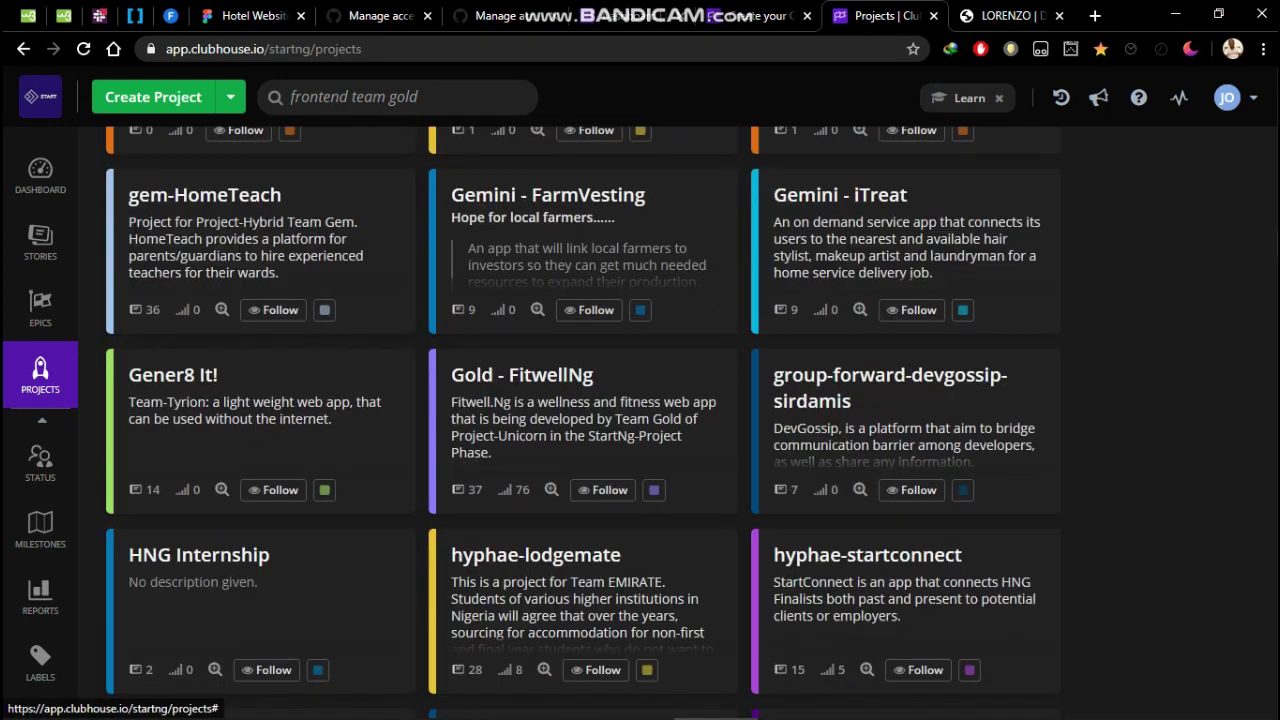
scroll(580, 420, "down", 20)
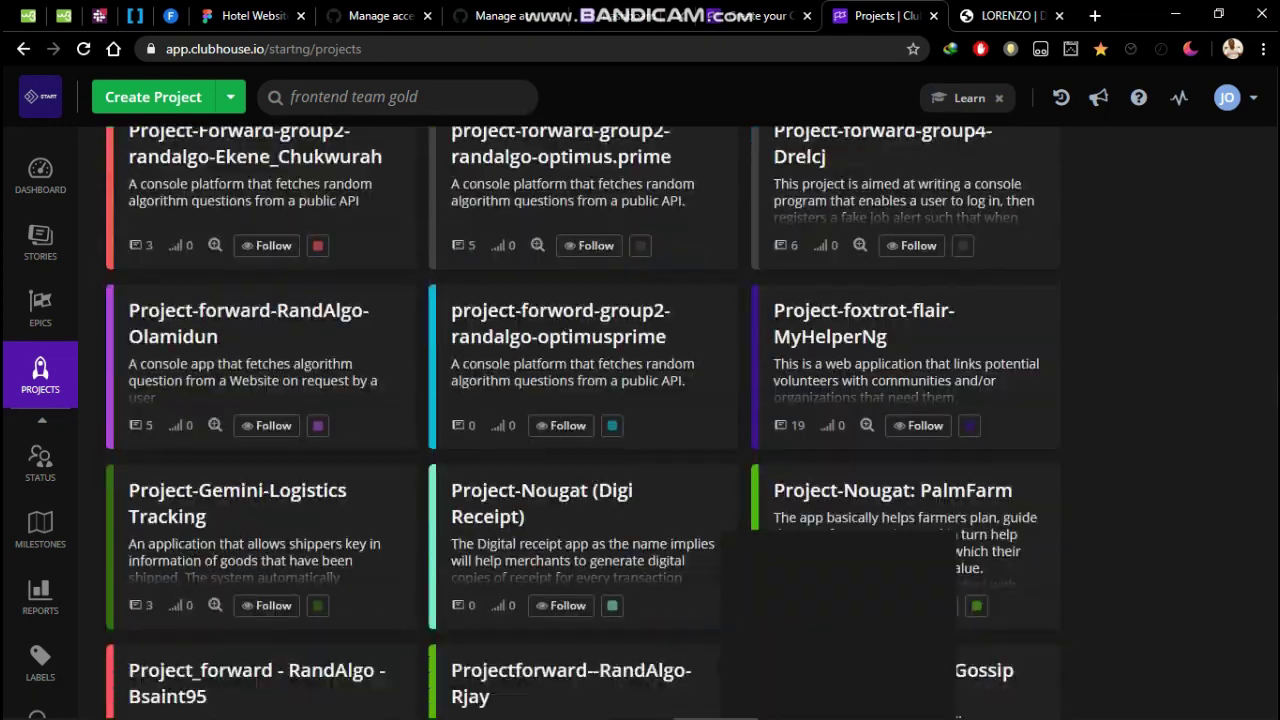
scroll(580, 420, "down", 10)
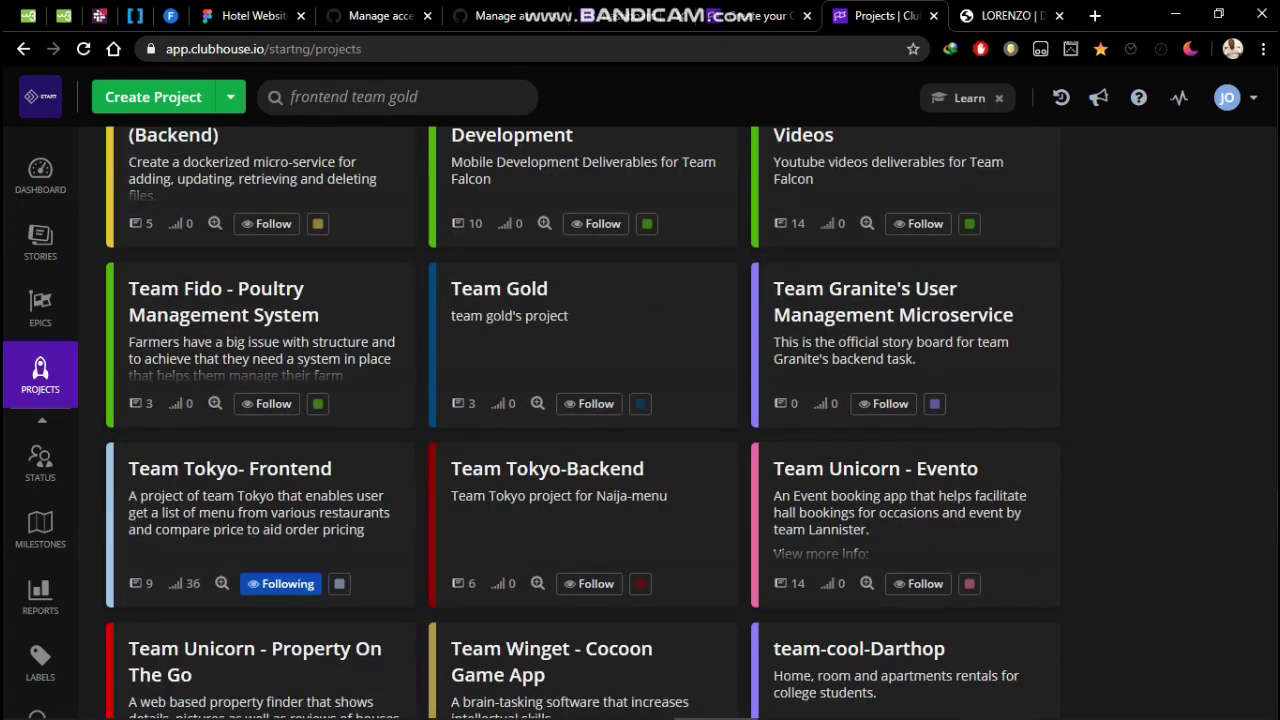
scroll(580, 420, "up", 5)
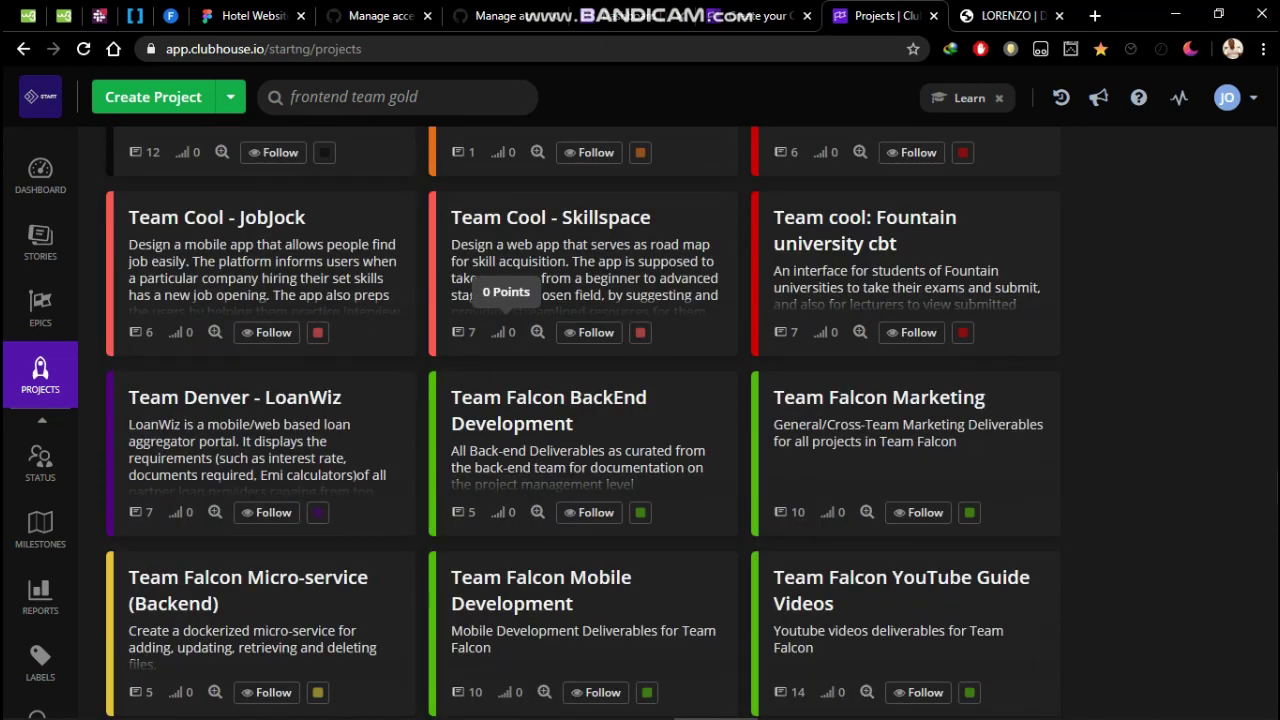
scroll(505, 300, "up", 20)
scroll(580, 420, "up", 20)
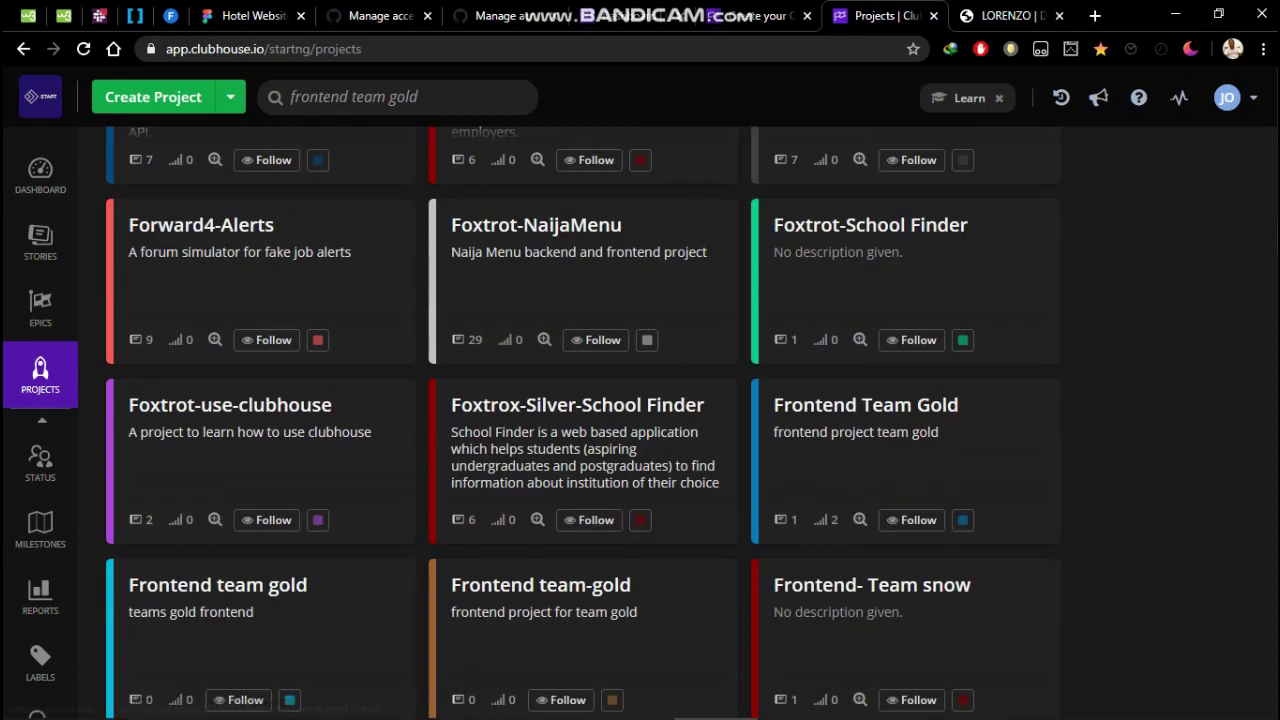
Step: Open the cyan "Frontend team gold" project and look over its overview page
scroll(580, 450, "down", 2)
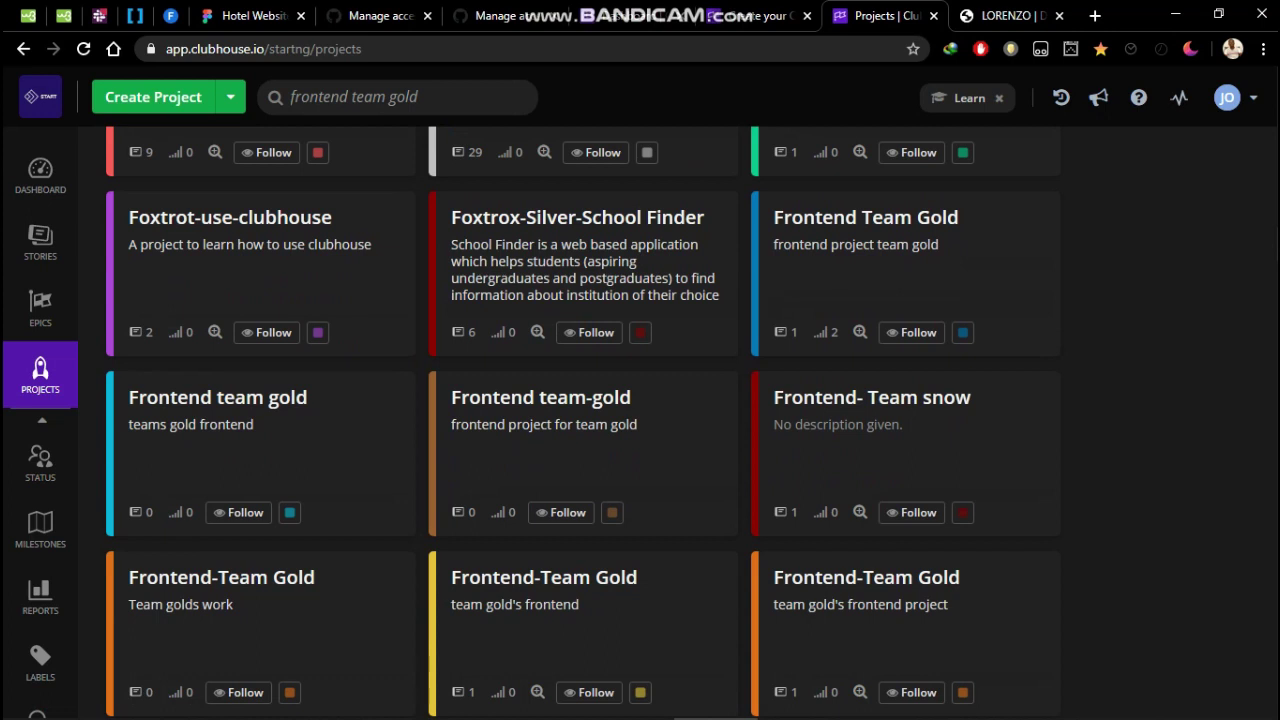
left_click(865, 217)
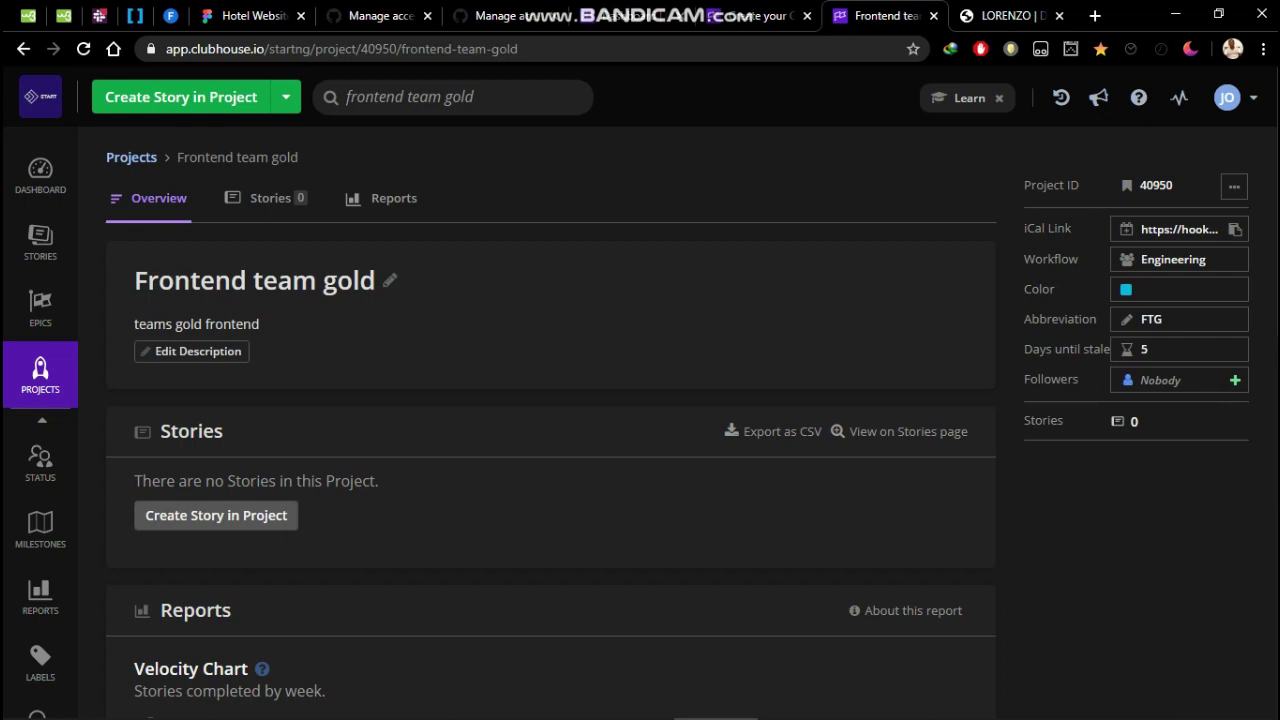
scroll(550, 450, "down", 5)
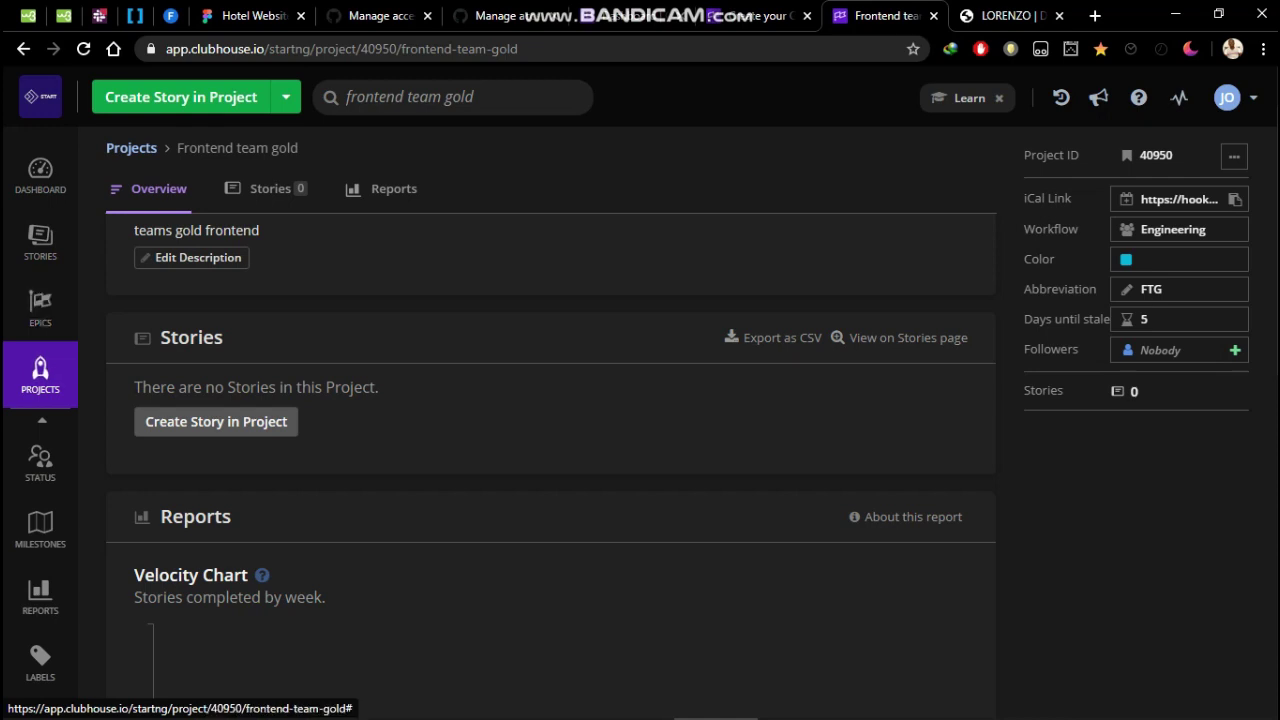
Step: Start a new story in the project titled "Landing page" with the description "Landing page of sites"
left_click(181, 97)
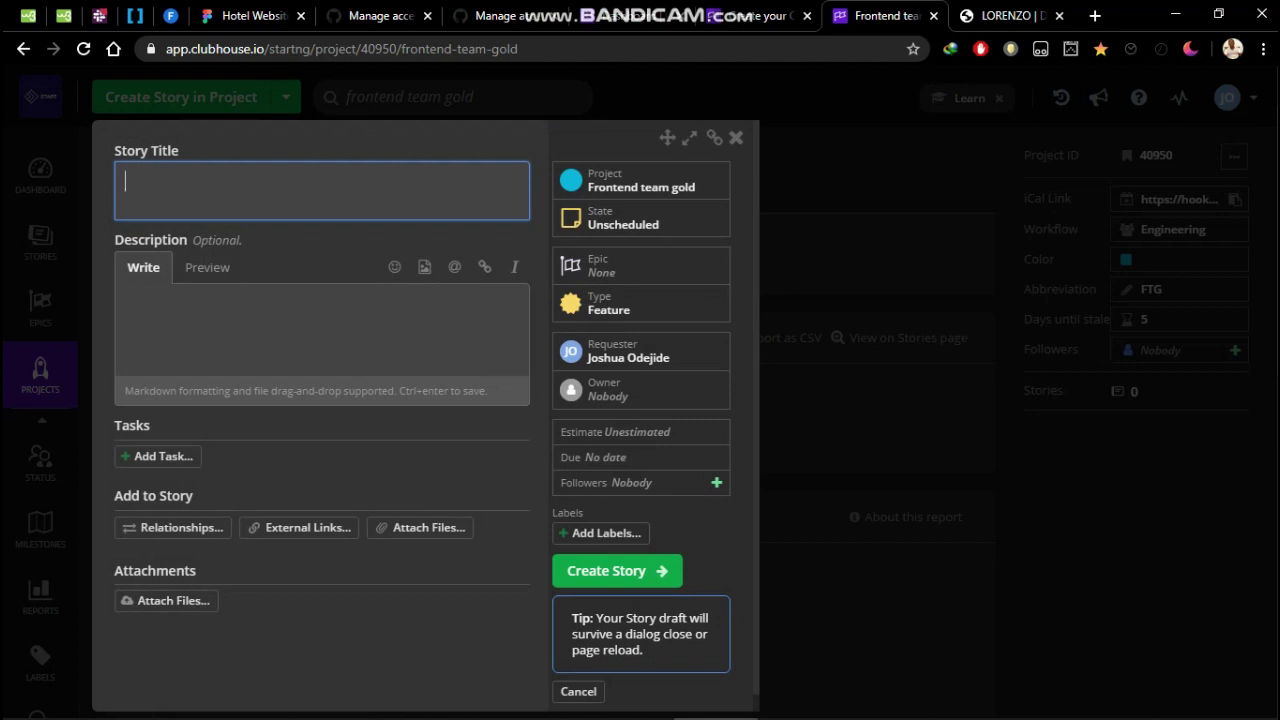
type("Landing page")
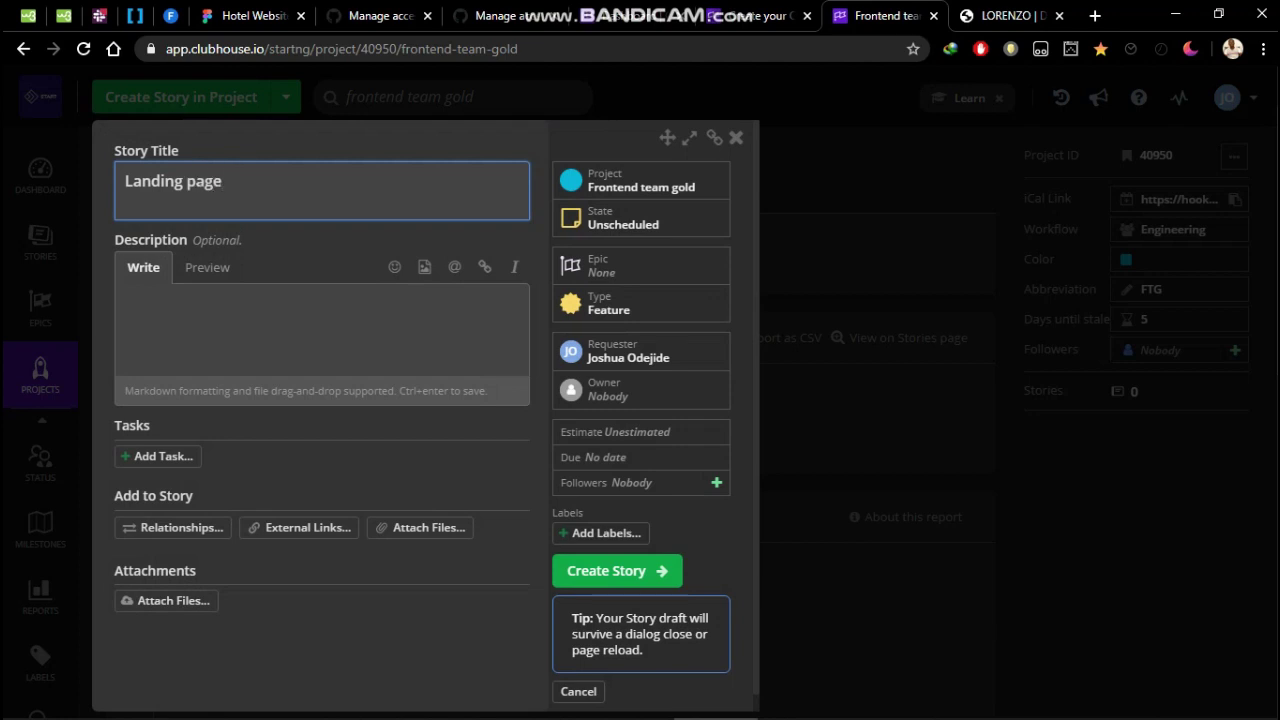
left_click(126, 301)
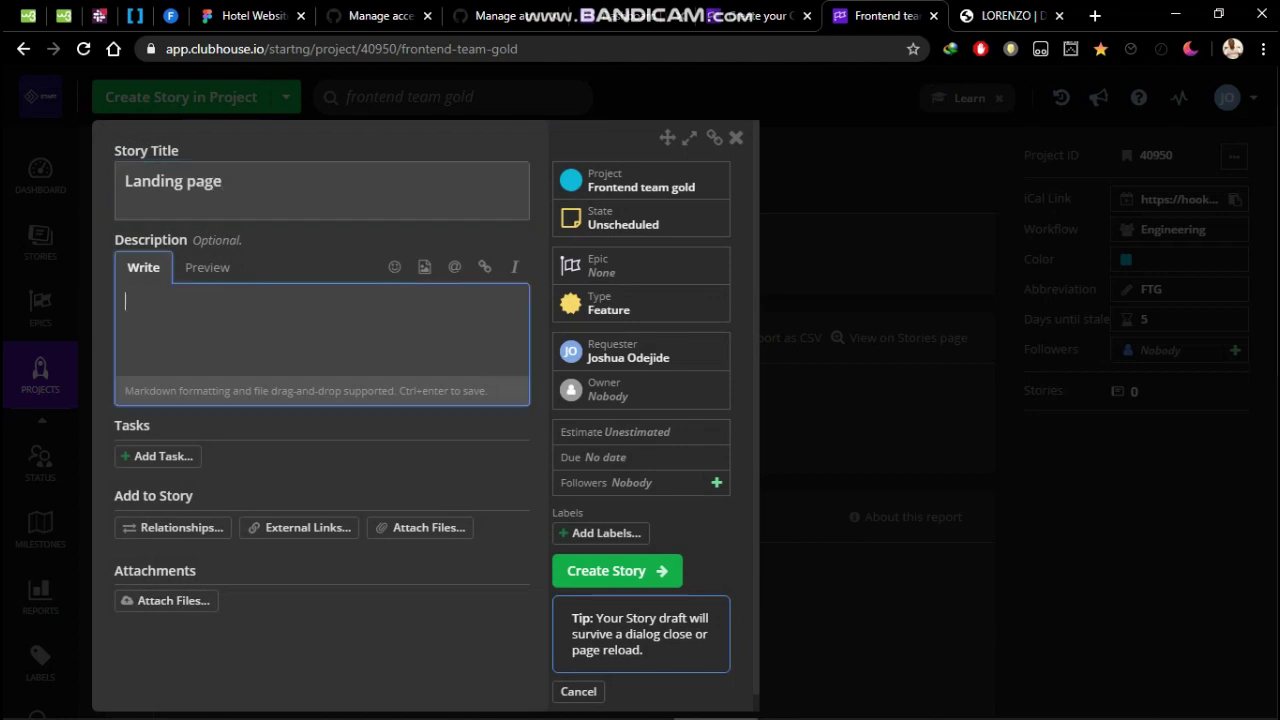
type("Landing page of sites")
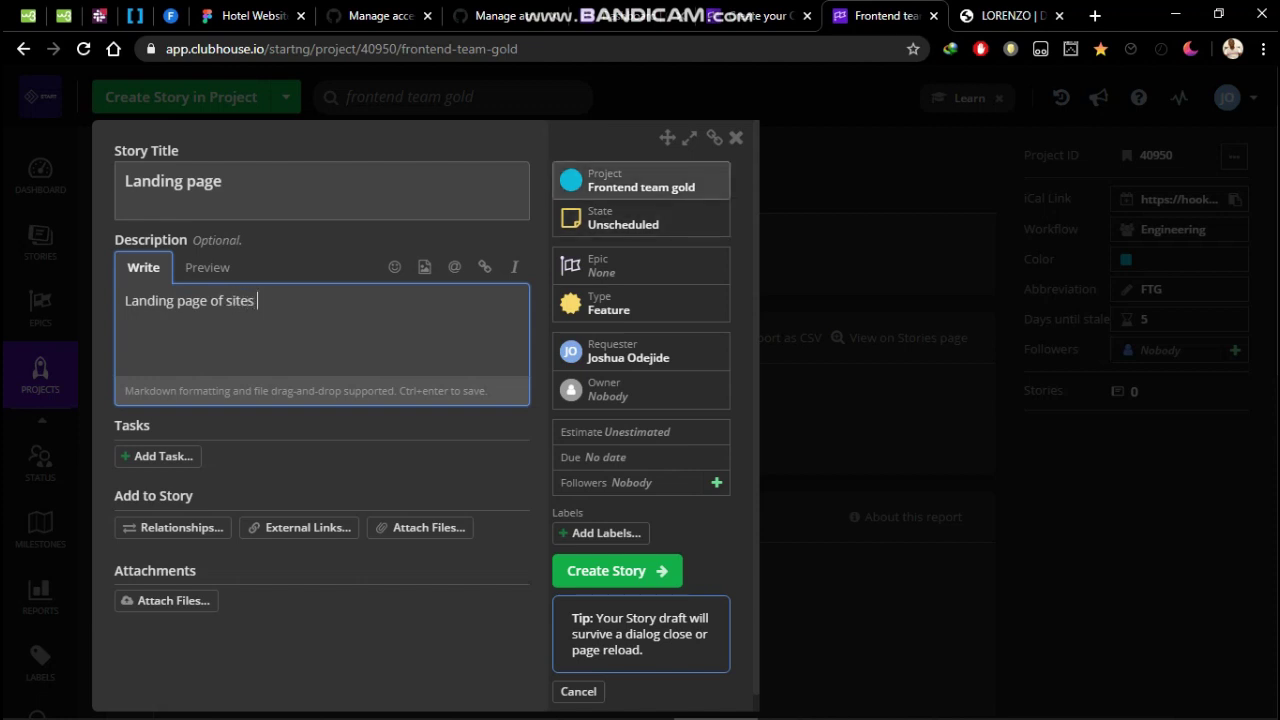
left_click(641, 181)
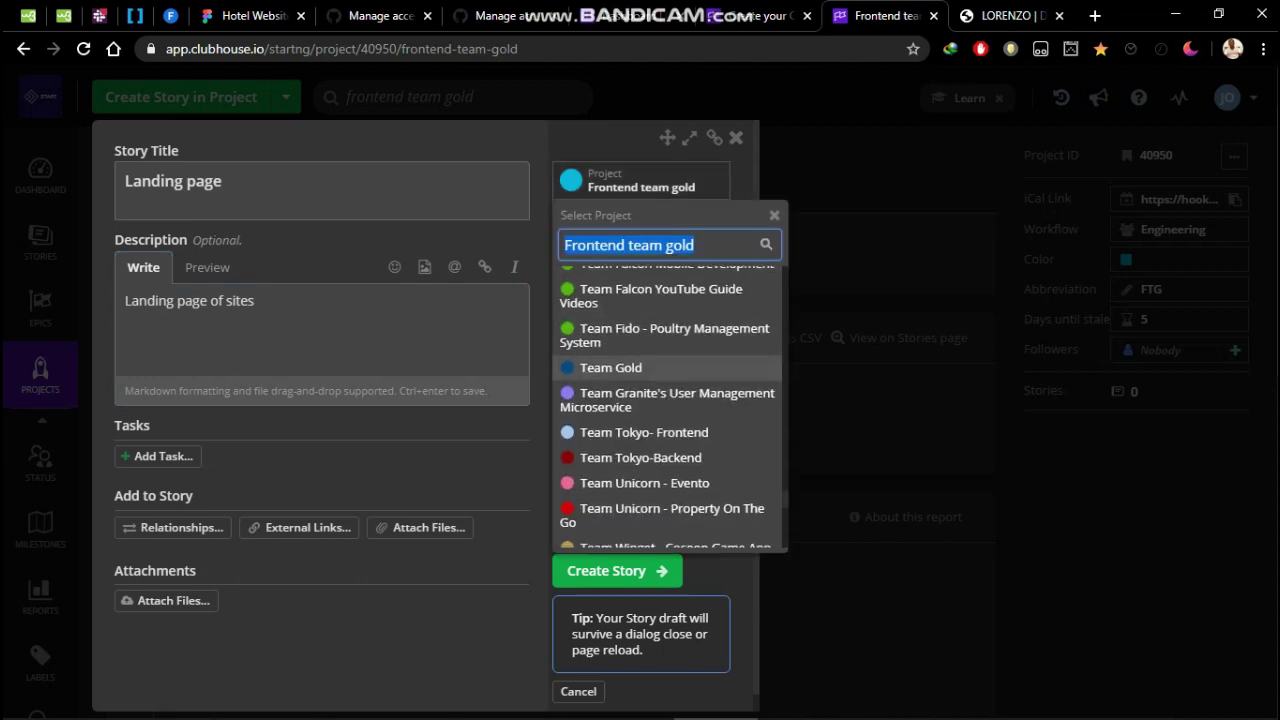
scroll(667, 387, "down", 2)
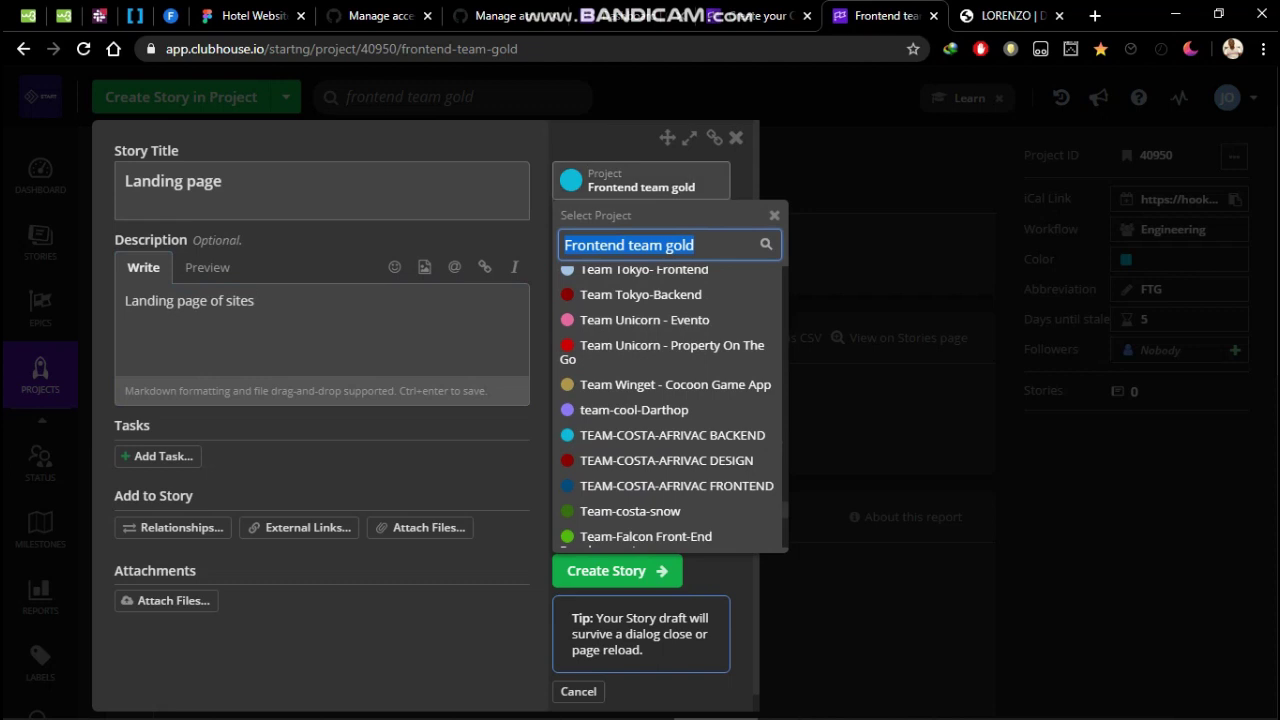
left_click(641, 181)
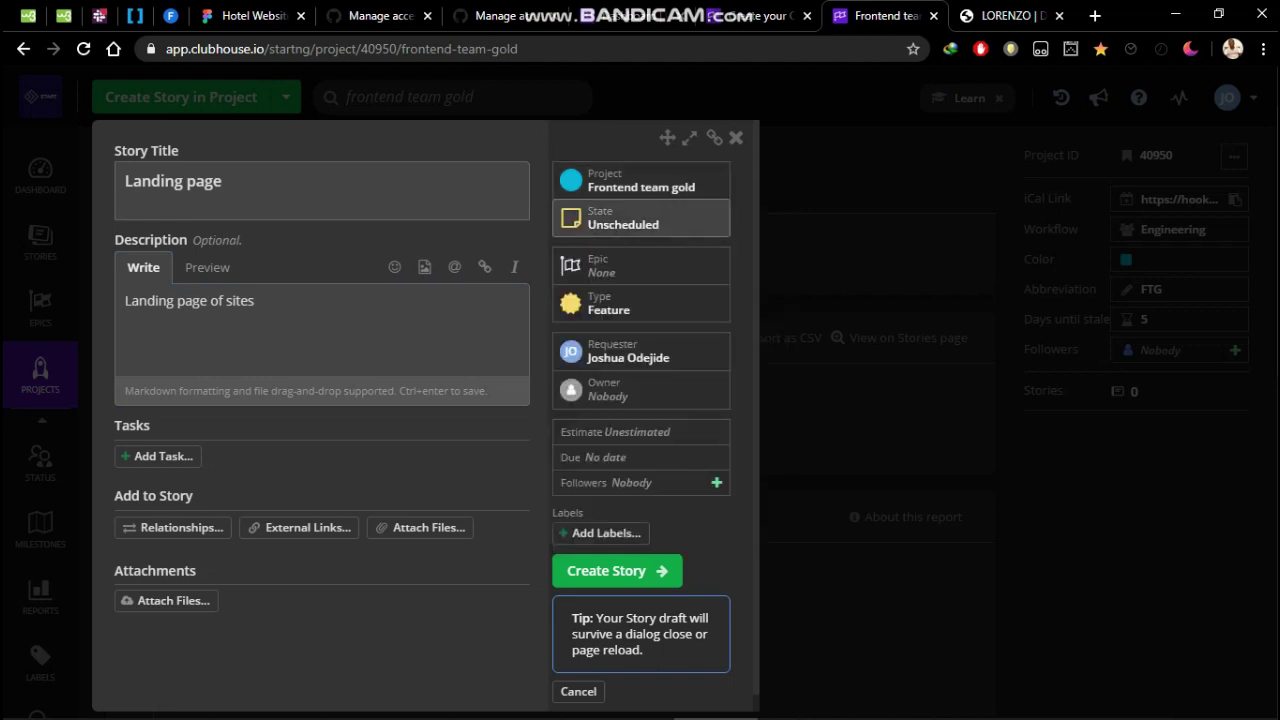
Step: Set the story's state to Ready for Development and assign it to a new epic named "team golld"
left_click(641, 218)
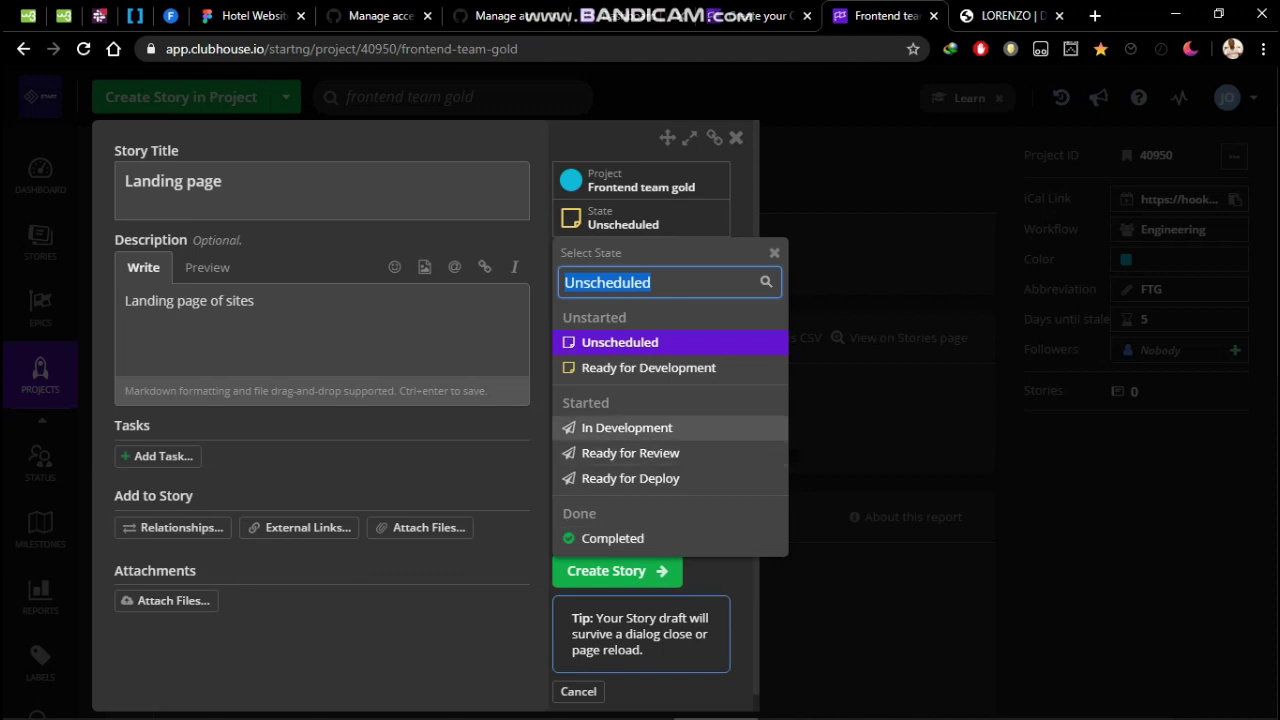
left_click(648, 367)
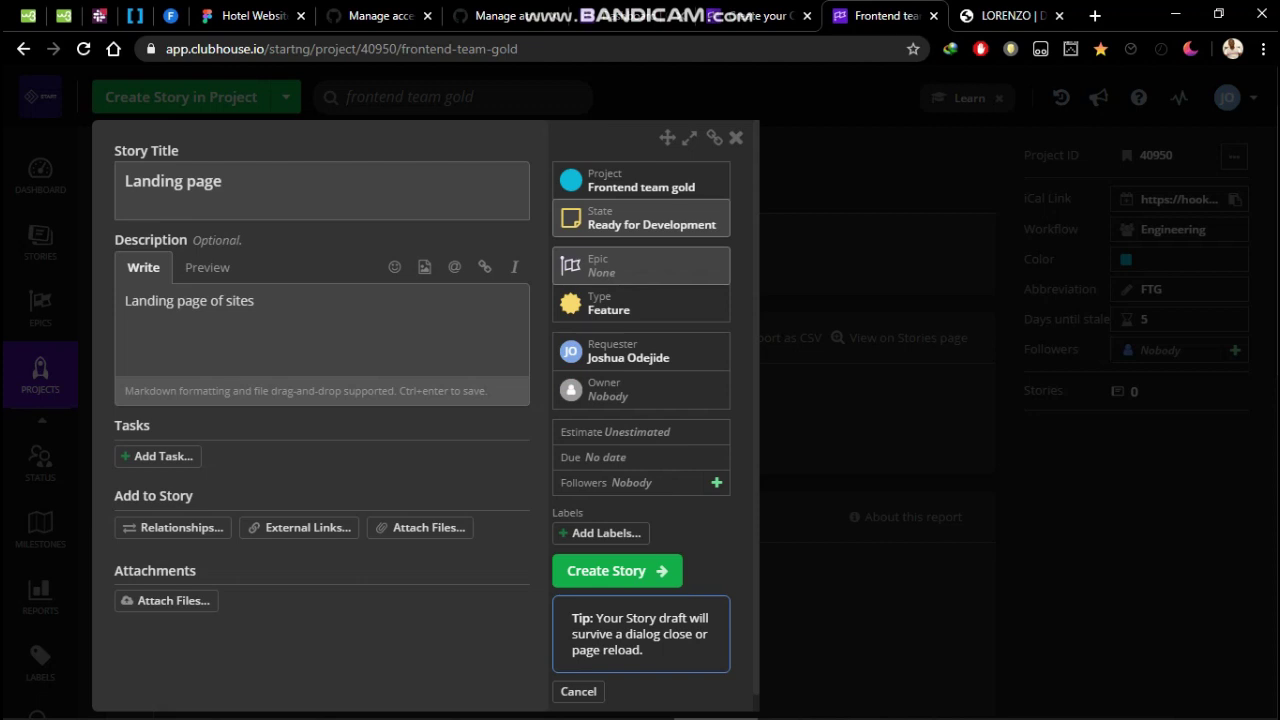
left_click(640, 265)
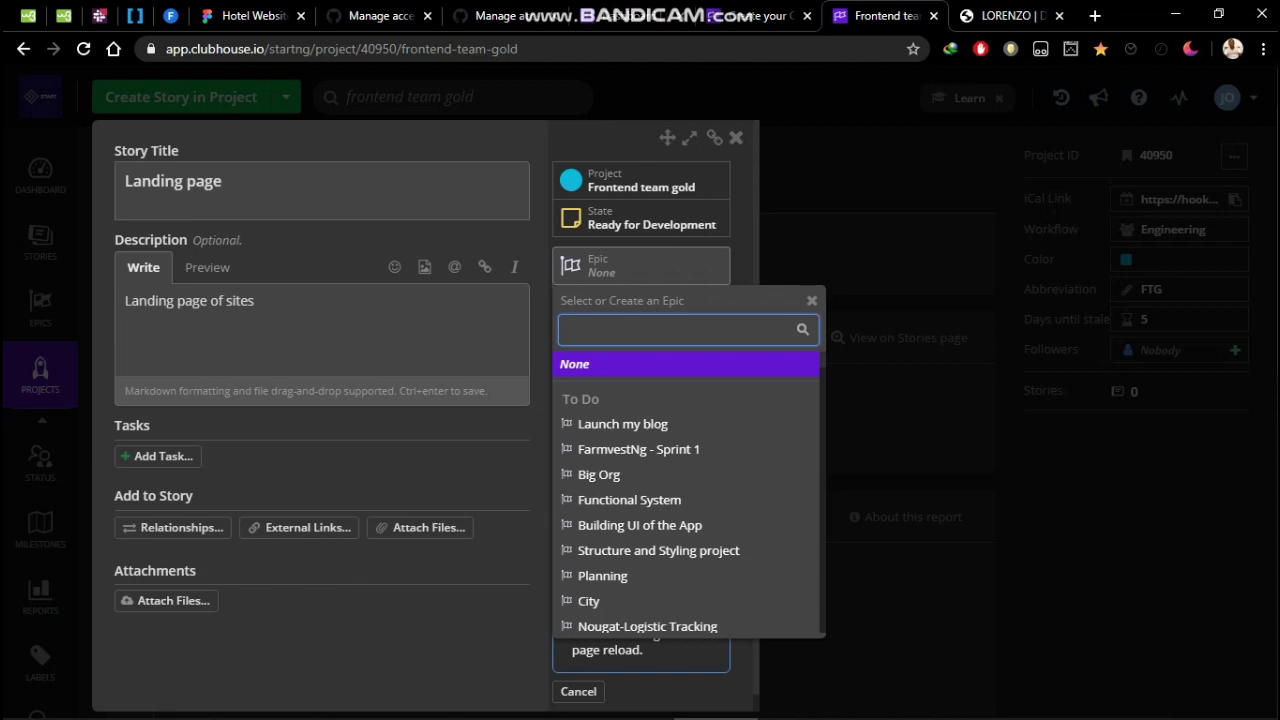
type("team")
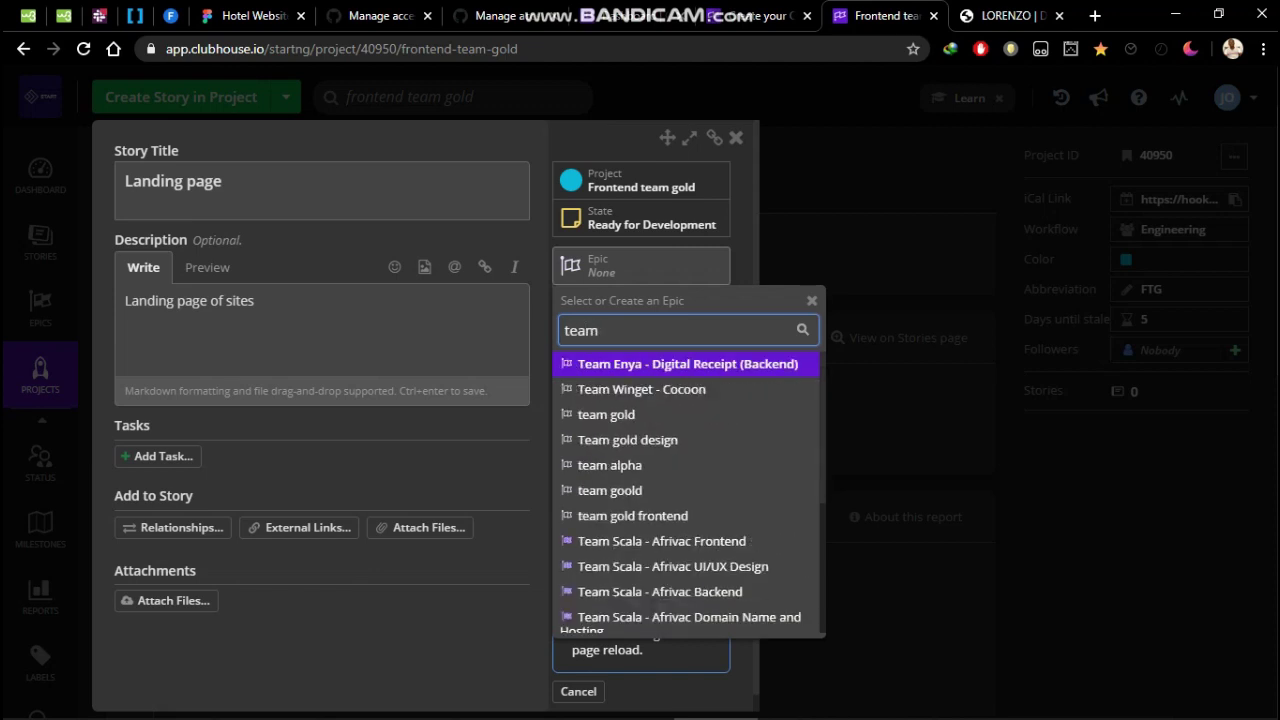
type(" go")
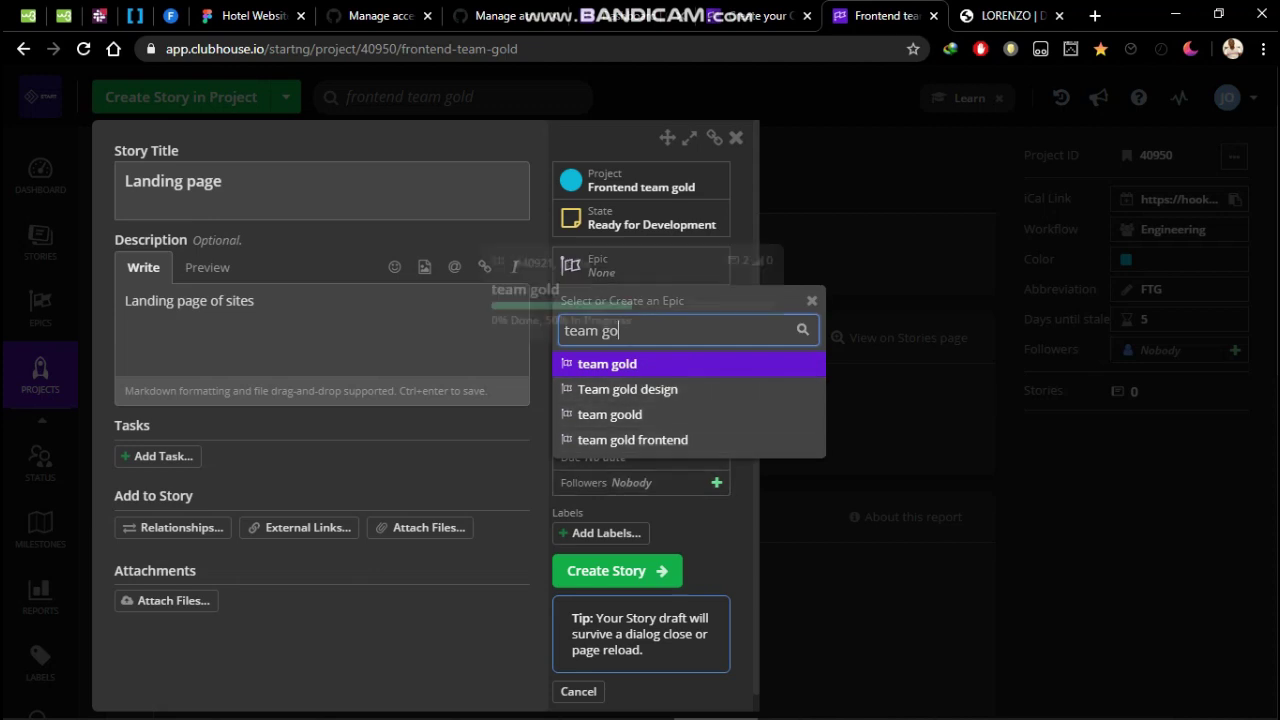
type("ll")
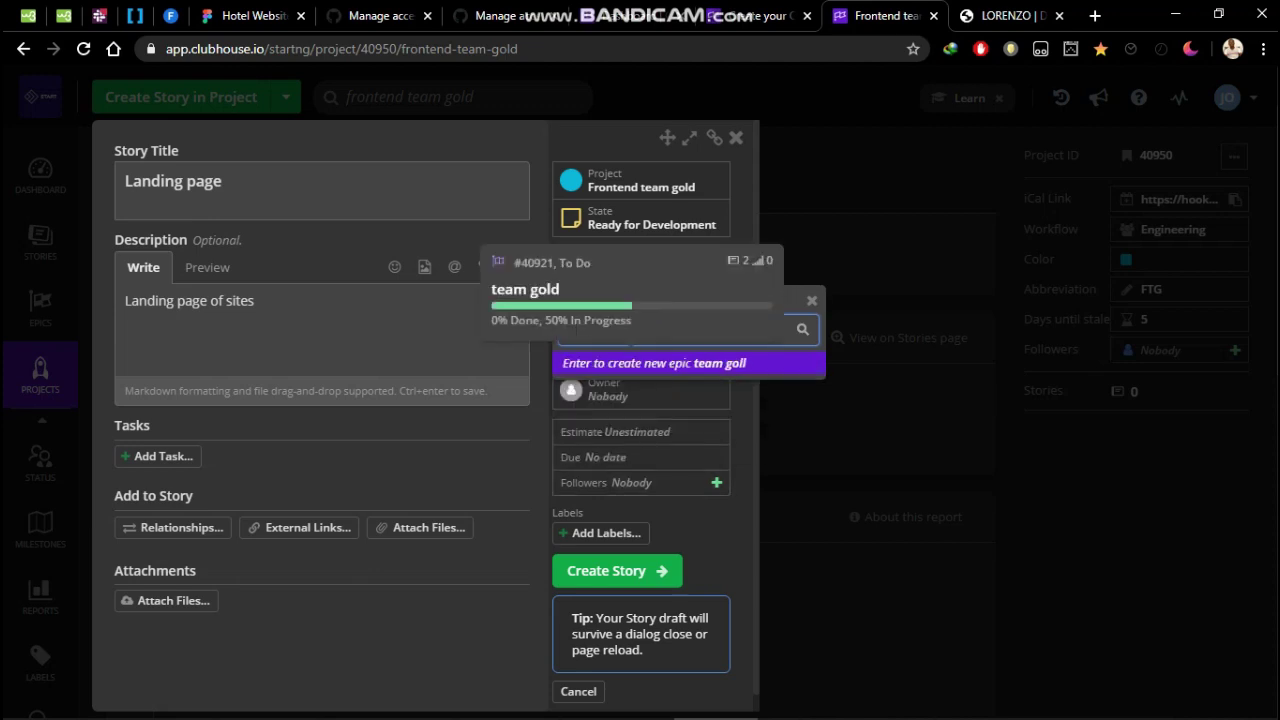
type("d")
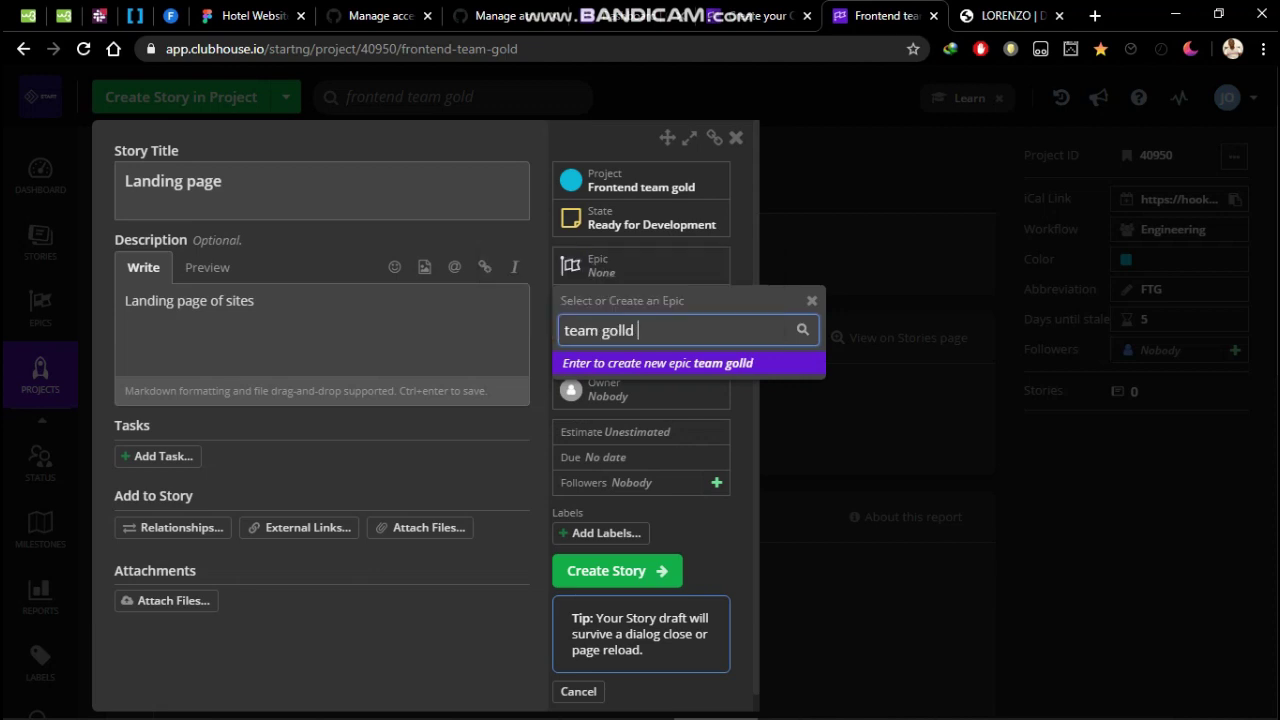
key("Return")
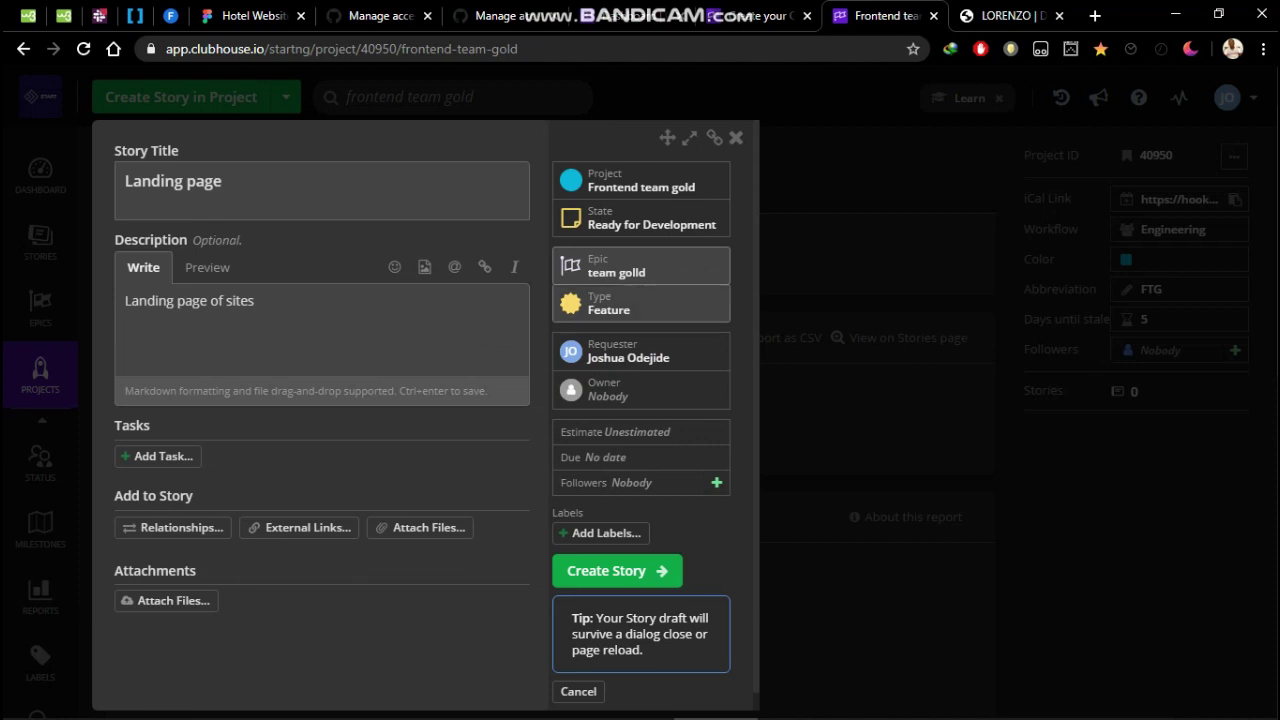
Step: Set the story's due date to Jun 10 2020 and create the story
left_click(640, 304)
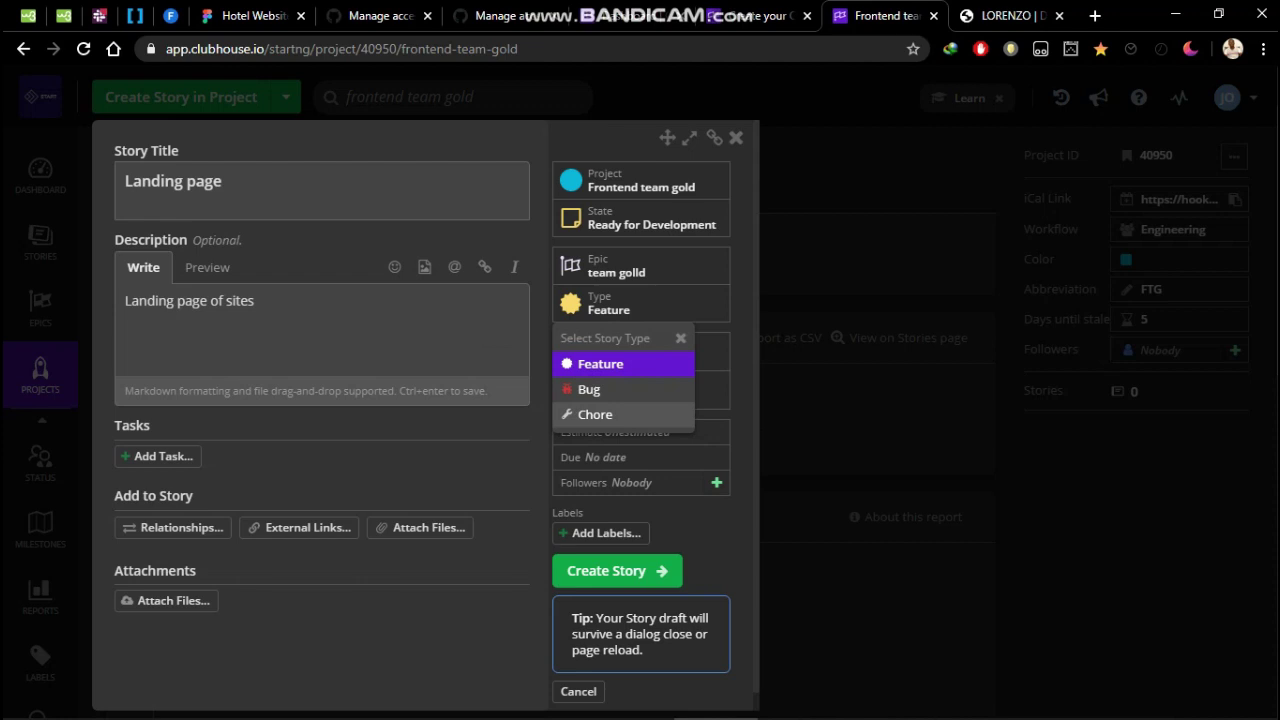
key("Escape")
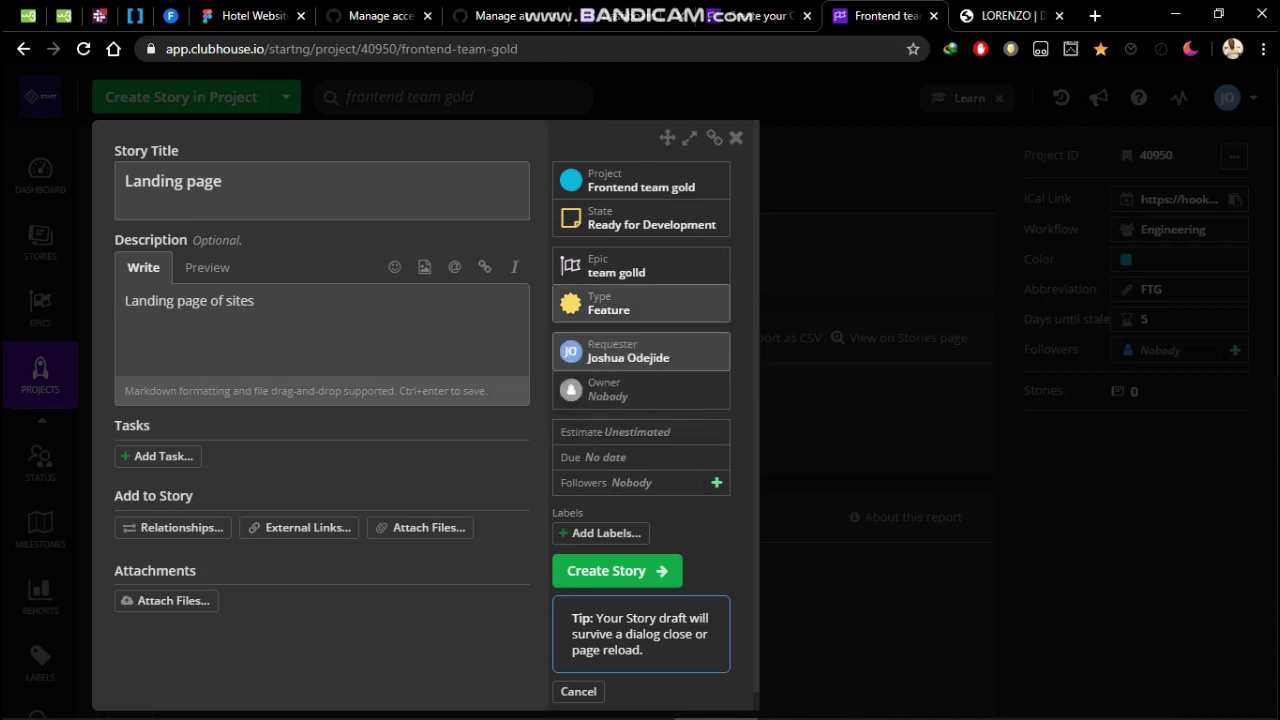
scroll(640, 400, "down", 1)
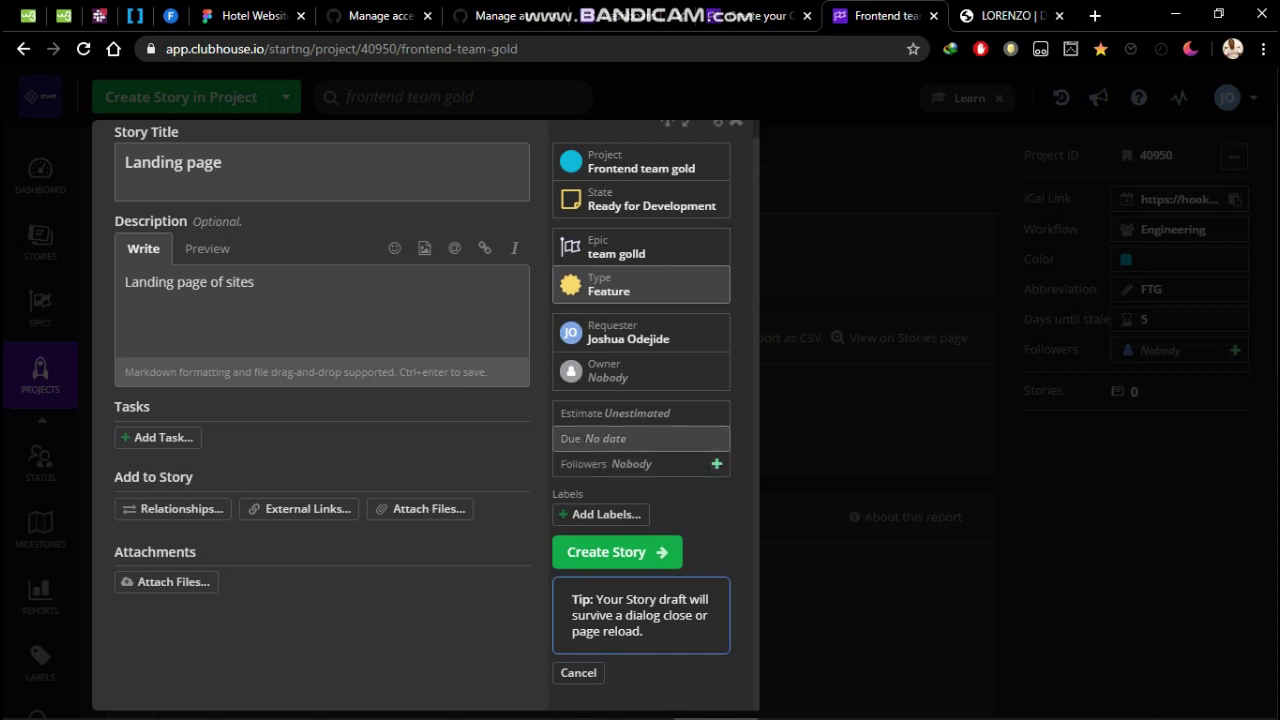
left_click(640, 438)
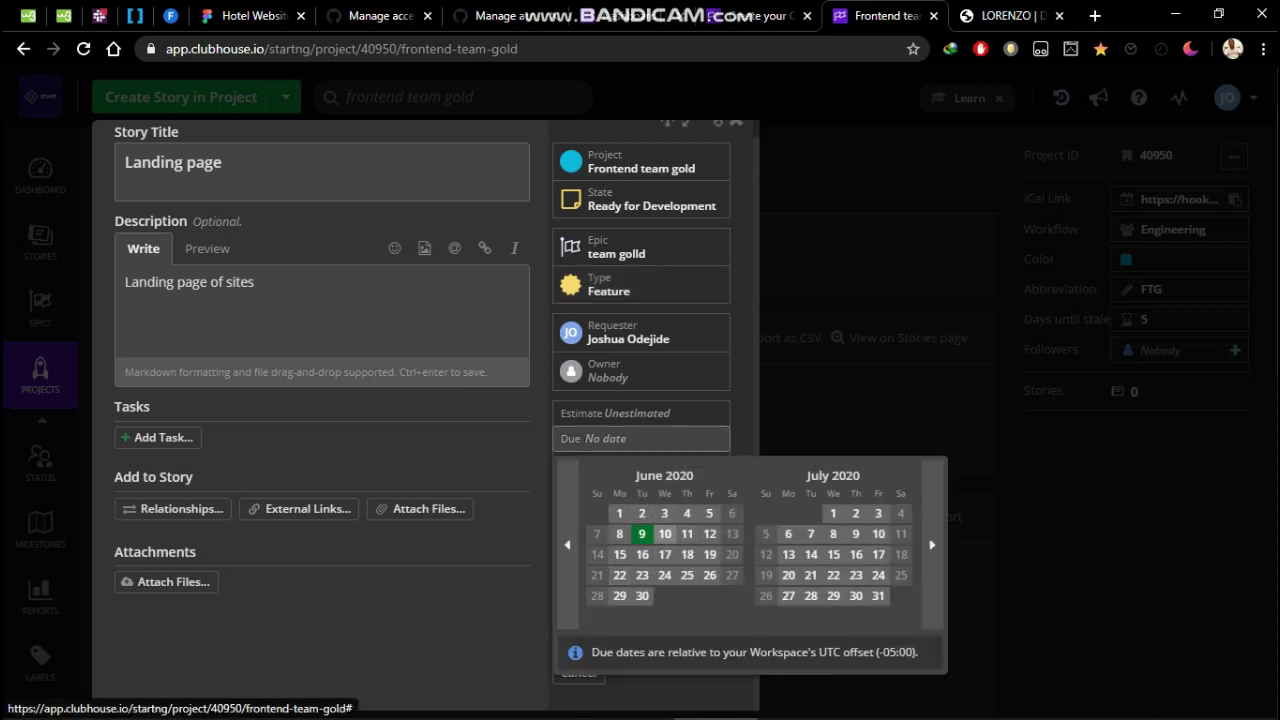
left_click(664, 534)
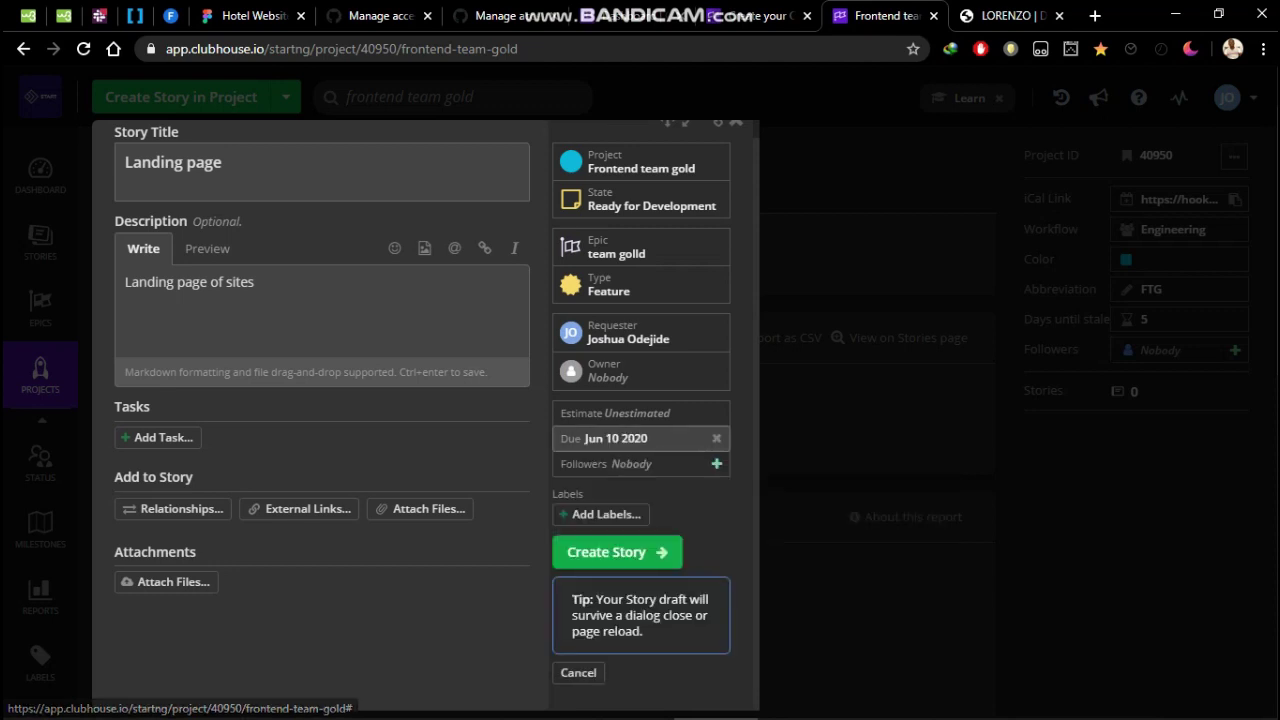
scroll(685, 392, "down", 3)
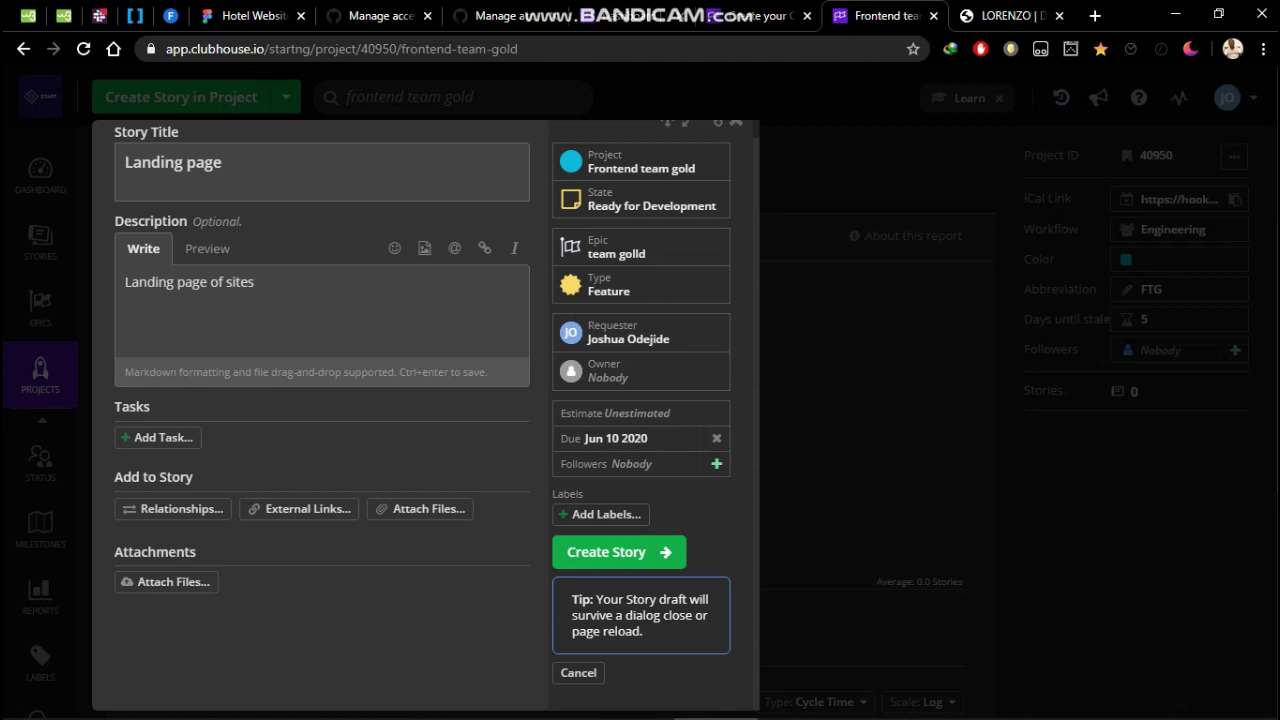
left_click(617, 552)
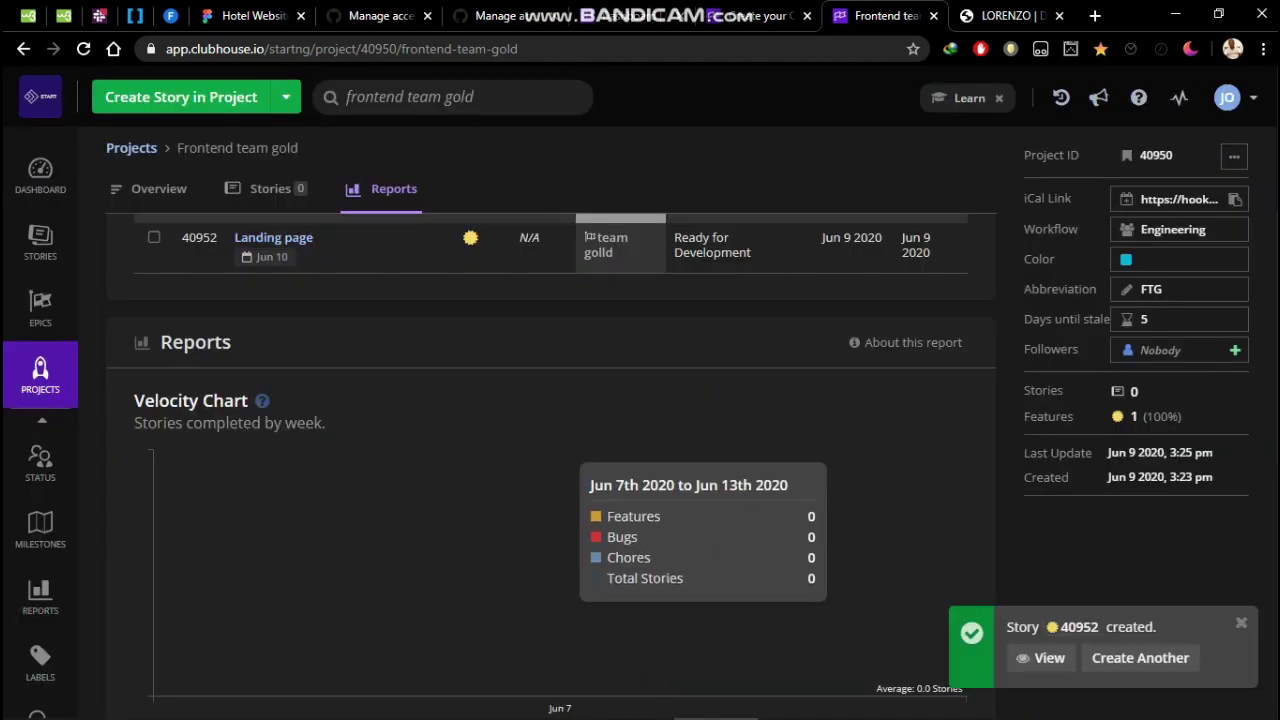
Step: Sort the project's story table by owners and finally by points
scroll(617, 552, "up", 3)
scroll(550, 430, "up", 1)
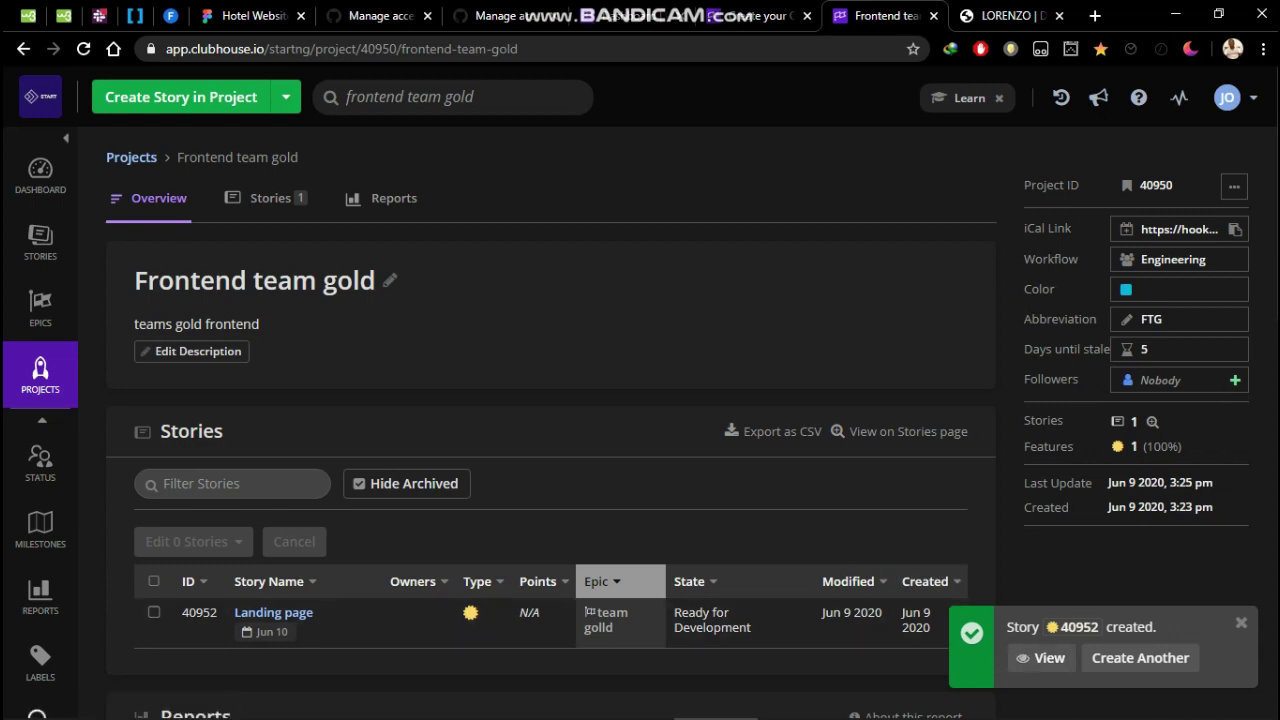
scroll(655, 522, "down", 5)
scroll(655, 522, "up", 4)
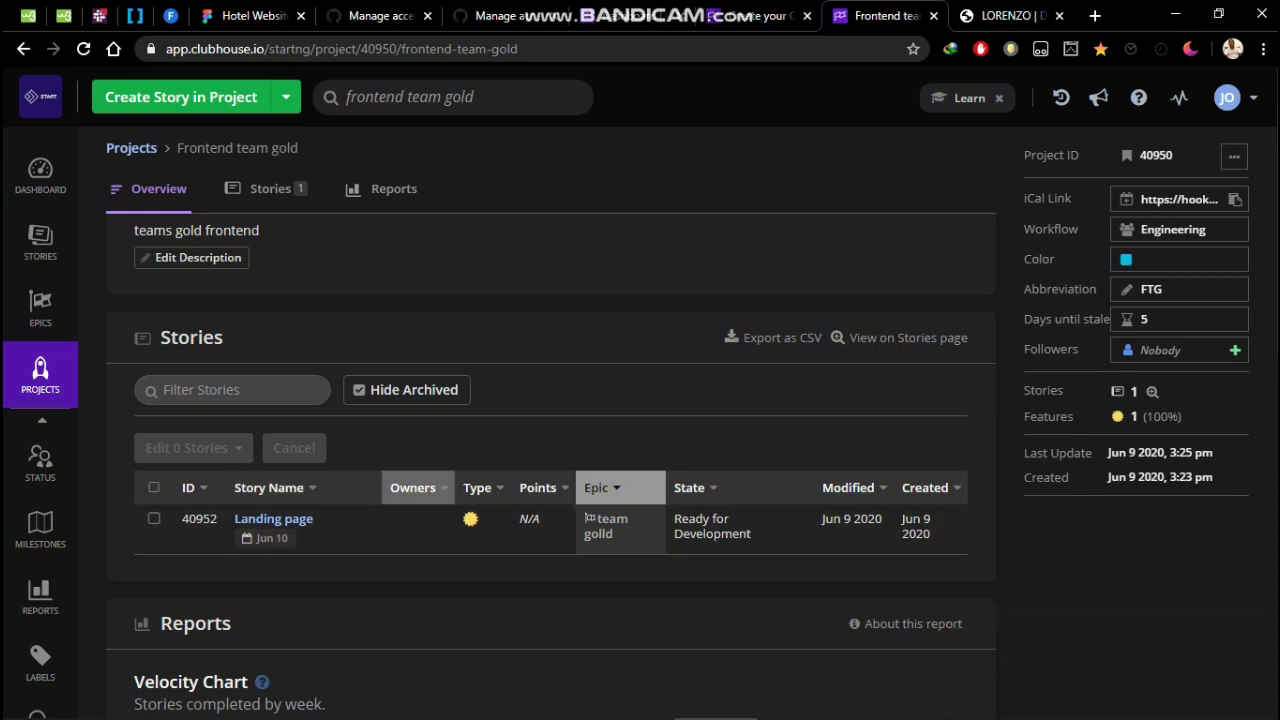
left_click(413, 487)
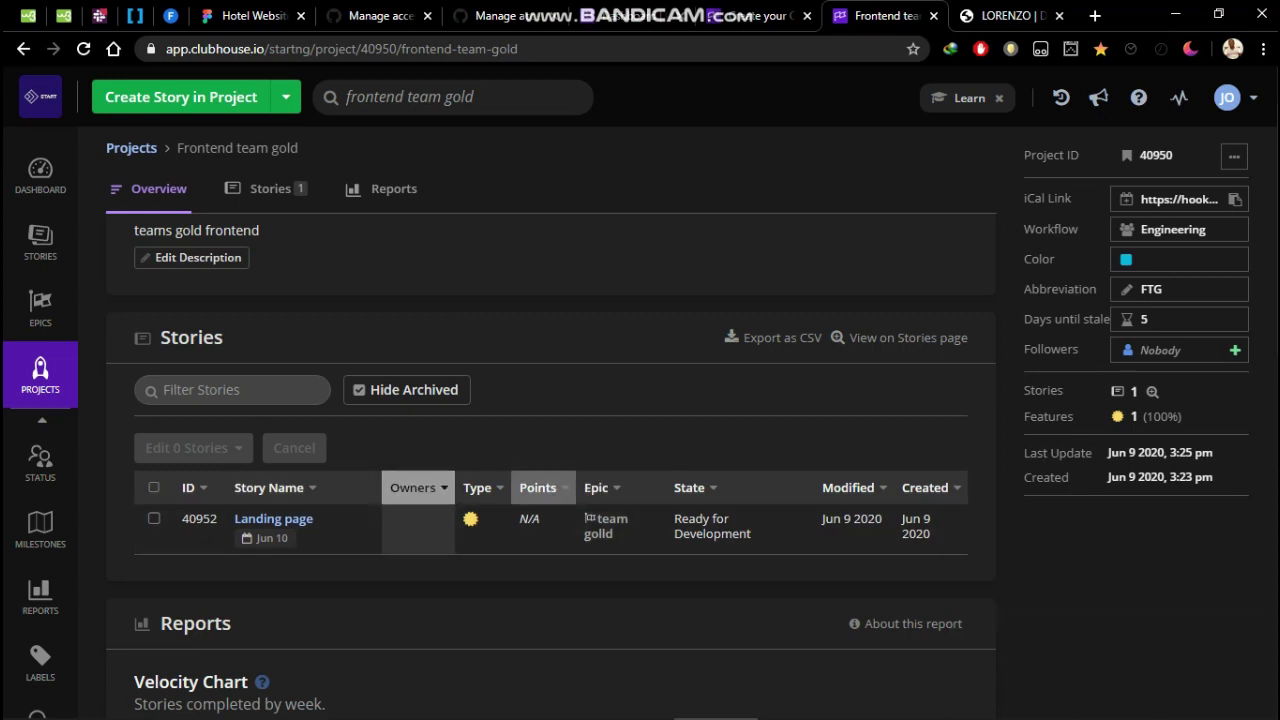
left_click(537, 487)
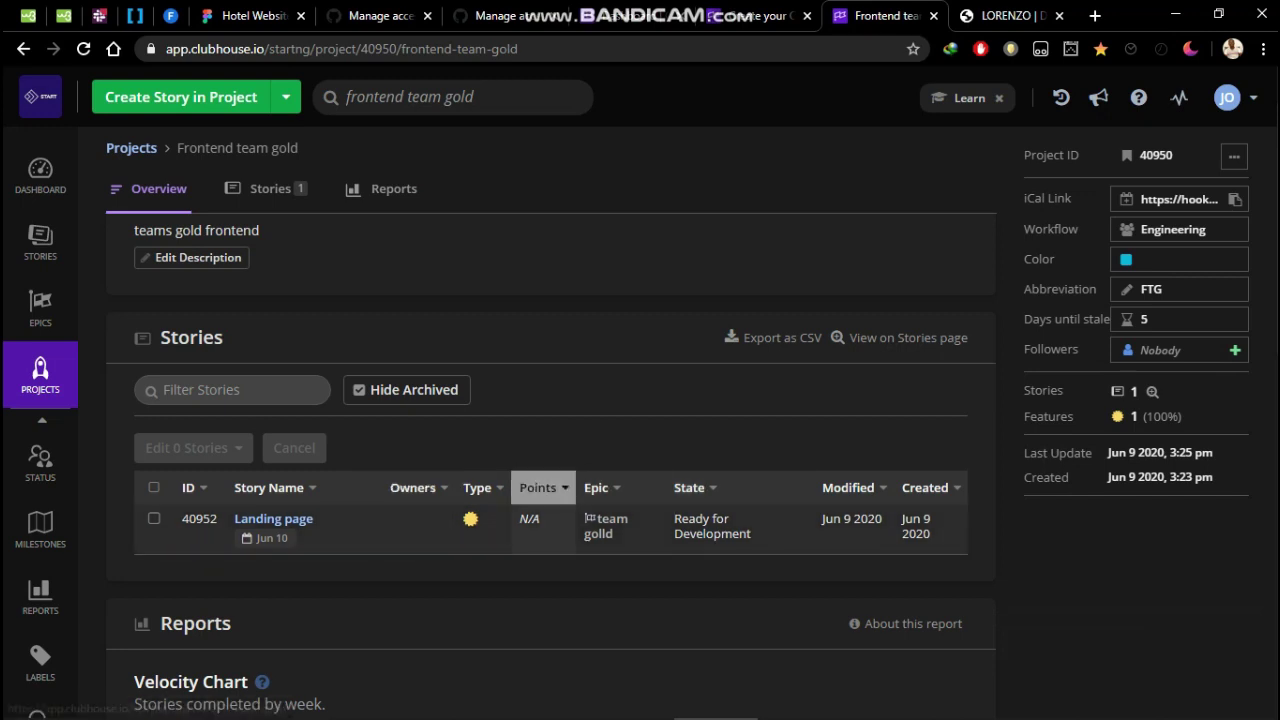
left_click(273, 518)
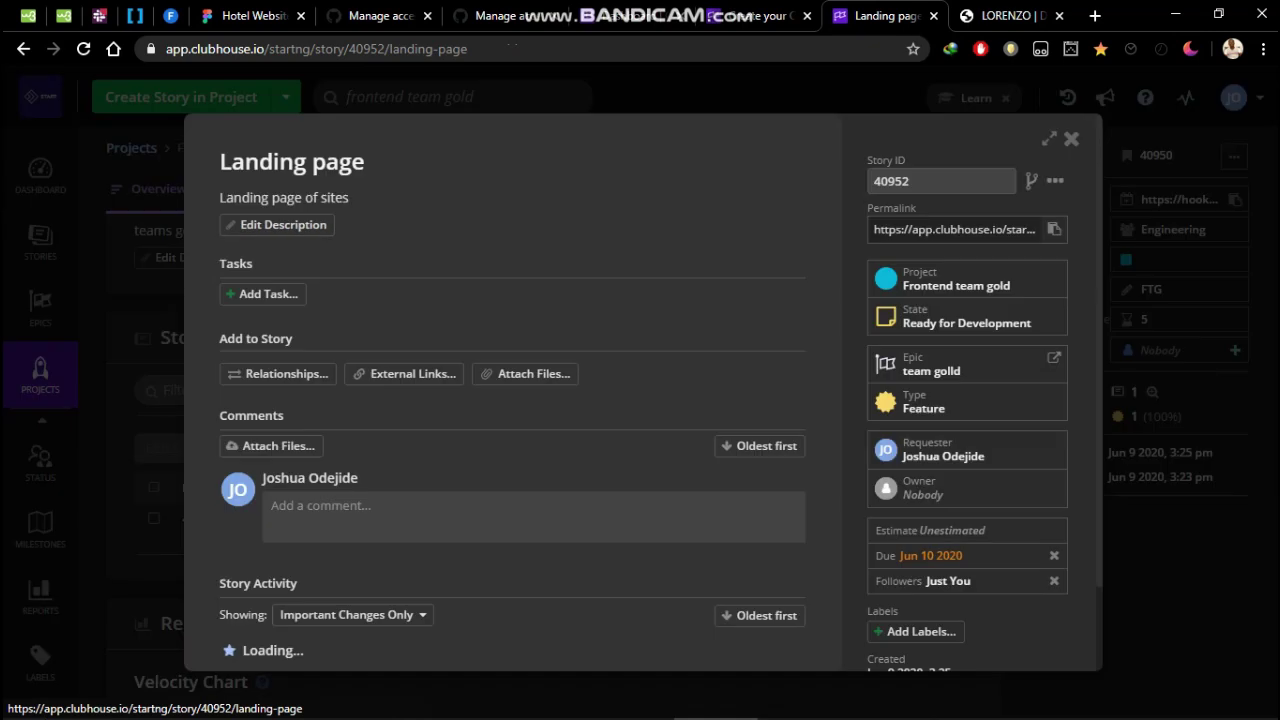
scroll(966, 285, "down", 1)
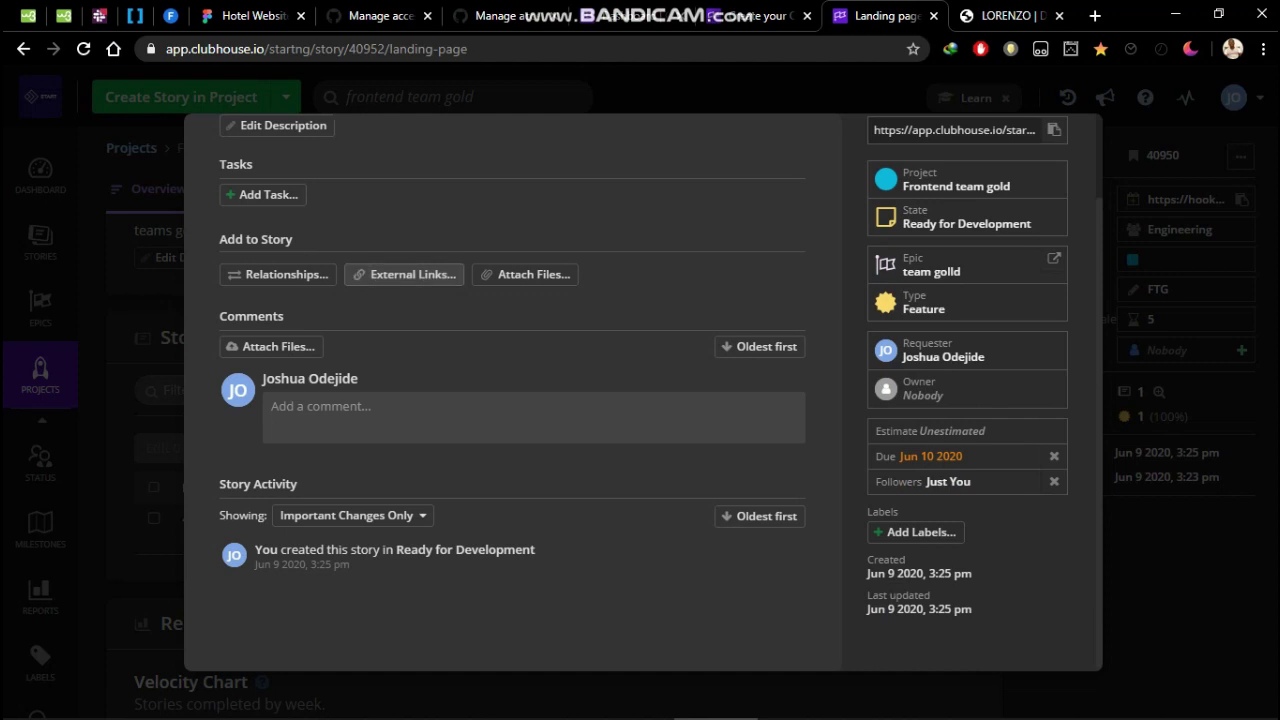
left_click(404, 274)
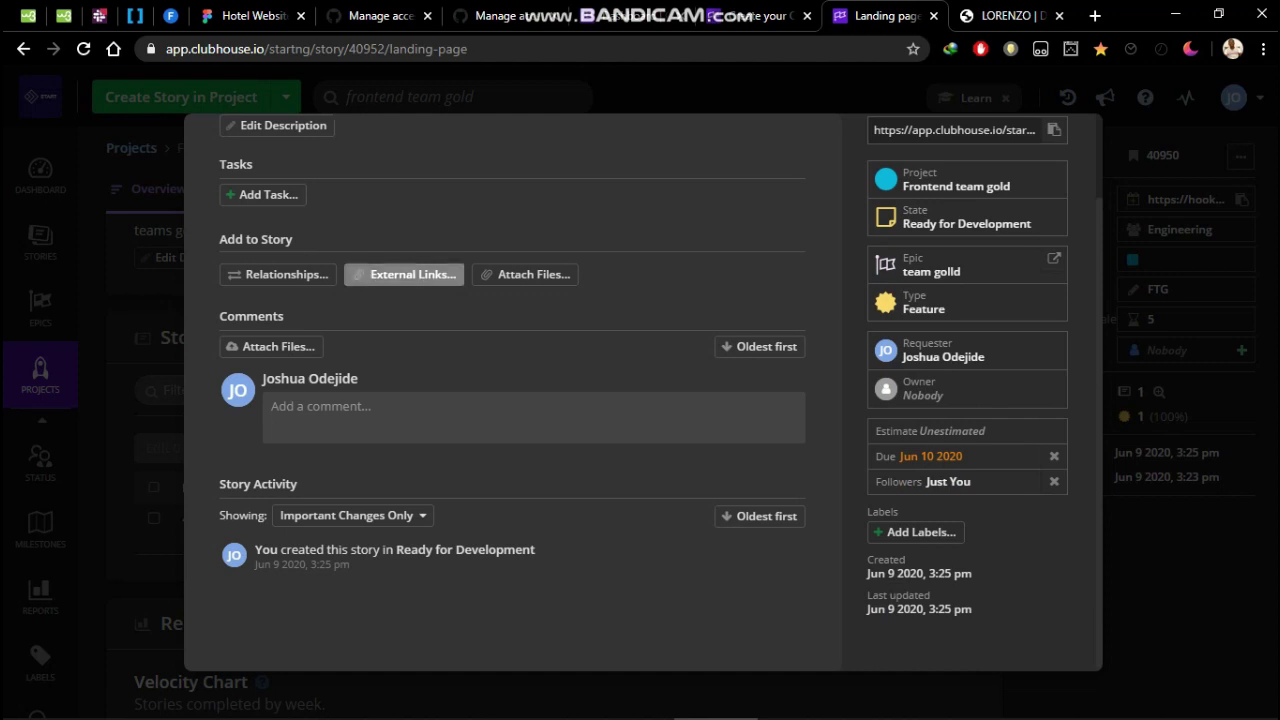
key("Down")
key("Down")
key("Down")
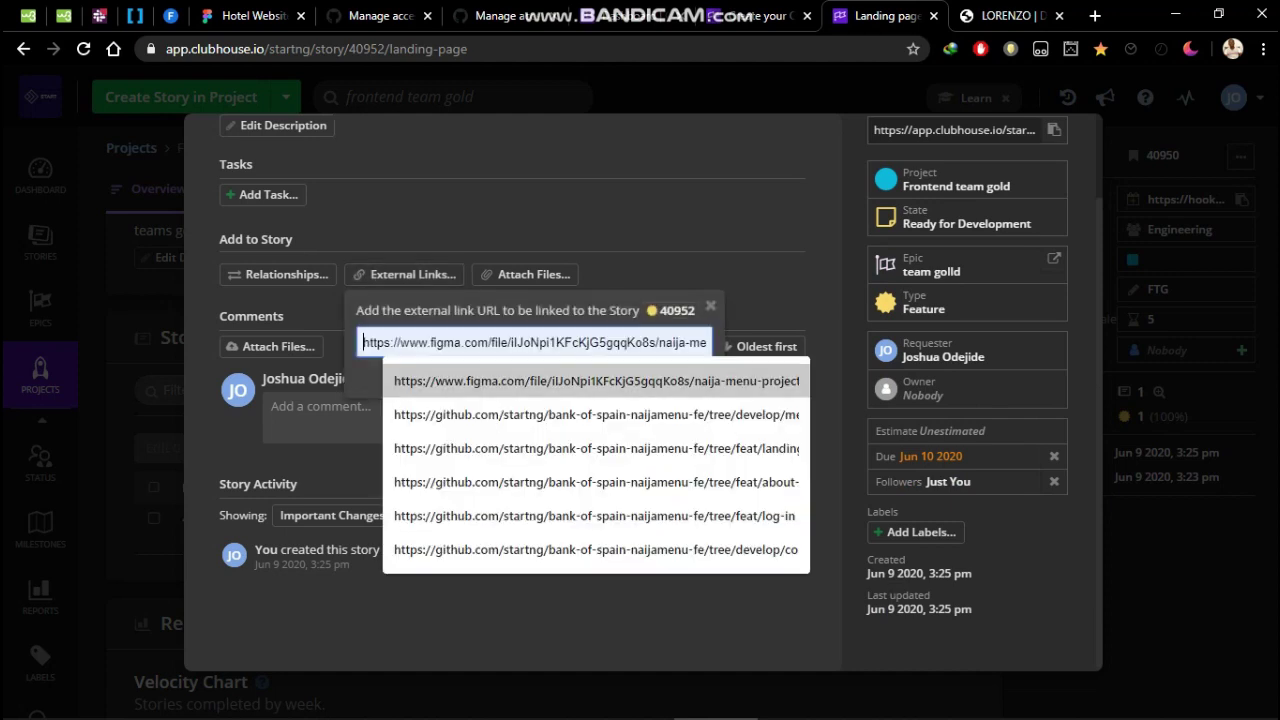
key("Return")
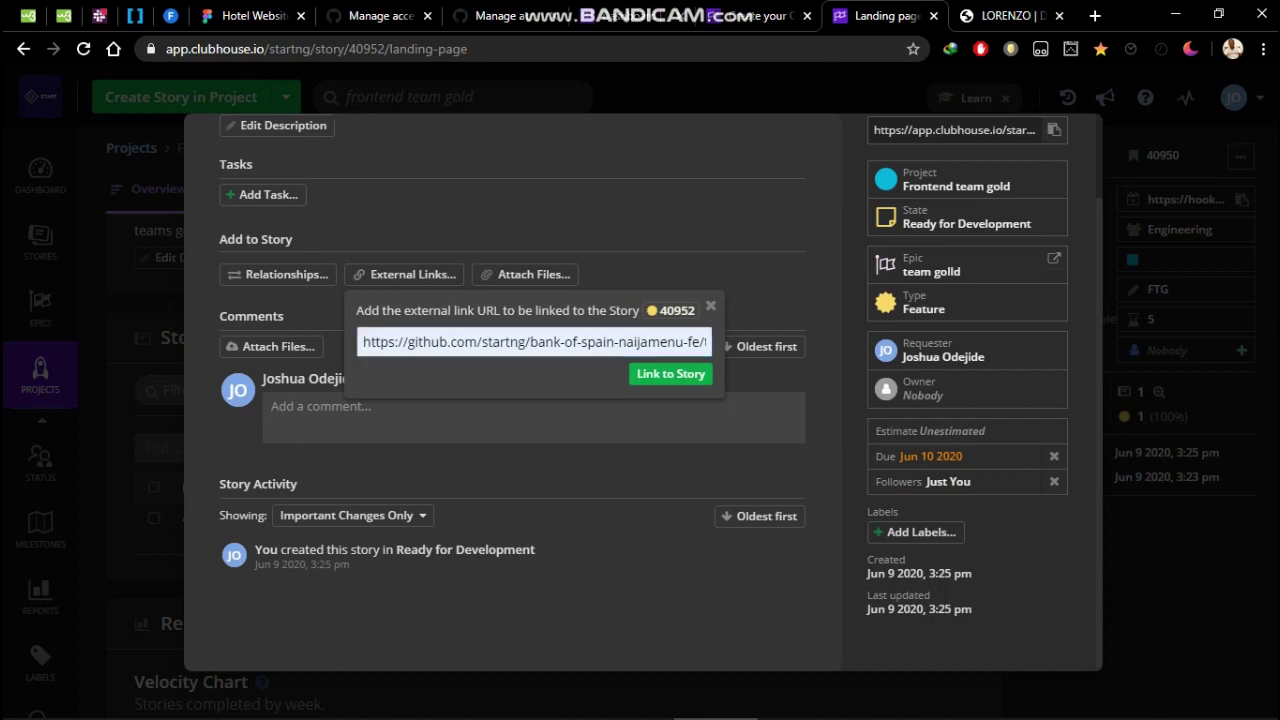
key("Return")
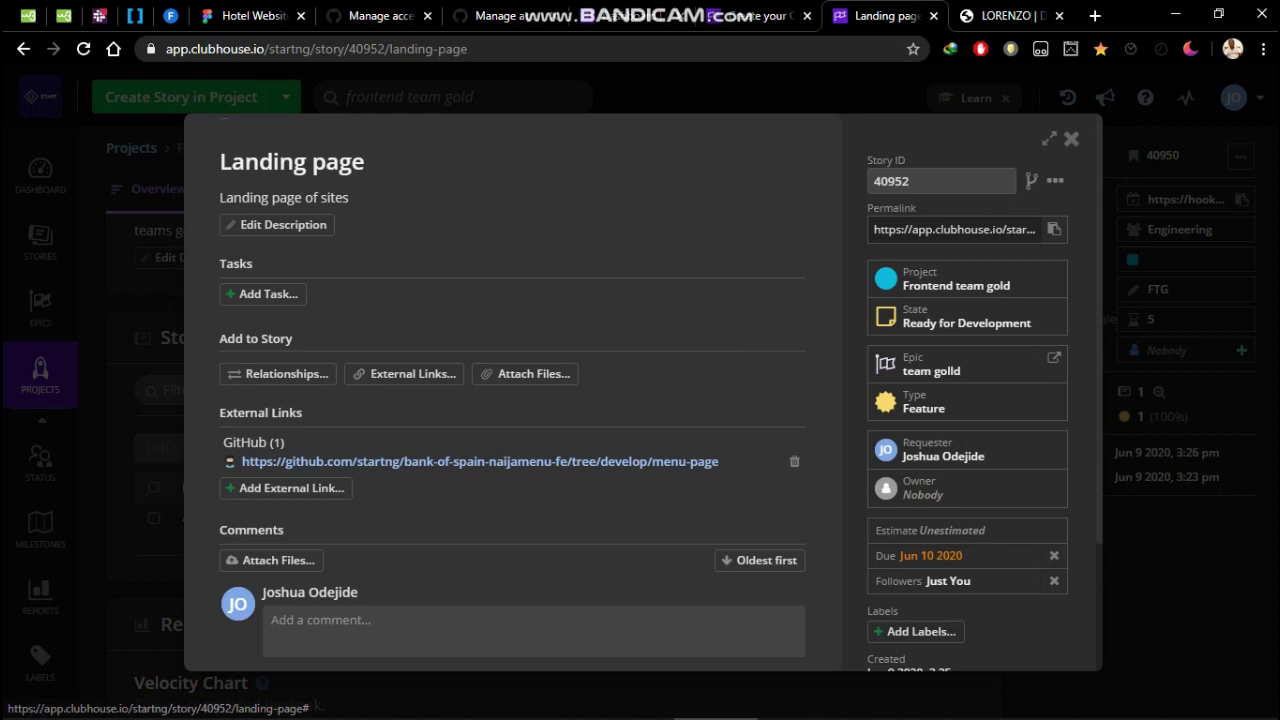
Step: Close the "Landing page" story and start a new story in the project titled "menu page"
scroll(960, 270, "down", 2)
scroll(960, 258, "up", 2)
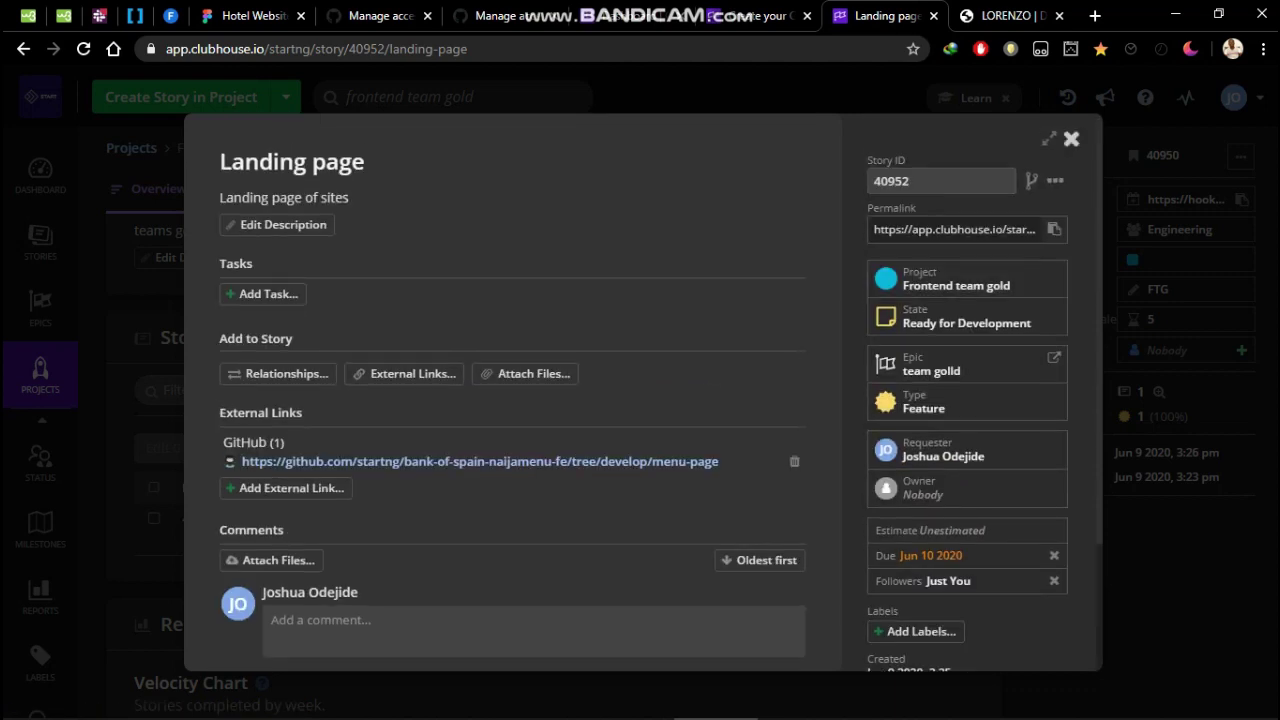
left_click(1071, 137)
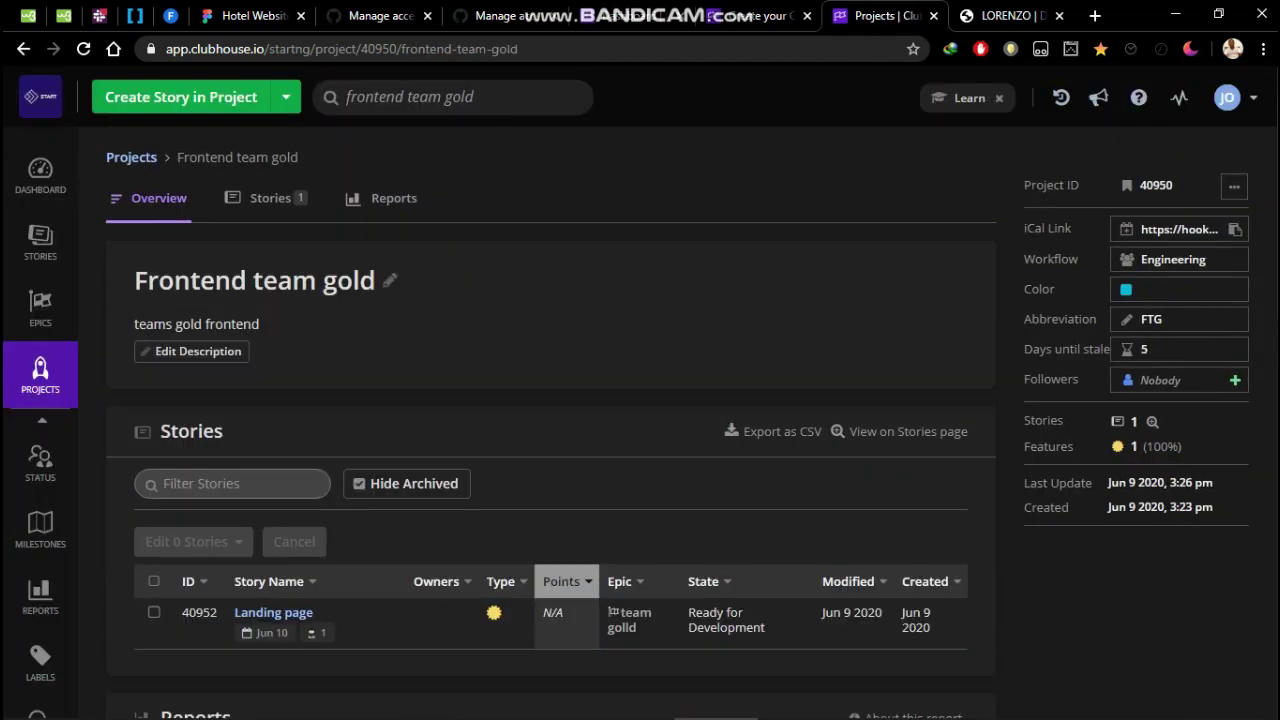
key("c")
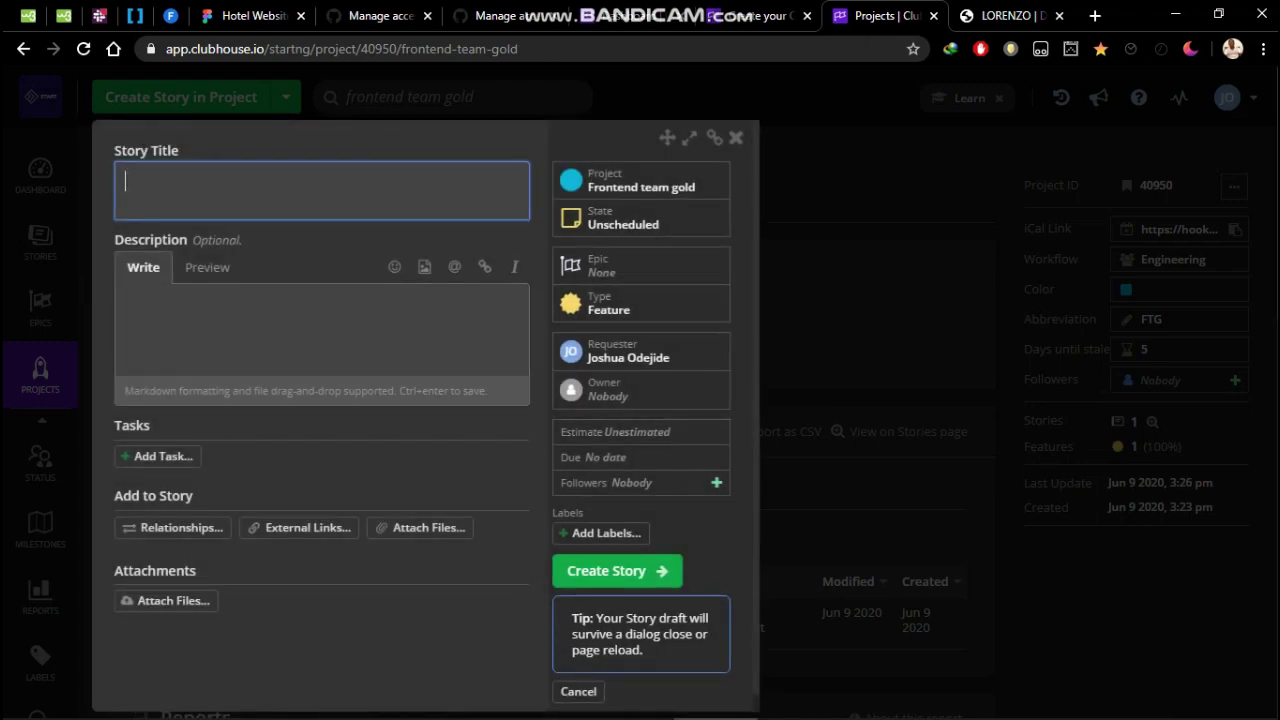
type("menu page")
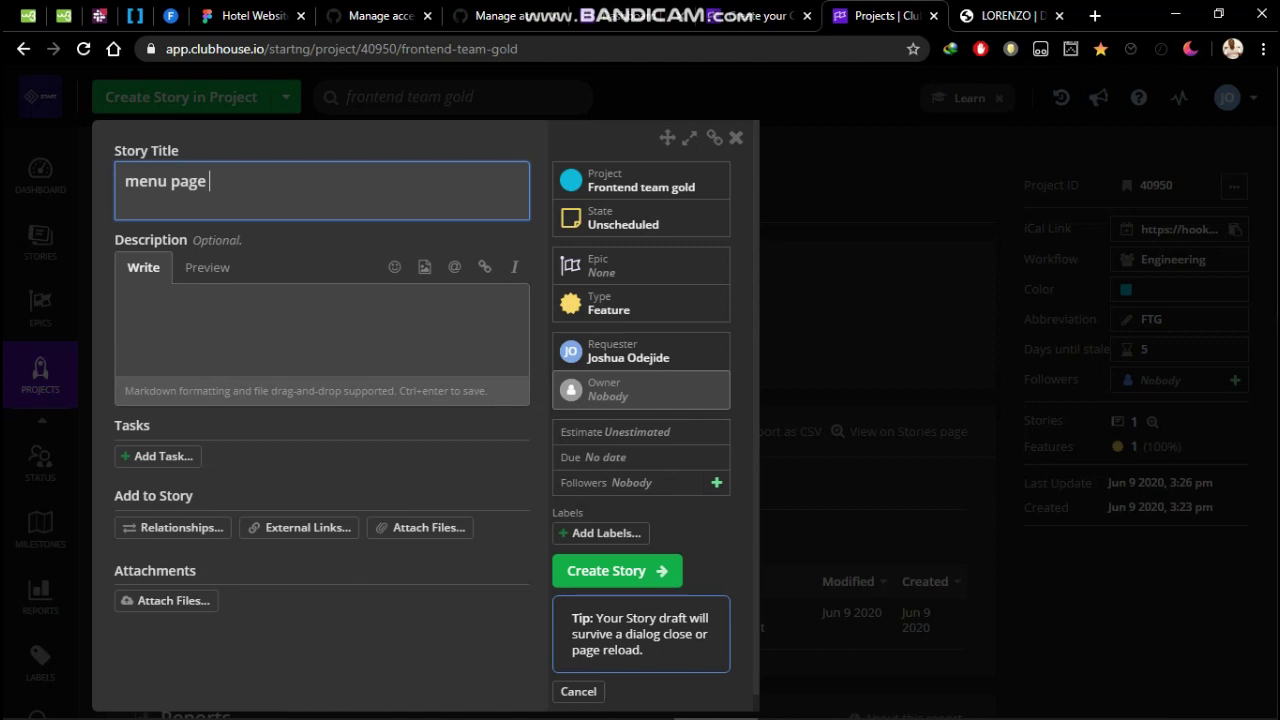
left_click(125, 302)
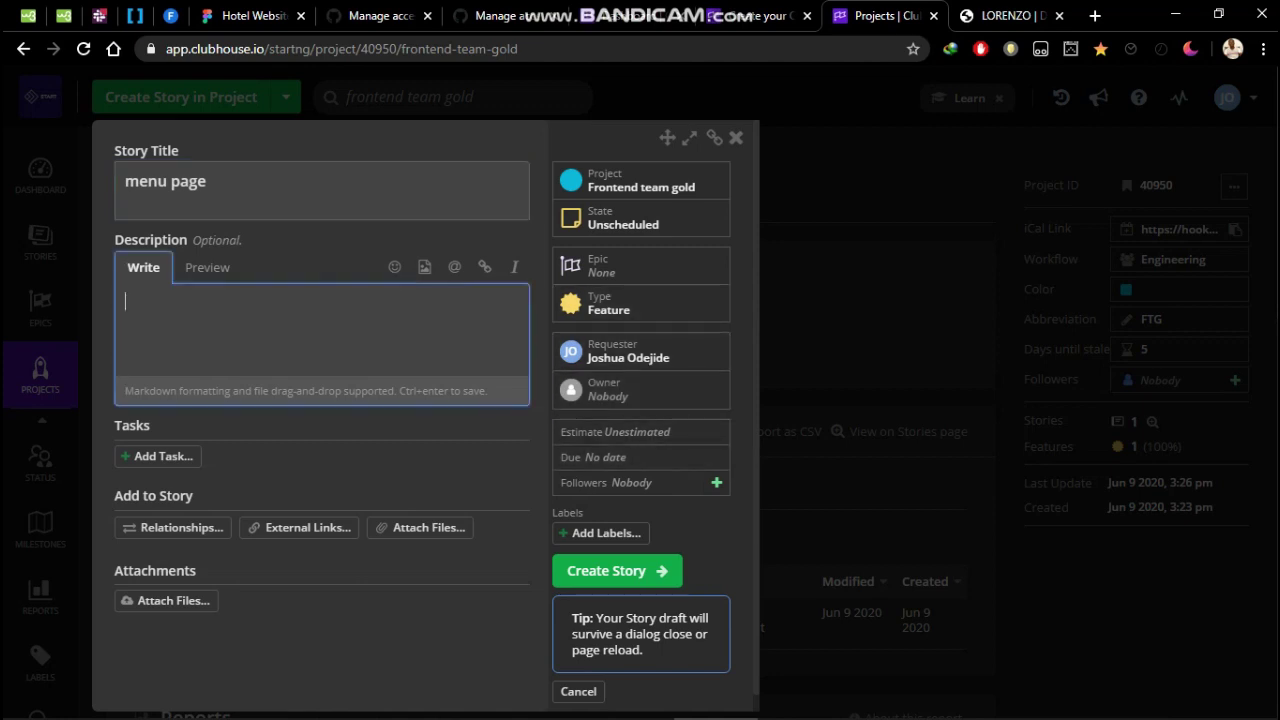
Step: Assign the new story to the existing epic "Team gold design"
left_click(640, 265)
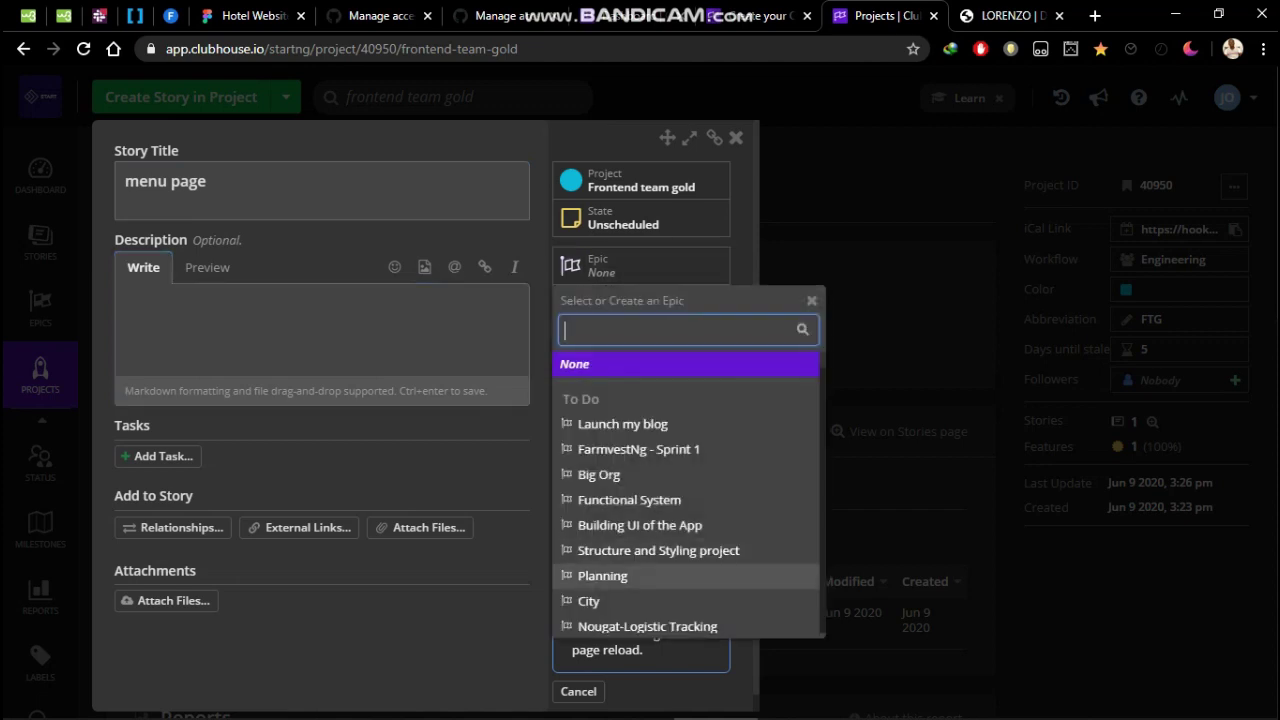
type("typ")
key("BackSpace")
key("BackSpace")
type("eam")
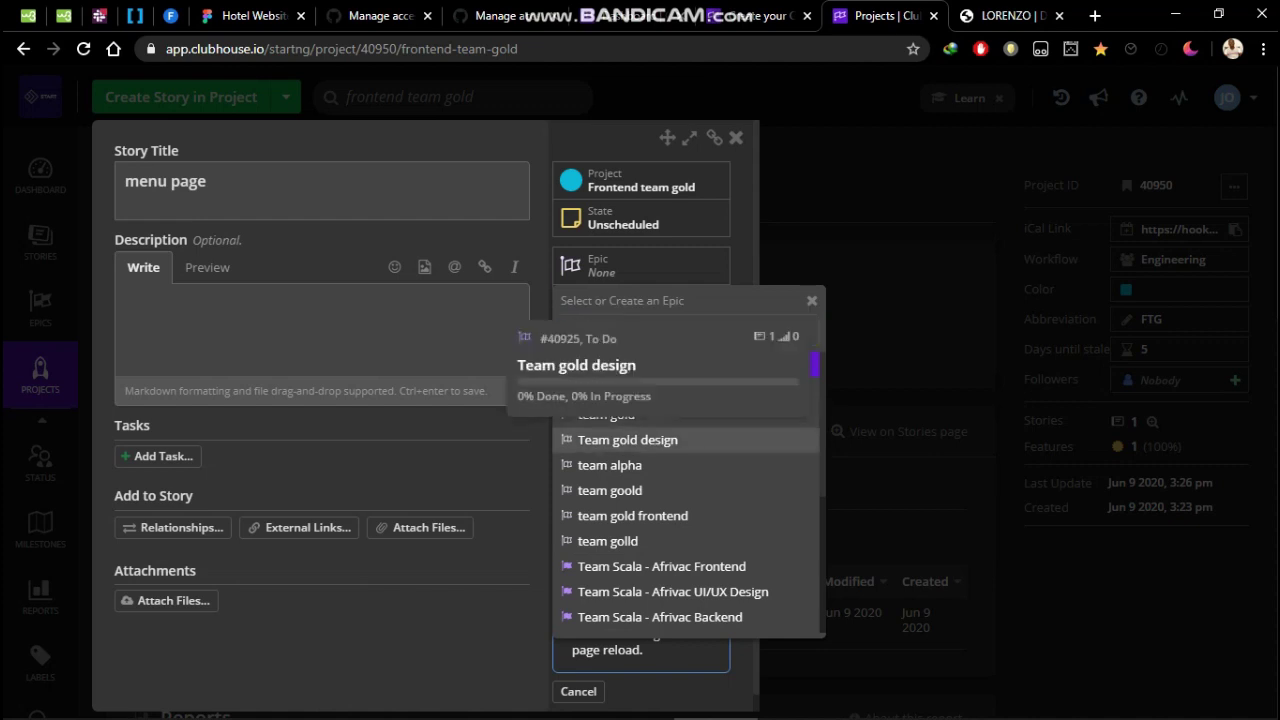
left_click(627, 440)
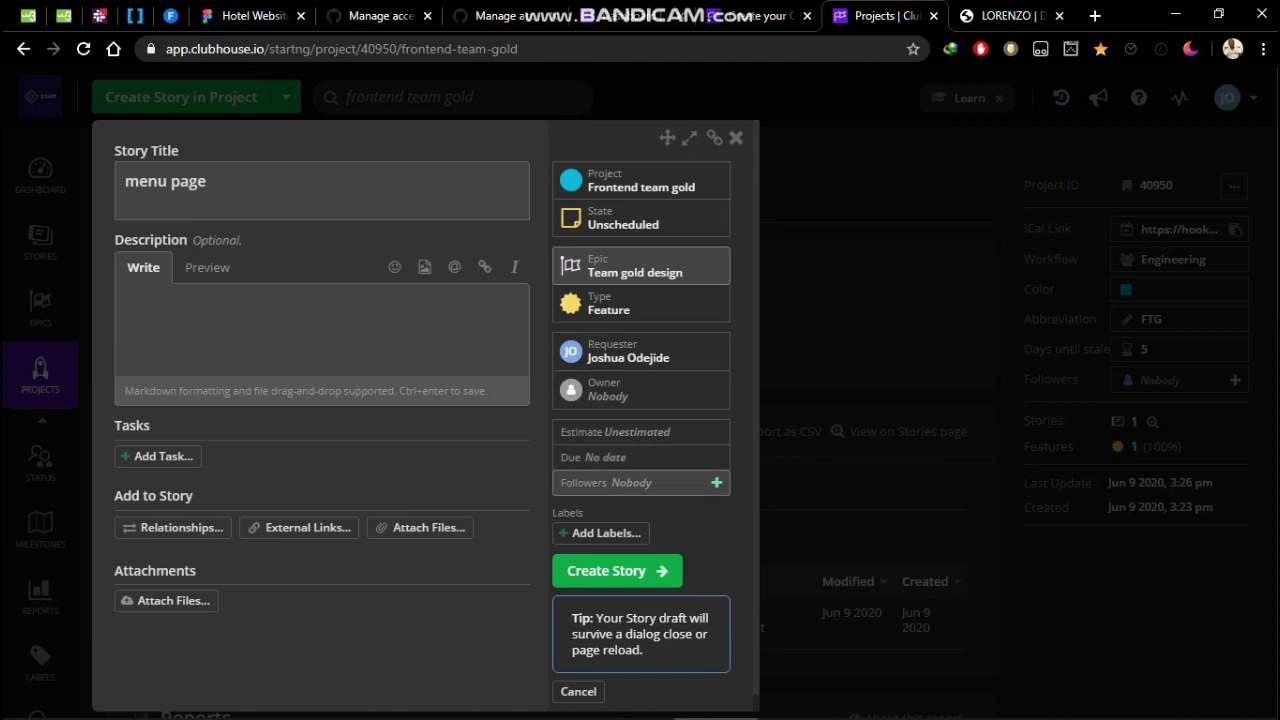
Step: Create the "menu page" story with yourself as follower and an estimate of 4 points
left_click(716, 482)
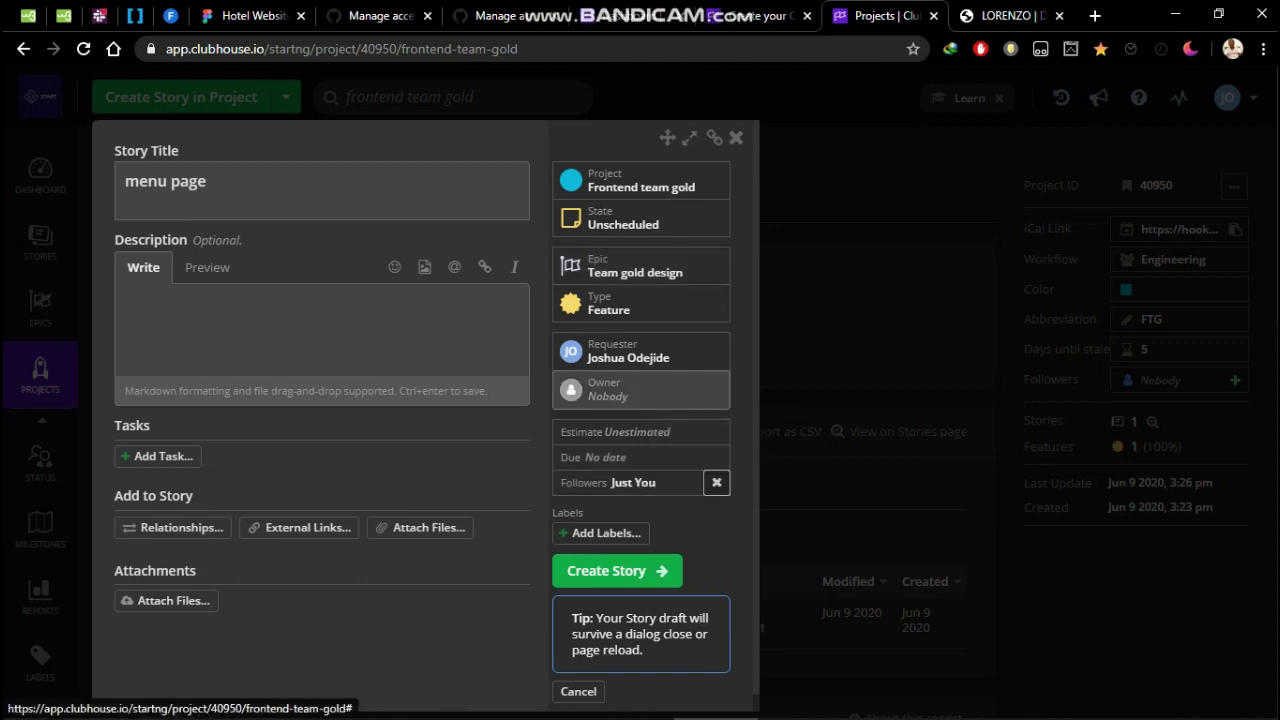
left_click(615, 431)
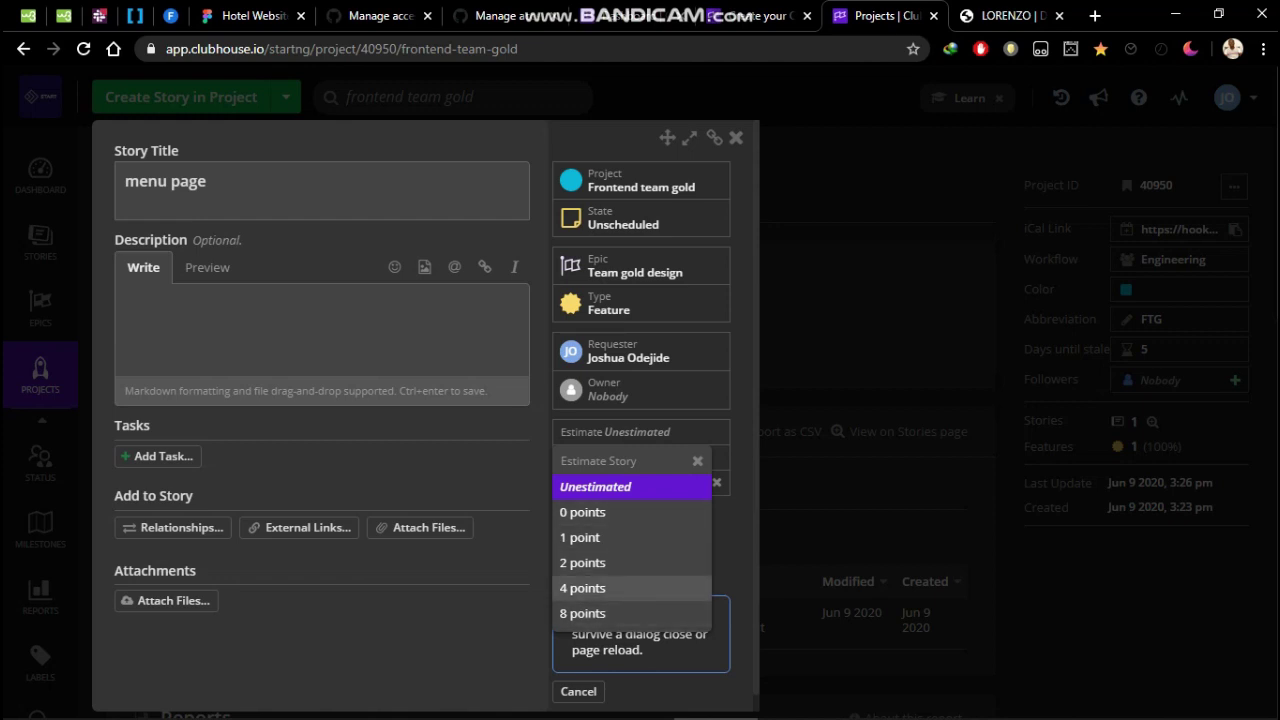
left_click(582, 588)
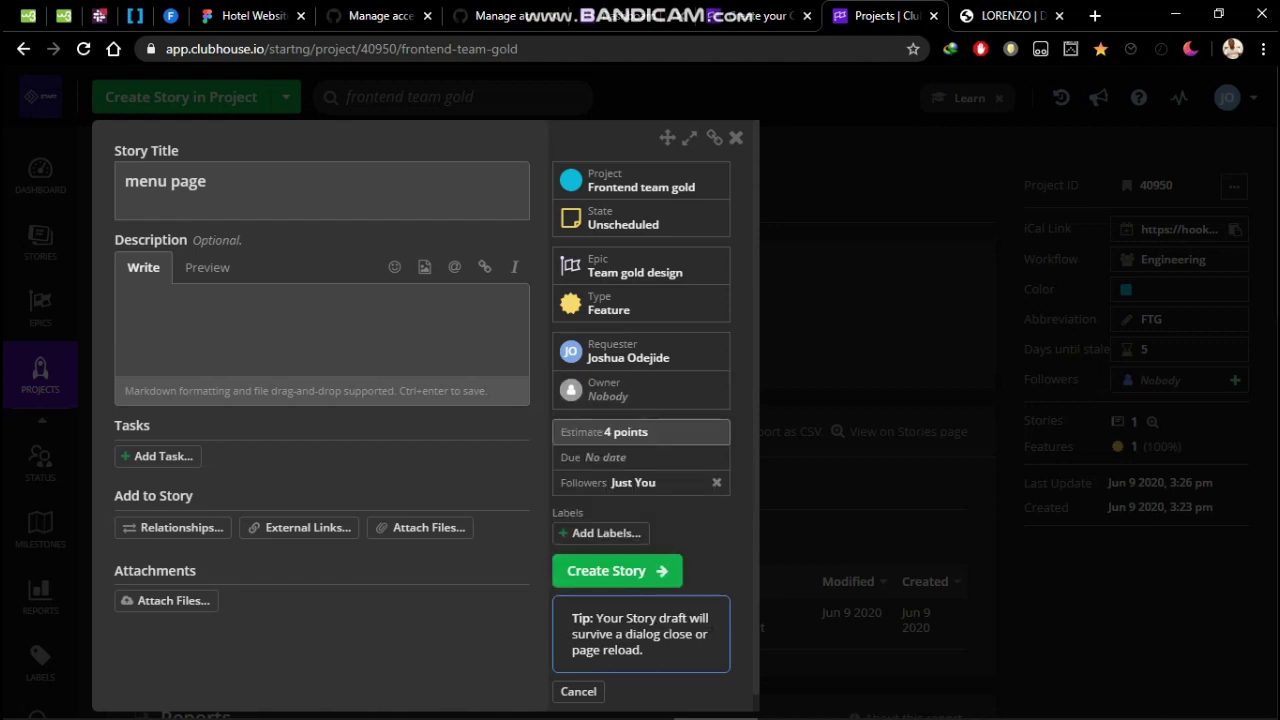
key("ctrl+Return")
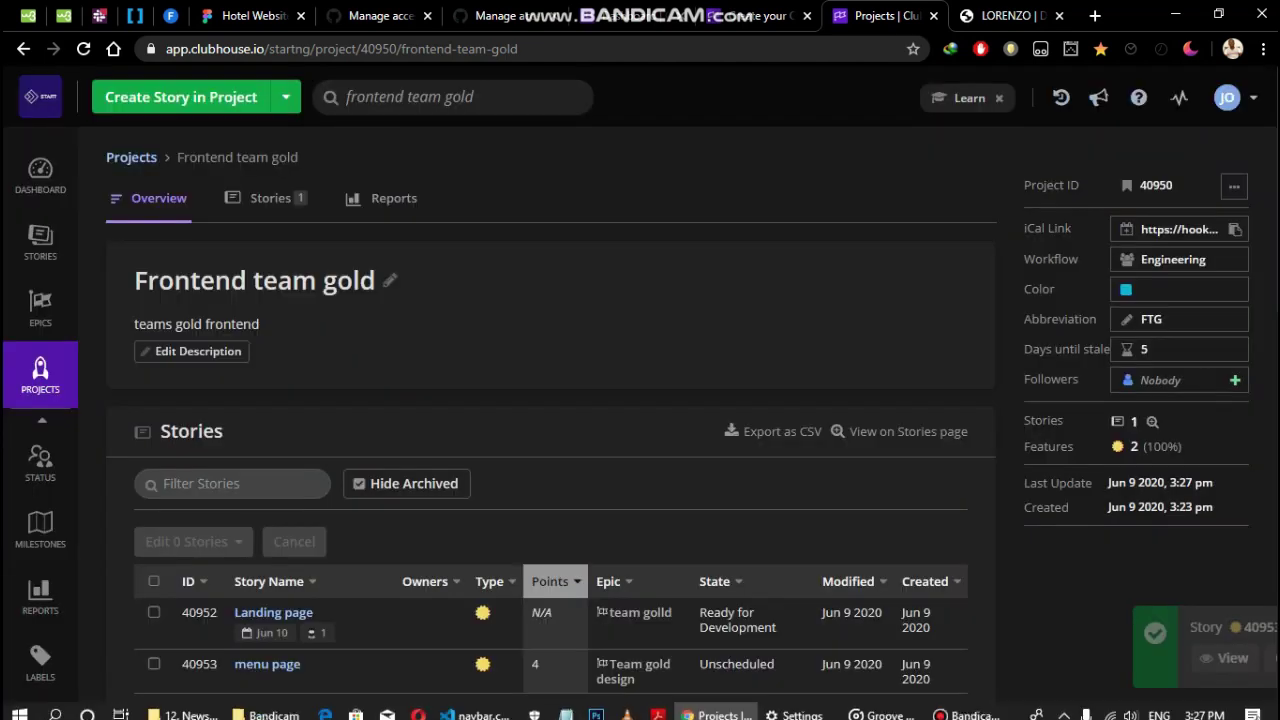
Step: Change the type of the "Landing page" story to Bug and close the story
scroll(550, 400, "down", 3)
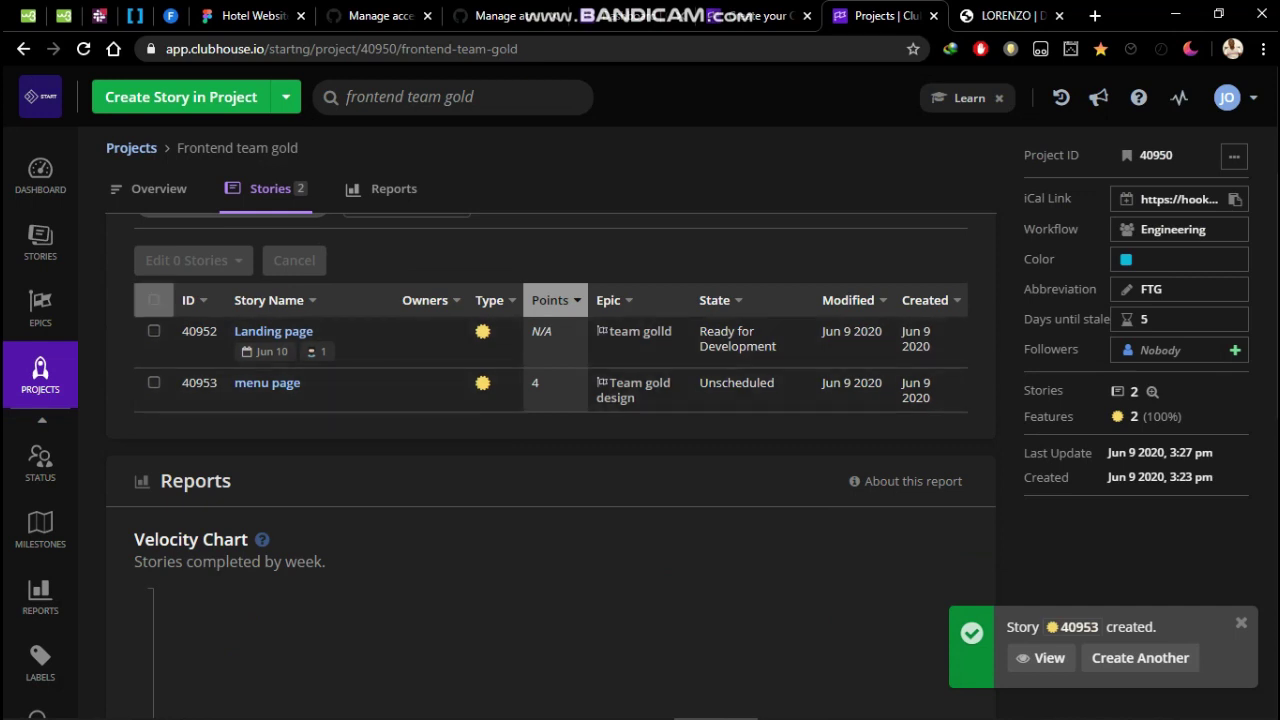
scroll(550, 450, "up", 3)
scroll(550, 450, "down", 4)
scroll(550, 450, "up", 4)
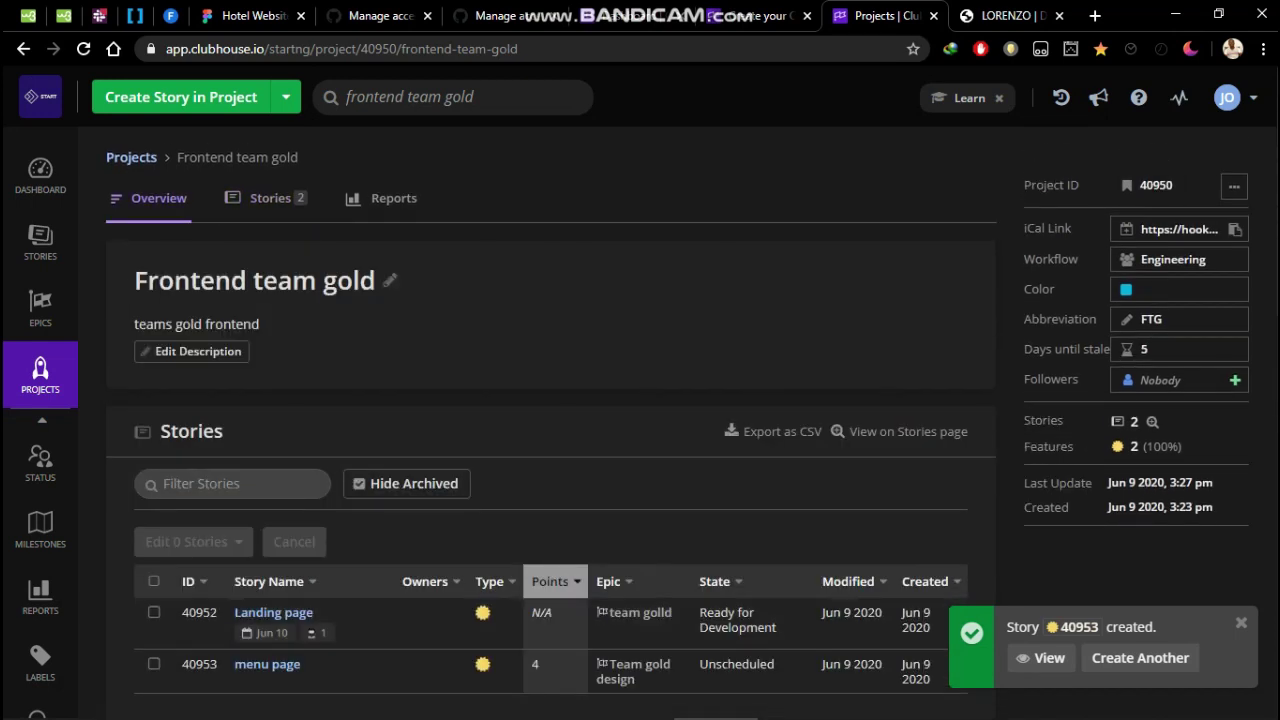
scroll(550, 430, "down", 1)
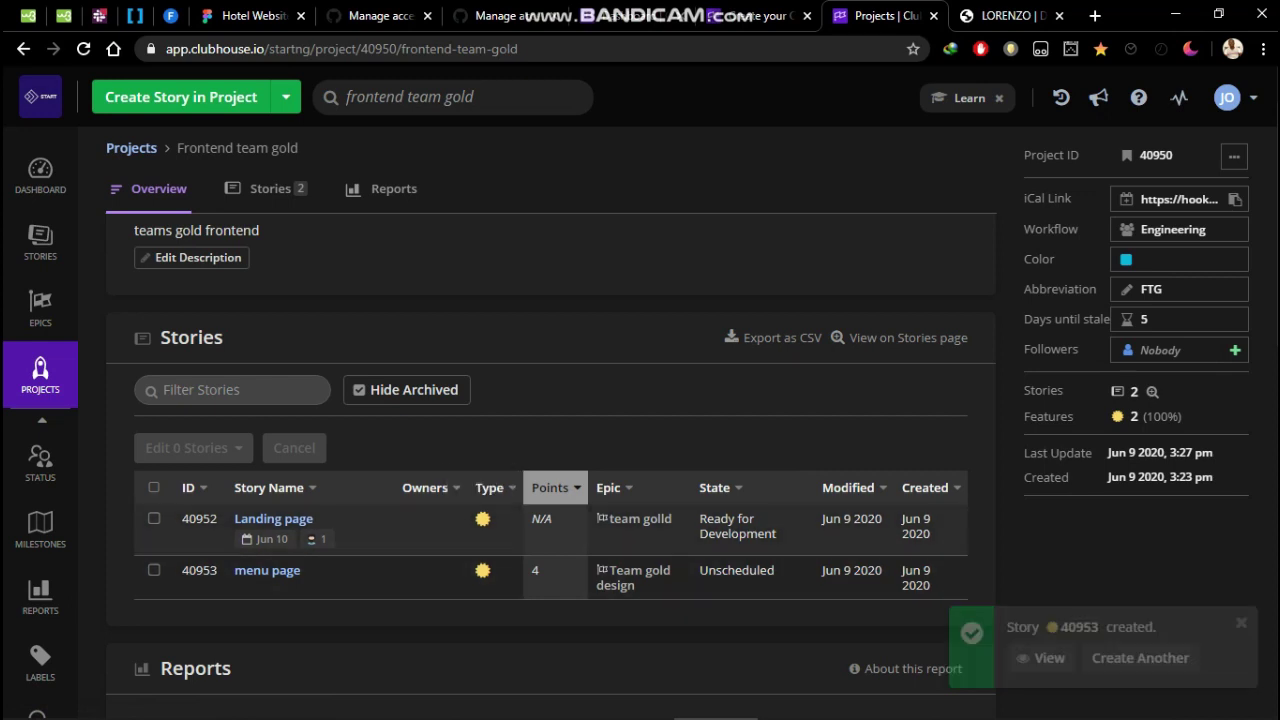
left_click(273, 518)
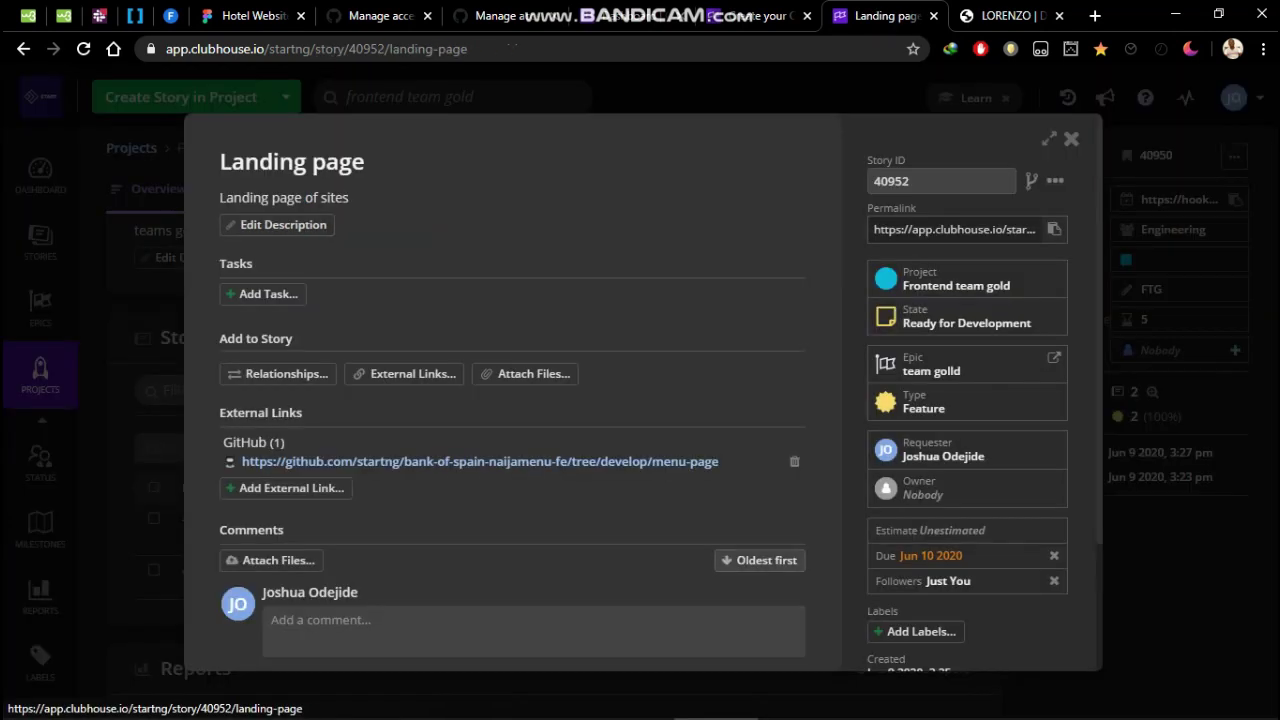
left_click(930, 400)
left_click(915, 462)
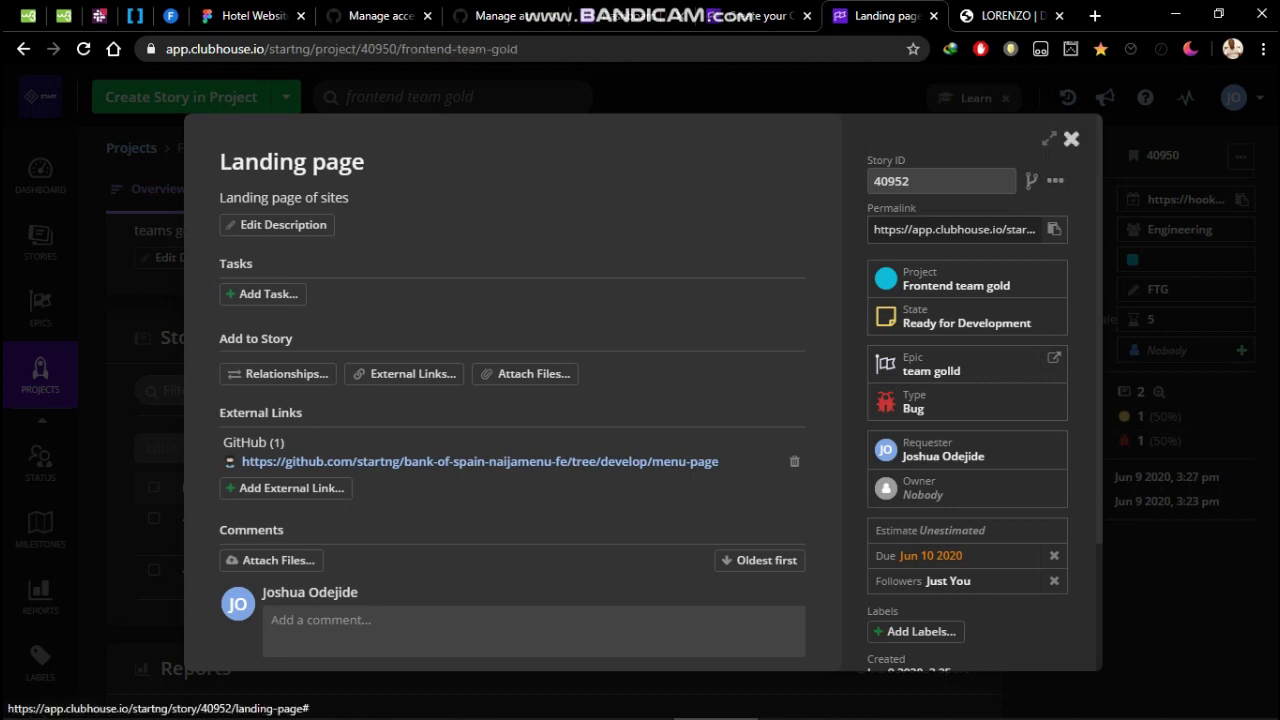
left_click(1071, 138)
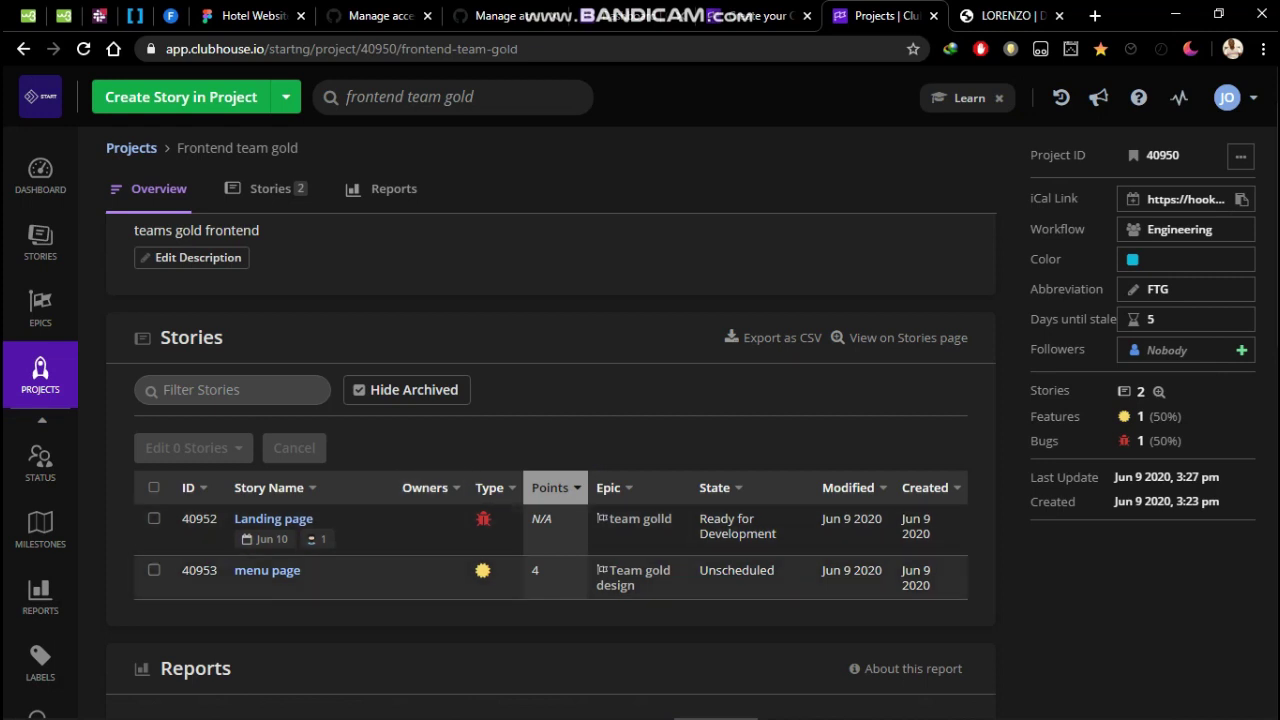
Step: Look over the project's stories and reports and the details of the "Landing page" story
scroll(566, 500, "down", 5)
scroll(566, 500, "up", 4)
scroll(566, 500, "down", 4)
scroll(566, 500, "up", 4)
scroll(566, 500, "up", 1)
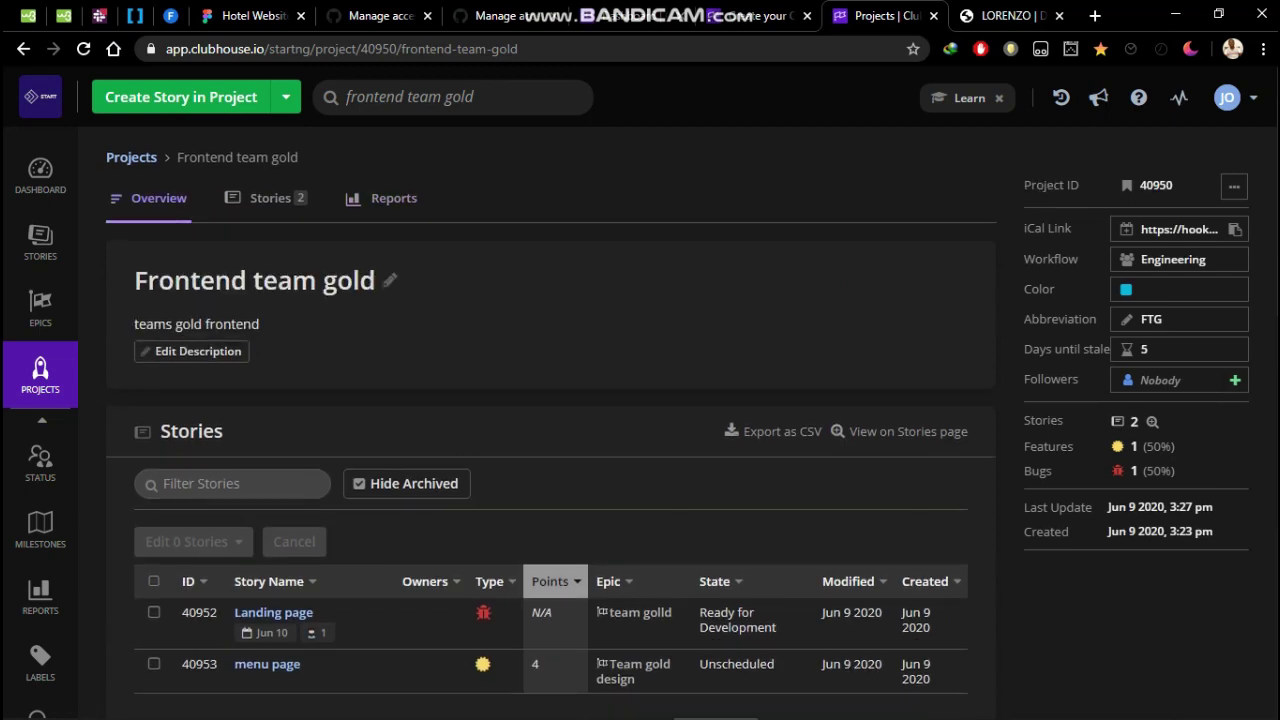
left_click(273, 612)
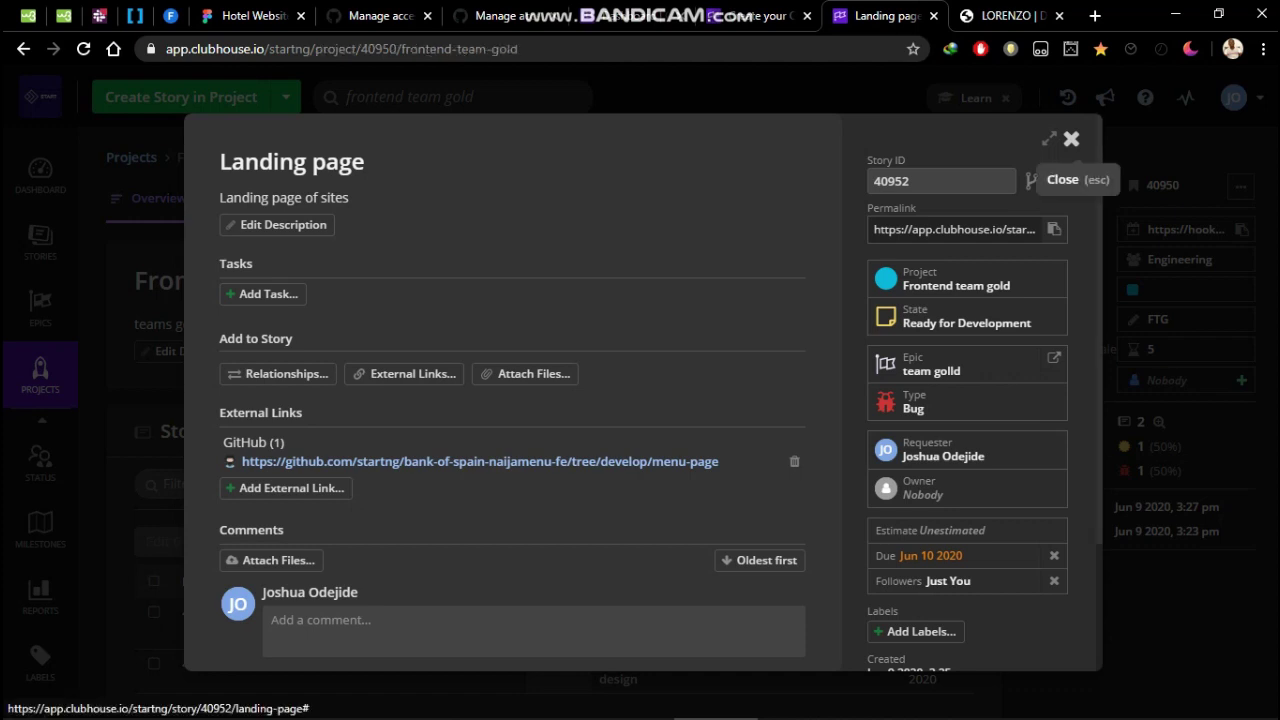
left_click(1071, 138)
scroll(550, 450, "down", 4)
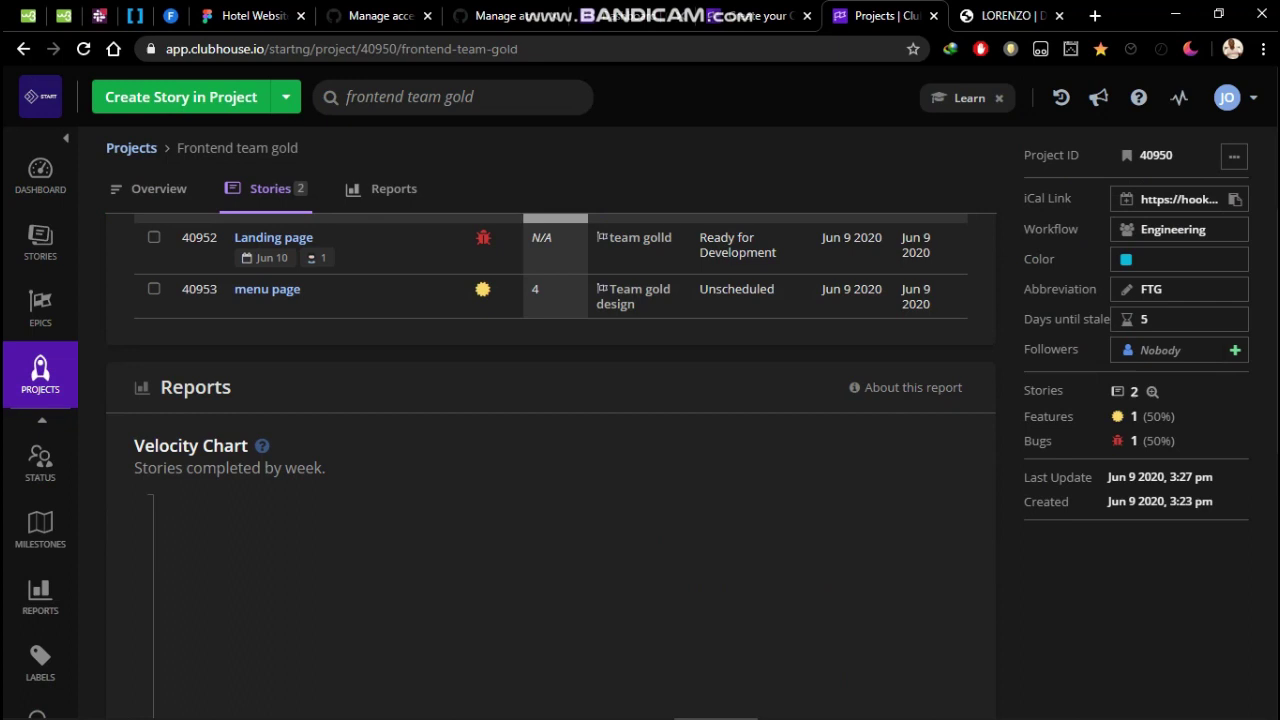
scroll(40, 375, "up", 4)
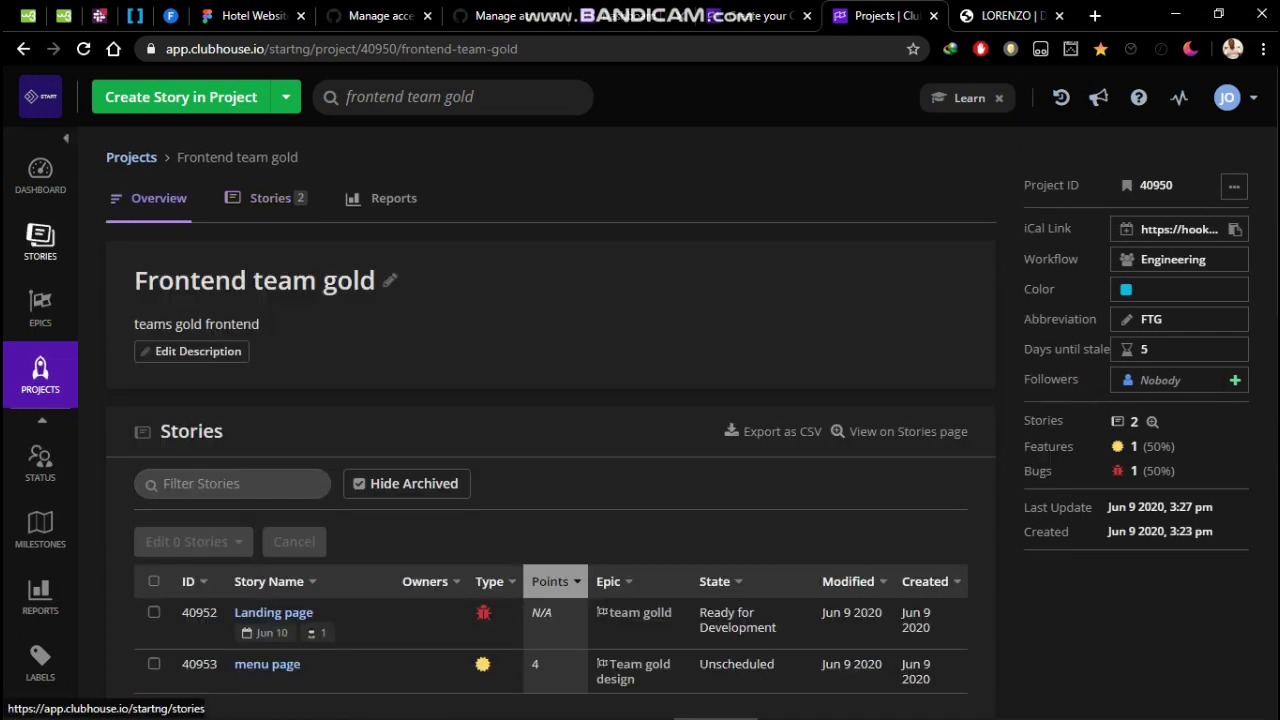
Step: Go to the Epics page and filter the epics by "team gold"
left_click(40, 305)
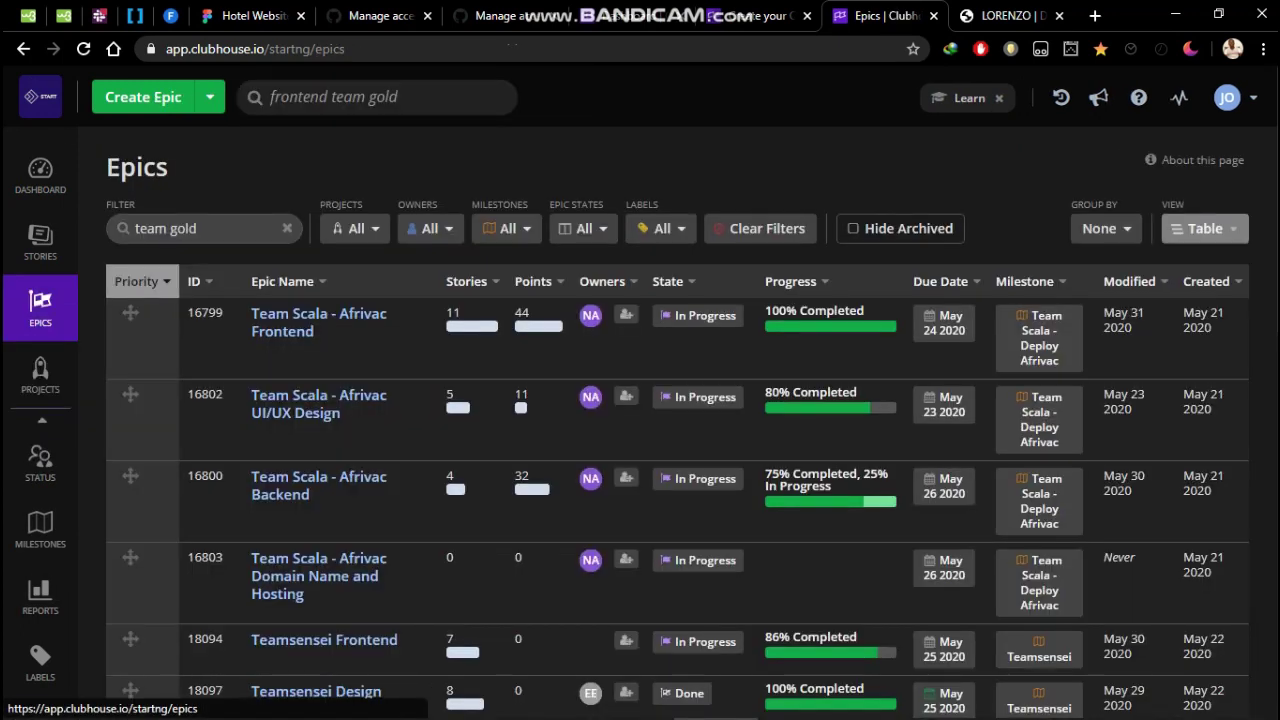
scroll(640, 400, "down", 1)
scroll(640, 420, "up", 1)
left_click(222, 230)
key("ctrl+a")
type("t")
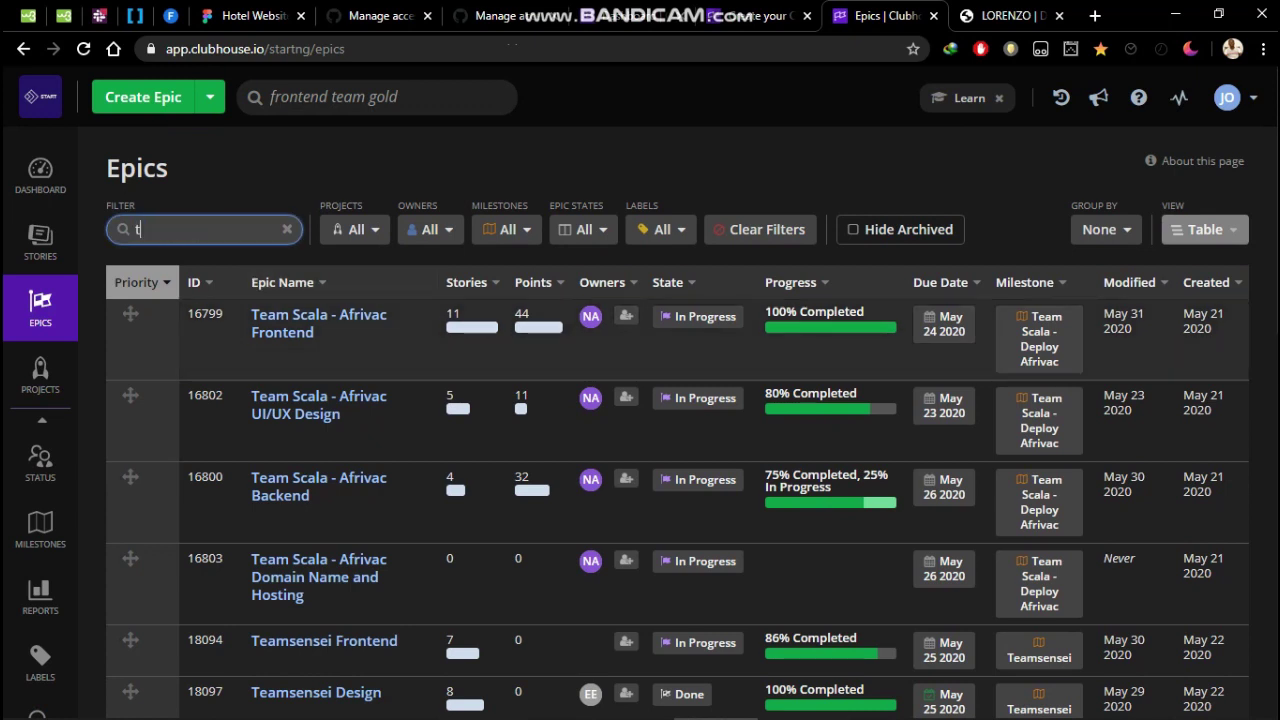
type("eam go")
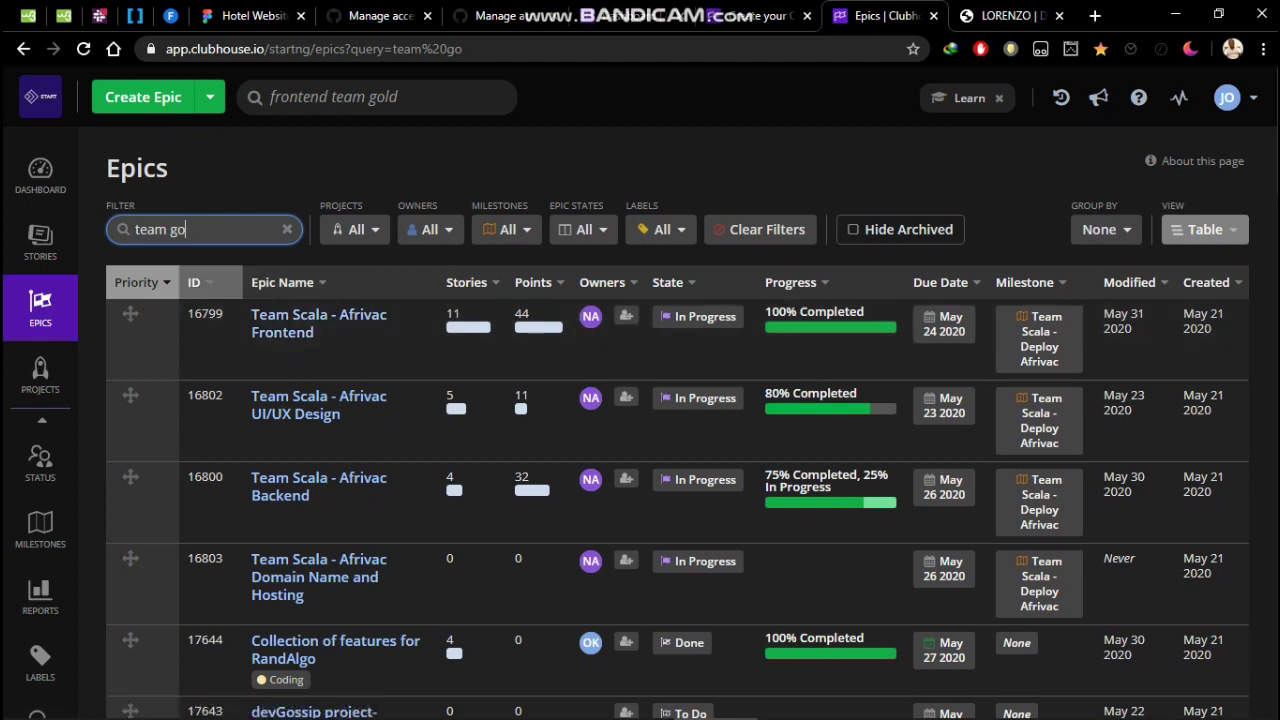
type("ld")
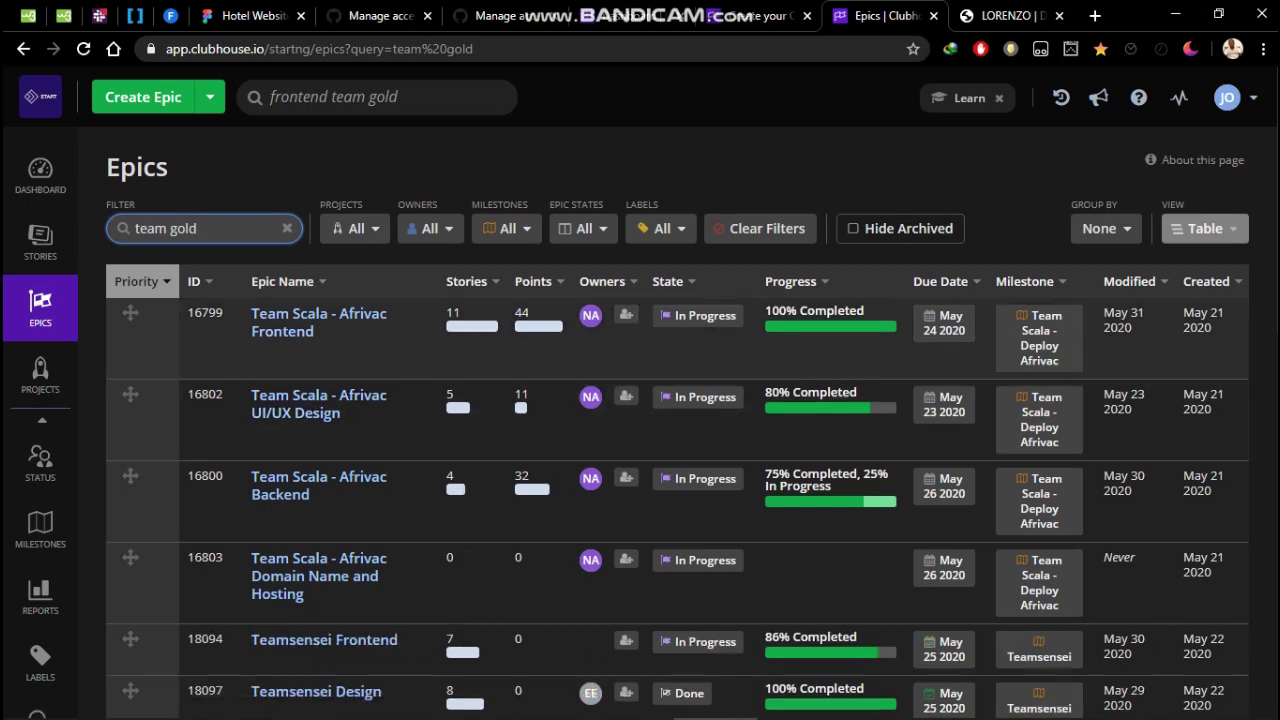
Step: Open the epic "team golld" and go to its list of stories
scroll(320, 485, "down", 4)
scroll(320, 360, "down", 6)
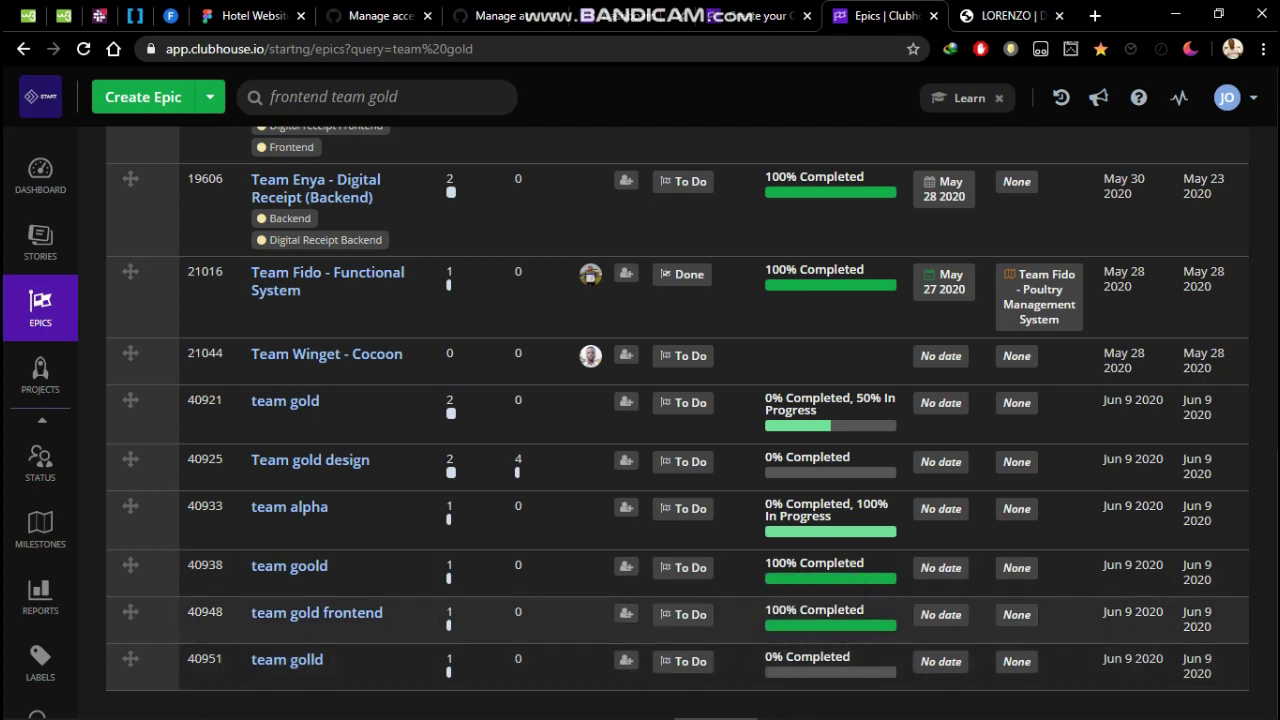
left_click(287, 660)
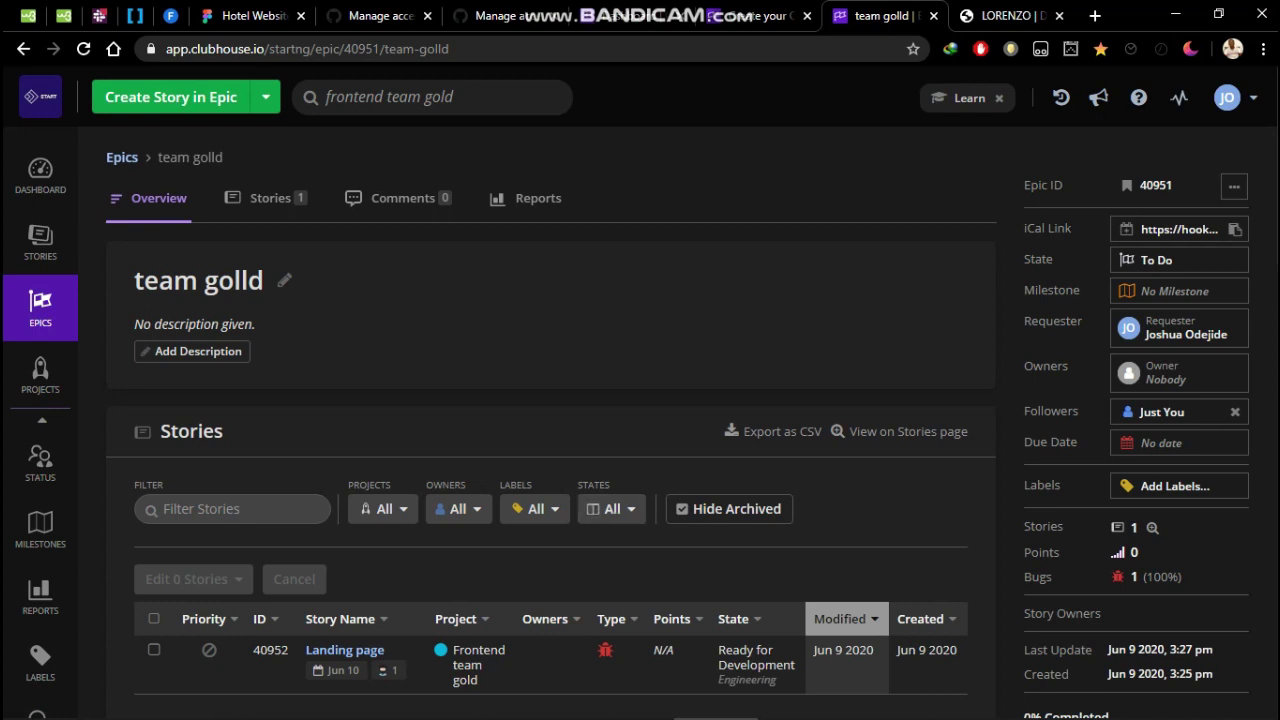
scroll(550, 420, "down", 4)
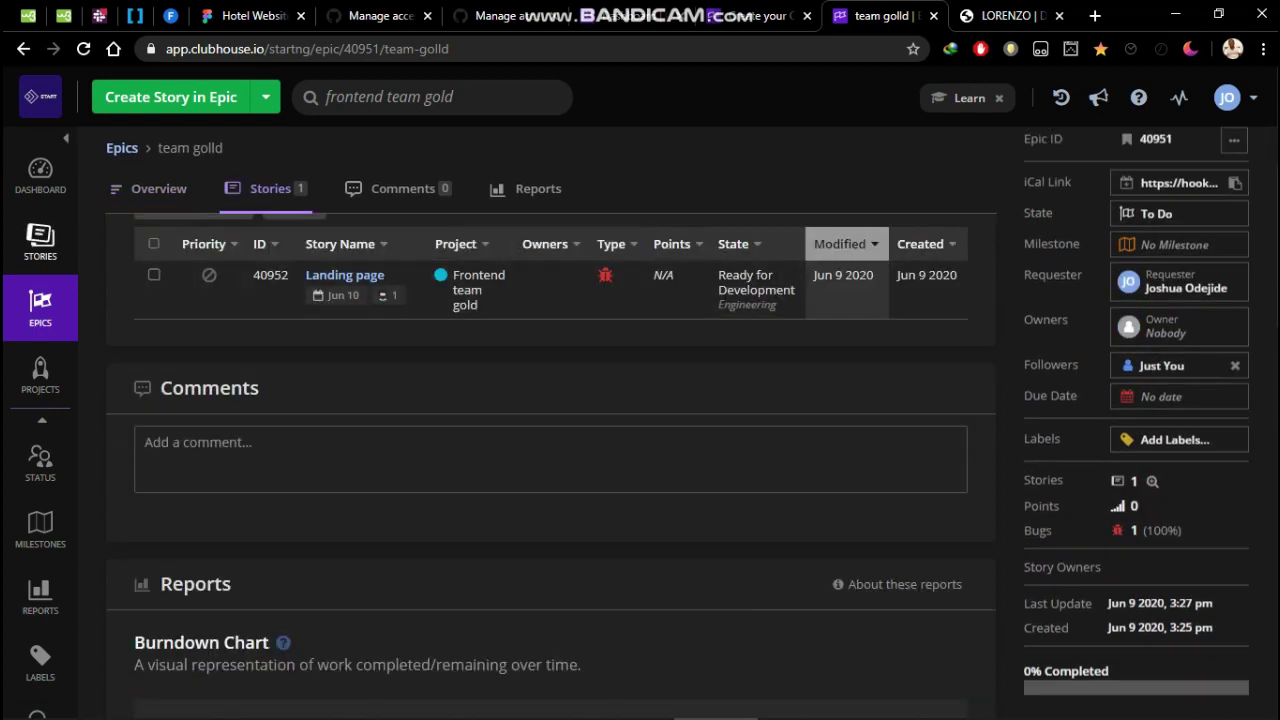
Step: Set the state of the epic's "Landing page" story to Completed and close the story
left_click(344, 275)
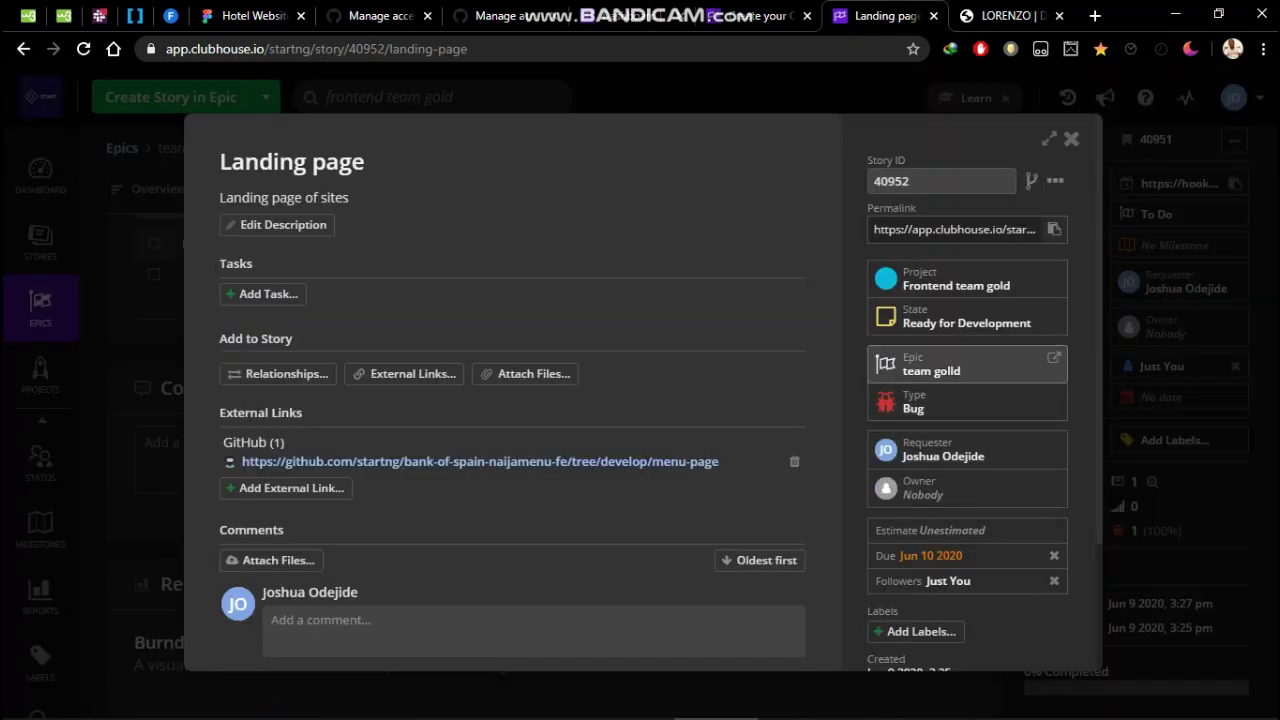
left_click(966, 316)
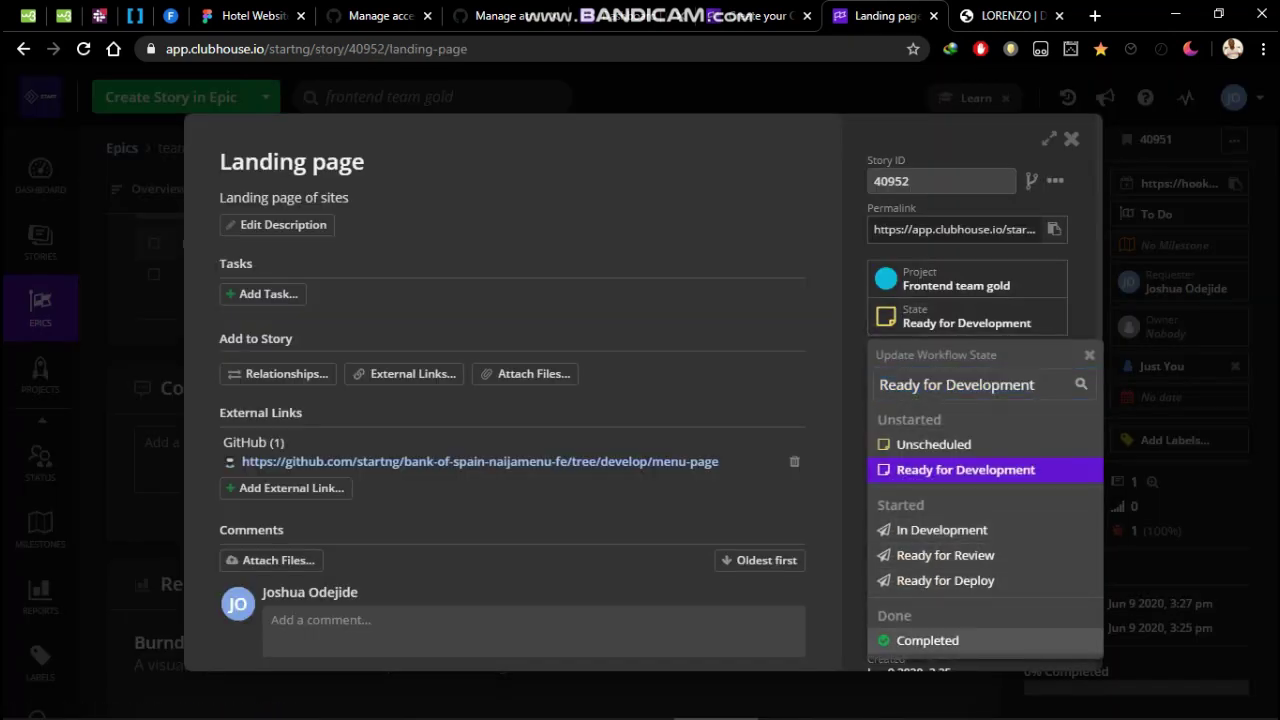
left_click(927, 640)
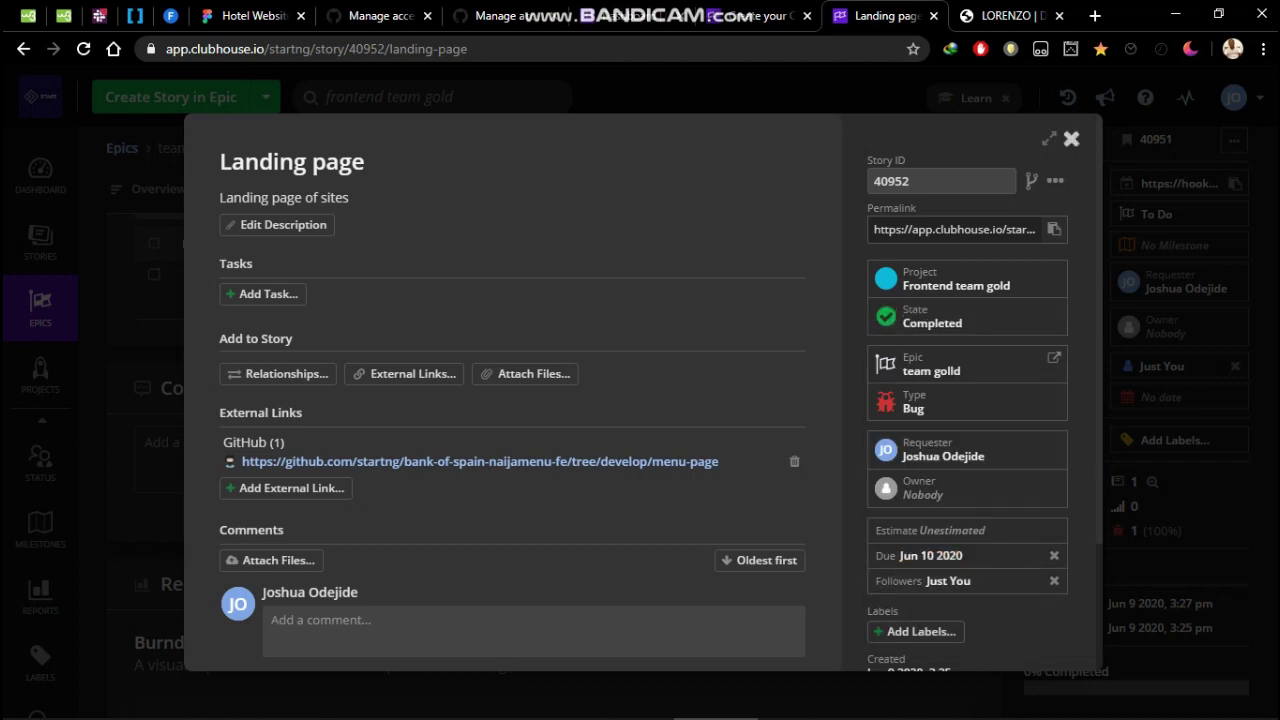
left_click(1071, 139)
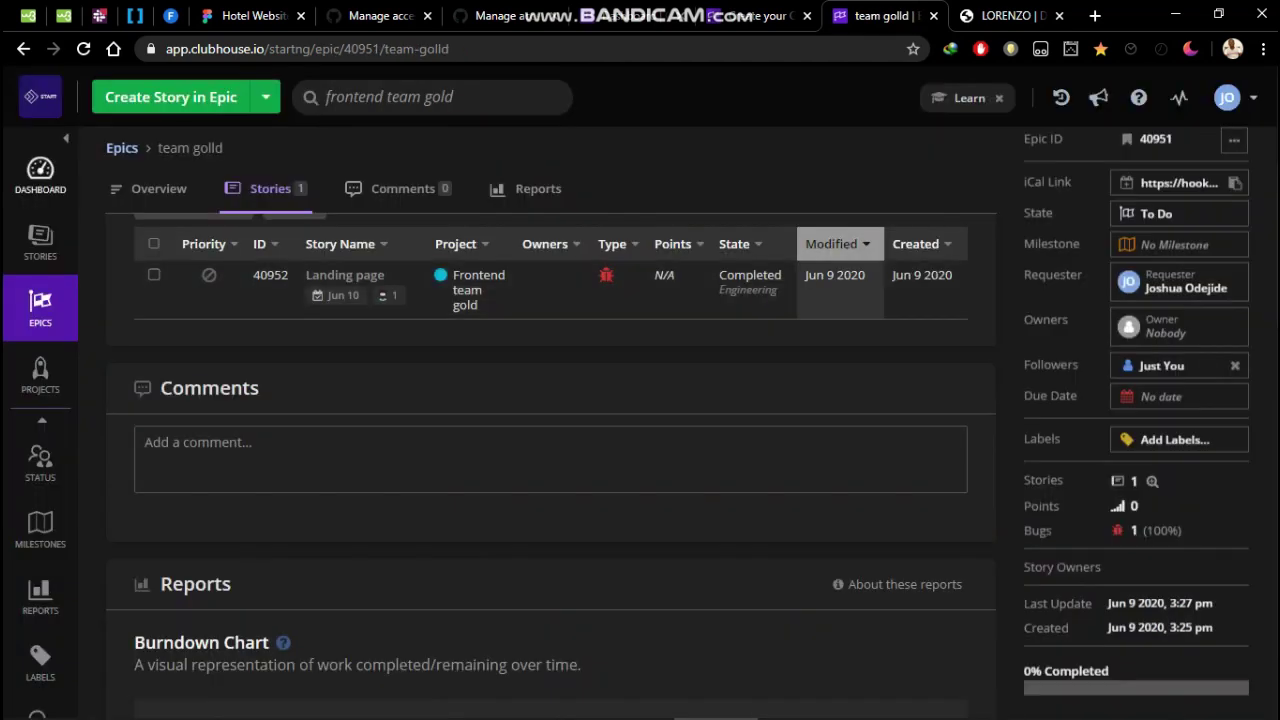
Step: Return to the Epics page and check the progress of the "team golld" epic
left_click(40, 305)
scroll(640, 420, "down", 10)
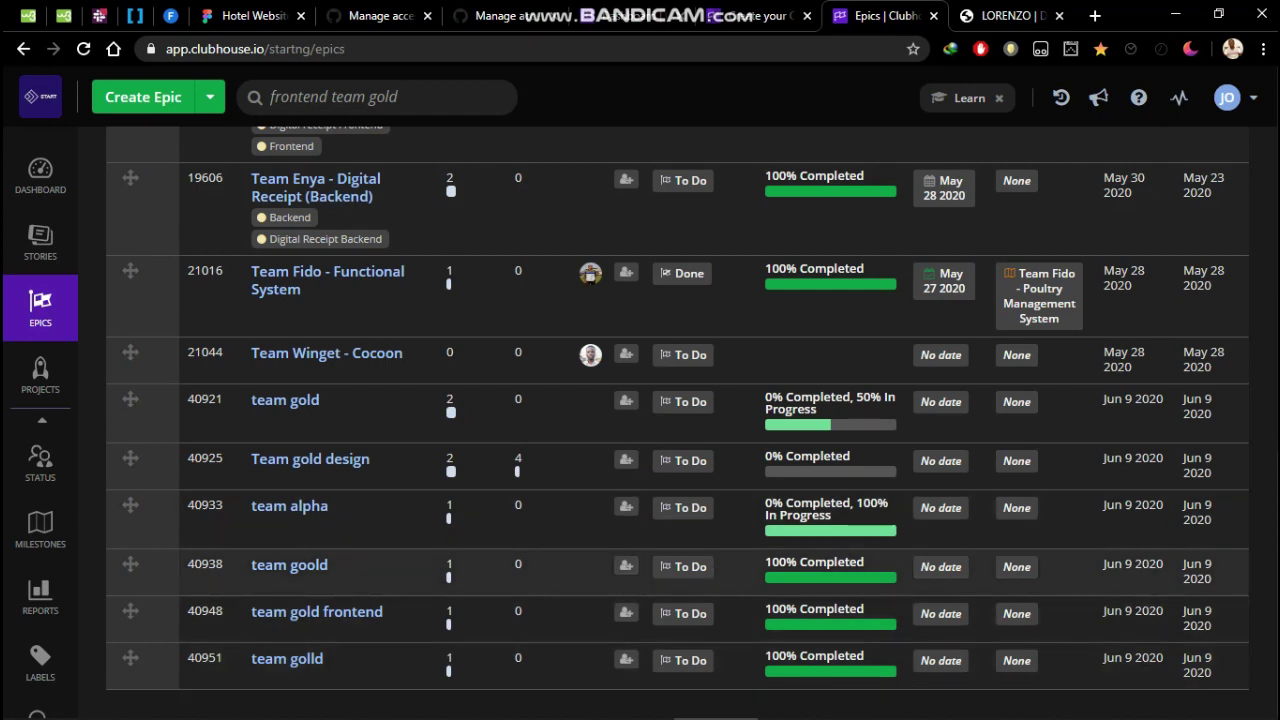
scroll(640, 610, "up", 1)
scroll(640, 610, "down", 1)
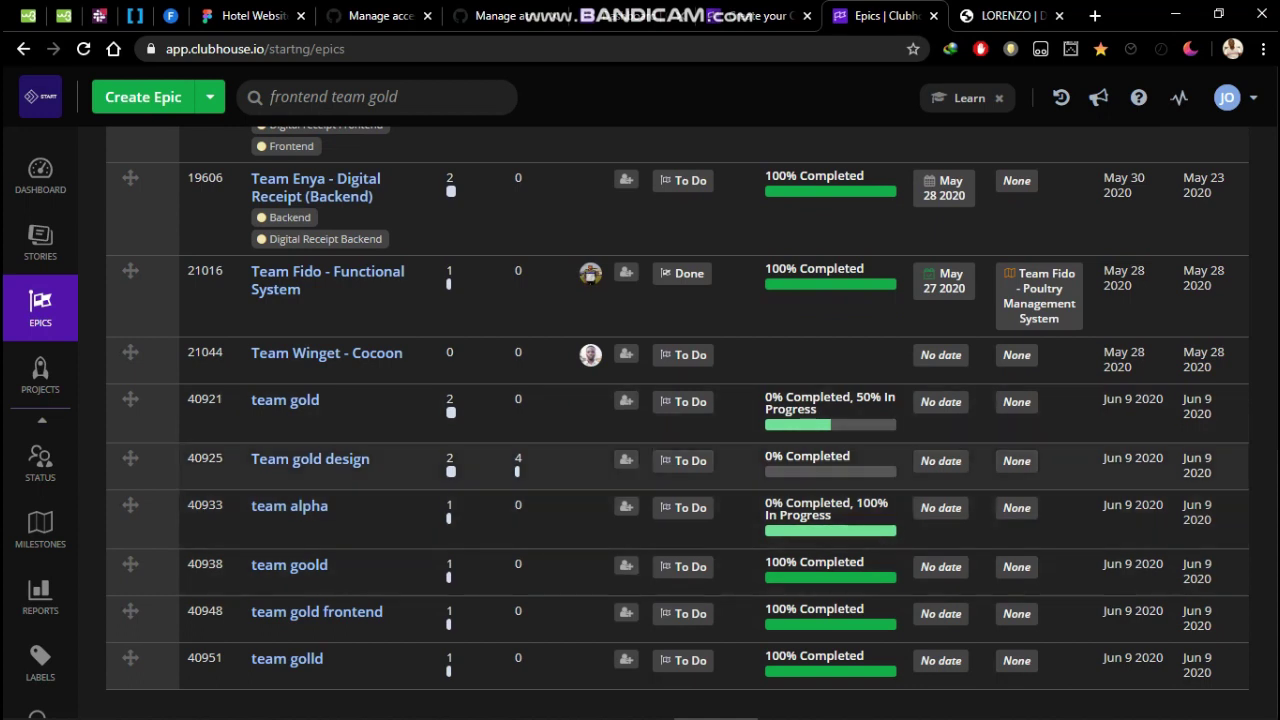
scroll(640, 460, "up", 5)
scroll(640, 460, "up", 4)
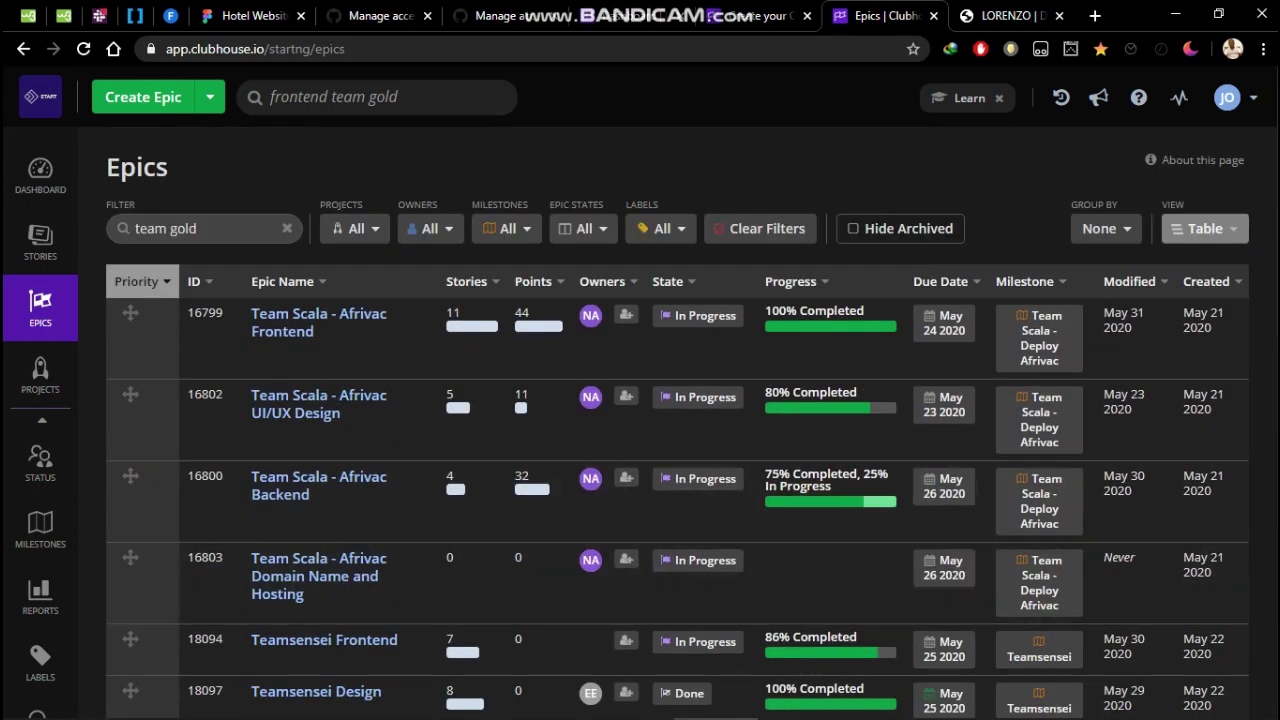
Step: Open the workspace's Status page
left_click(40, 460)
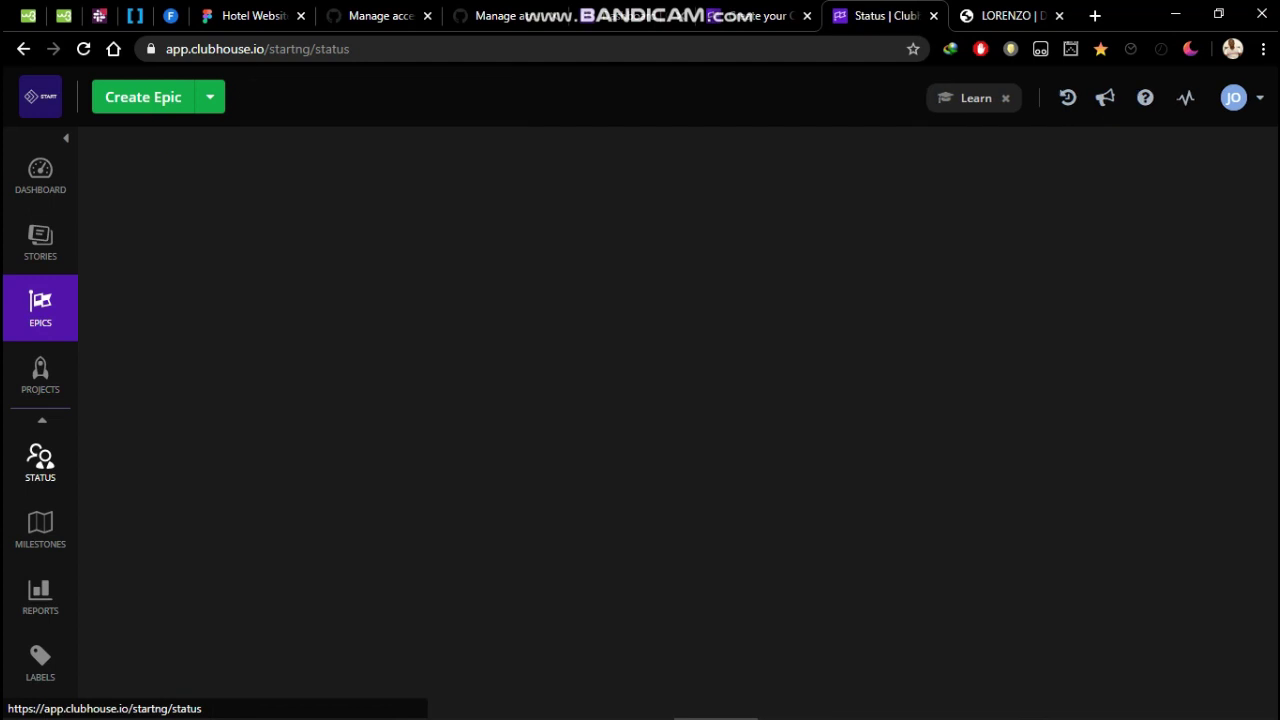